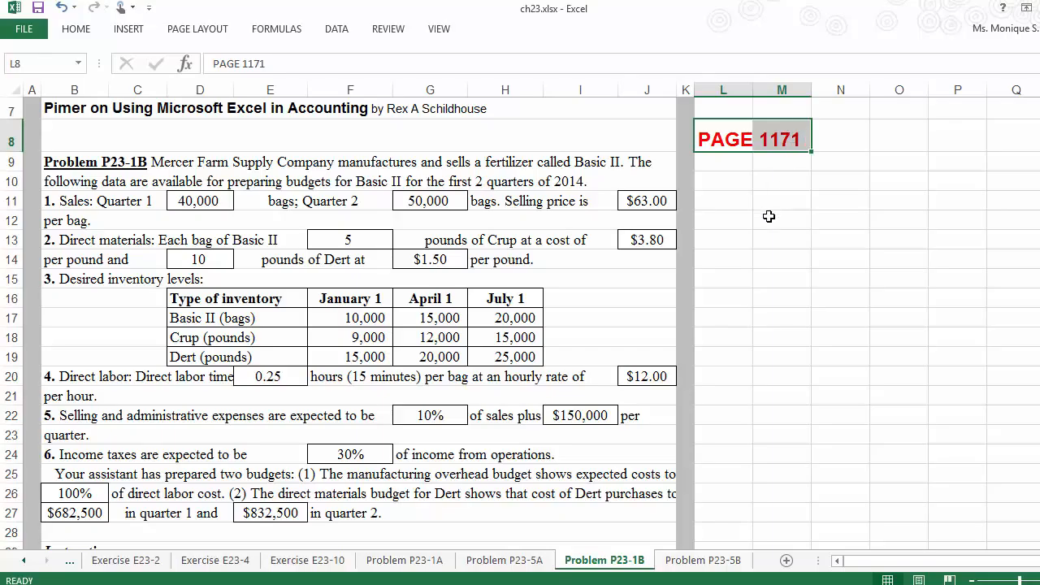
# Step: Switch to WileyPLUS in the browser and show the contents of Chapter 23. Budgetary Planning
pyautogui.hotkey('alt', 'Tab')
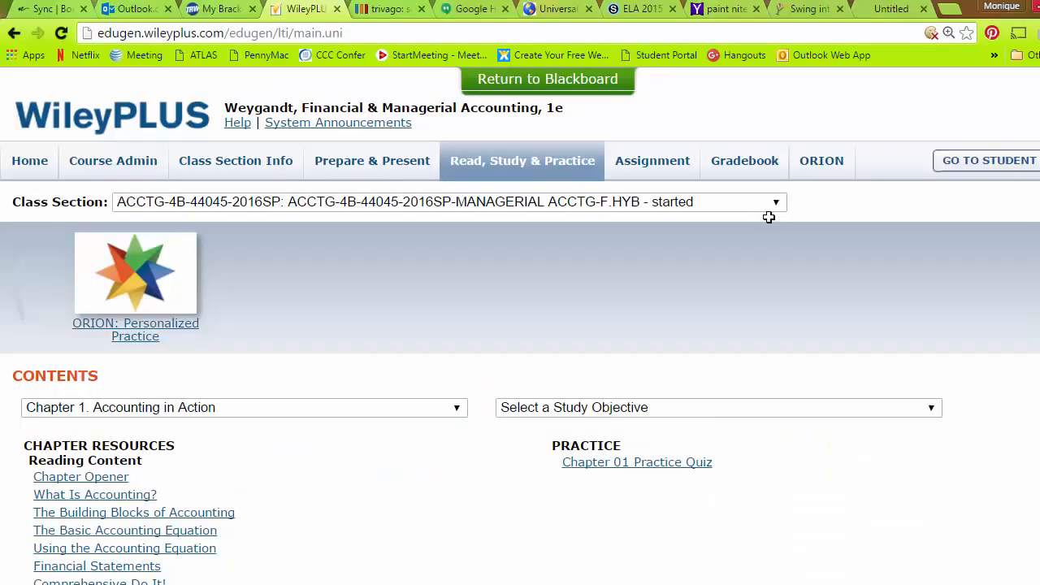
pyautogui.click(459, 407)
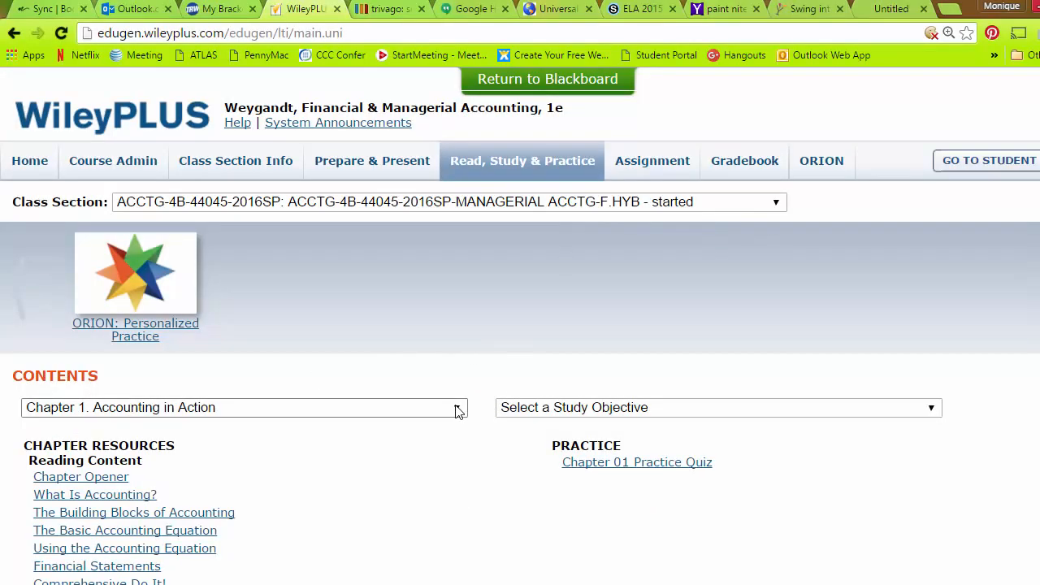
pyautogui.click(615, 343)
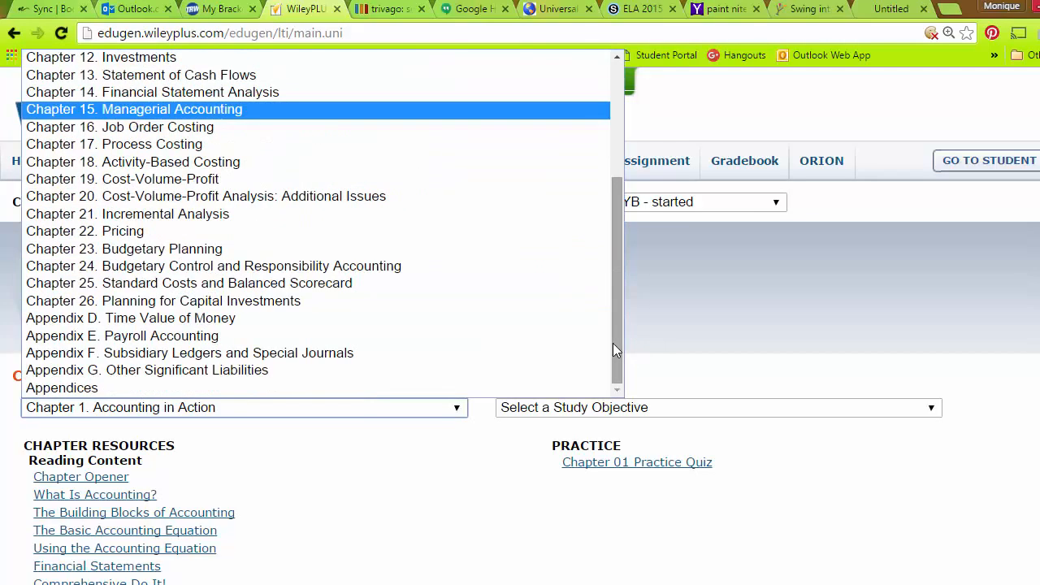
pyautogui.click(349, 254)
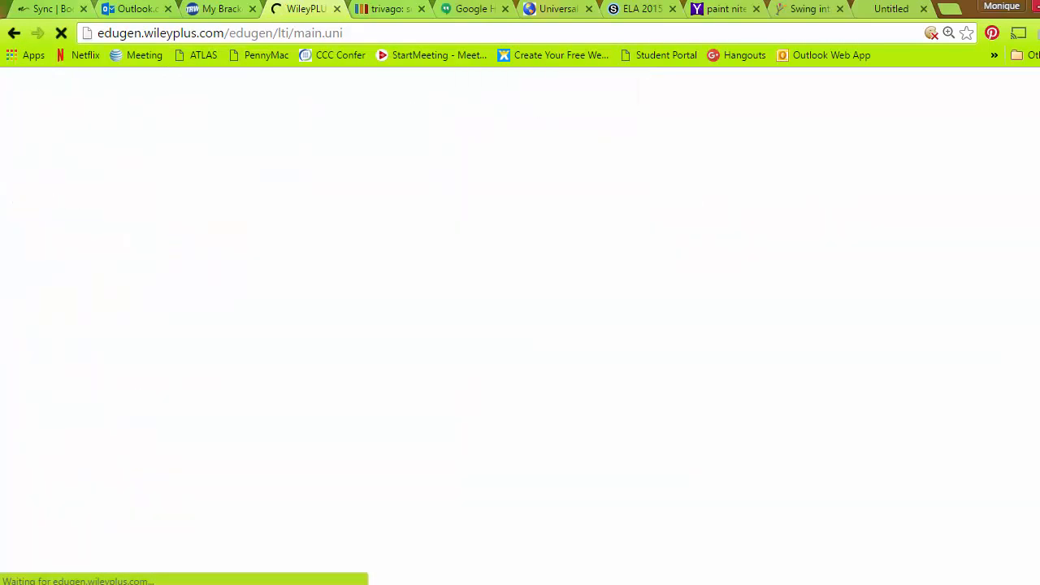
# Step: Open the chapter's Problems: Set A, Set B and Set C page in full screen and go to problem P23-1B
pyautogui.scroll(-1, 520, 326)
pyautogui.scroll(-3, 520, 325)
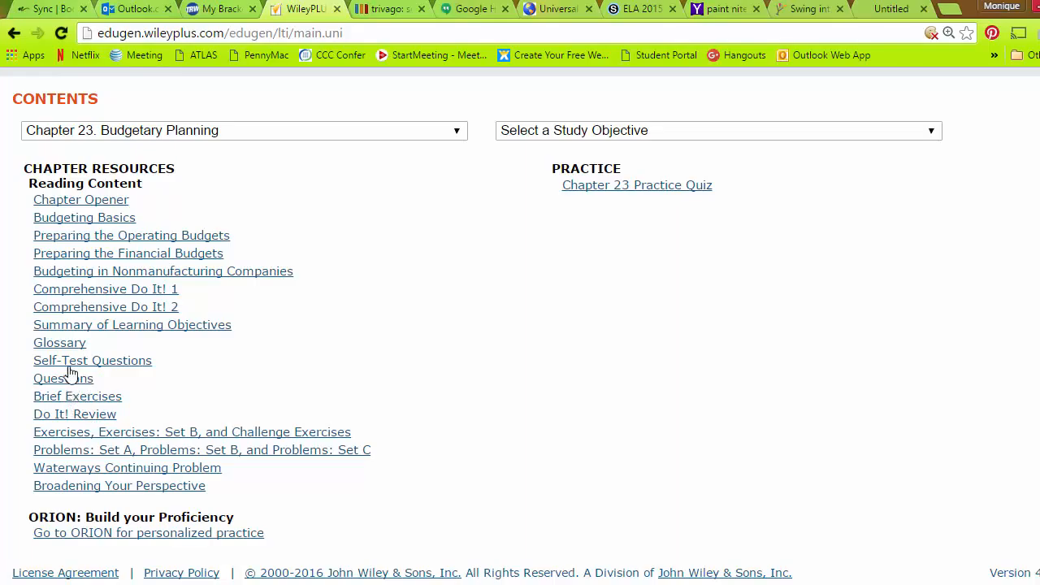
pyautogui.click(71, 452)
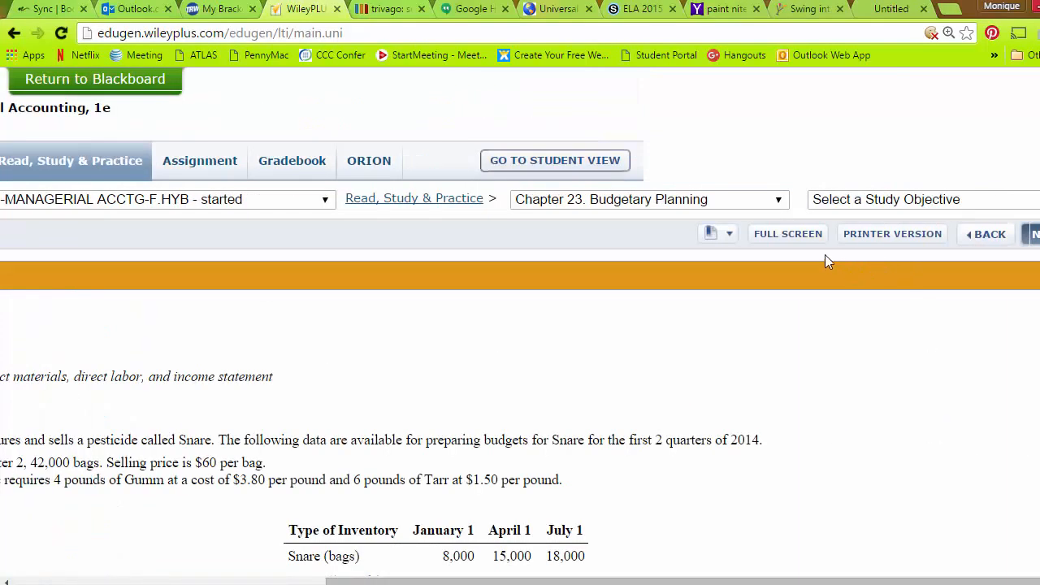
pyautogui.click(810, 240)
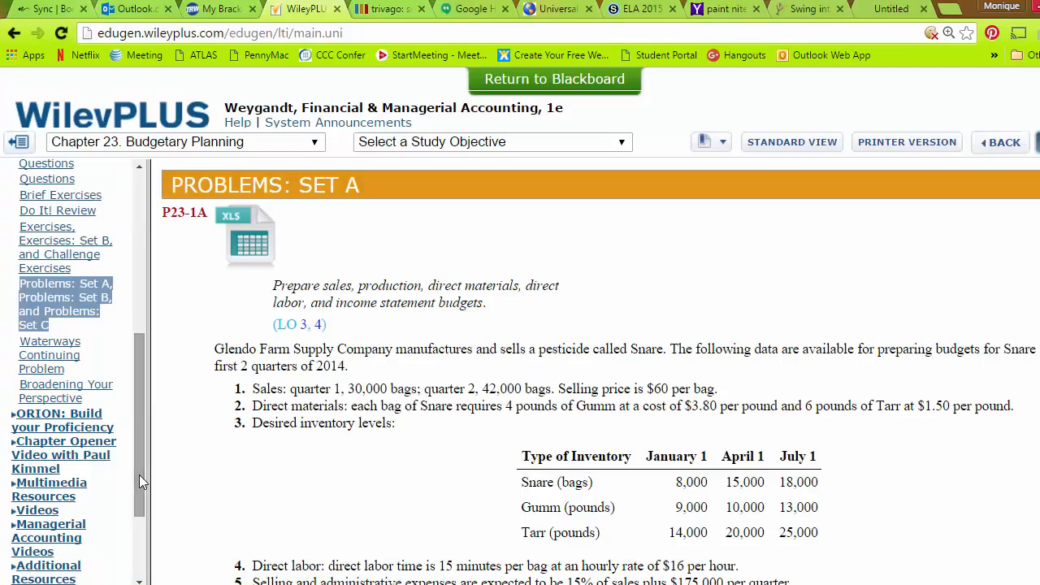
pyautogui.scroll(-20, 358, 511)
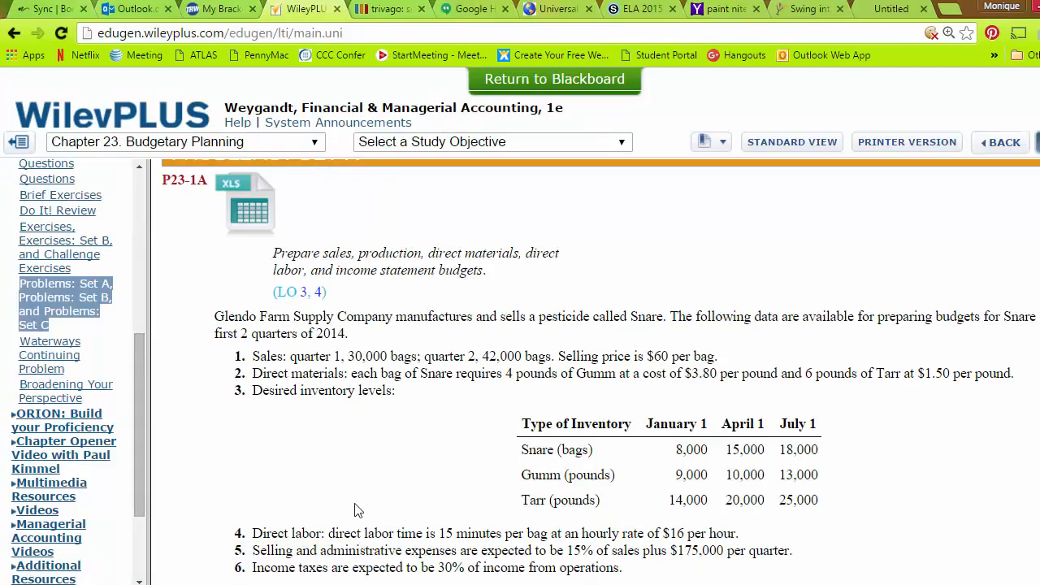
pyautogui.scroll(-20, 359, 510)
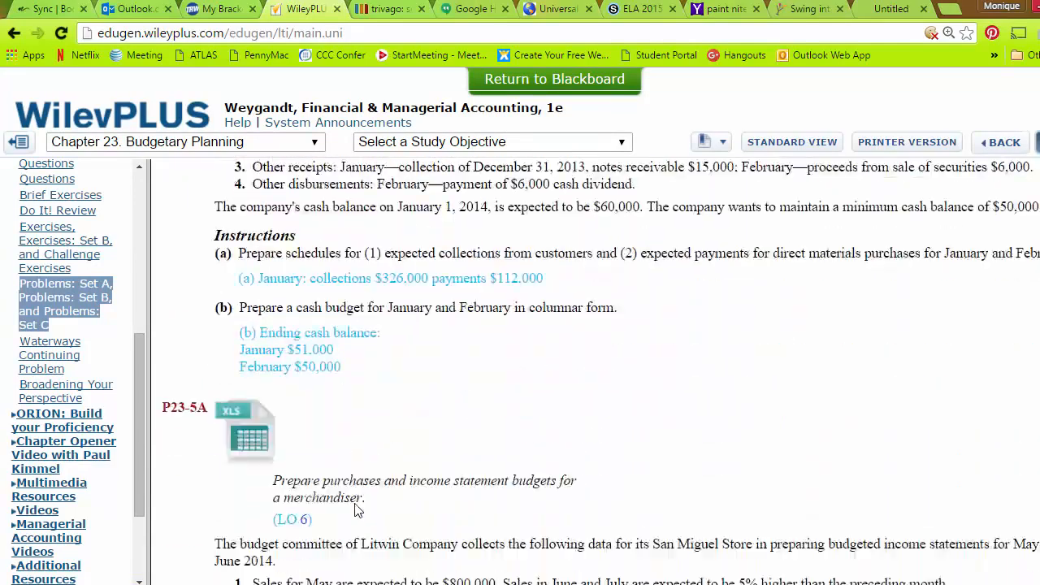
pyautogui.scroll(-5, 358, 511)
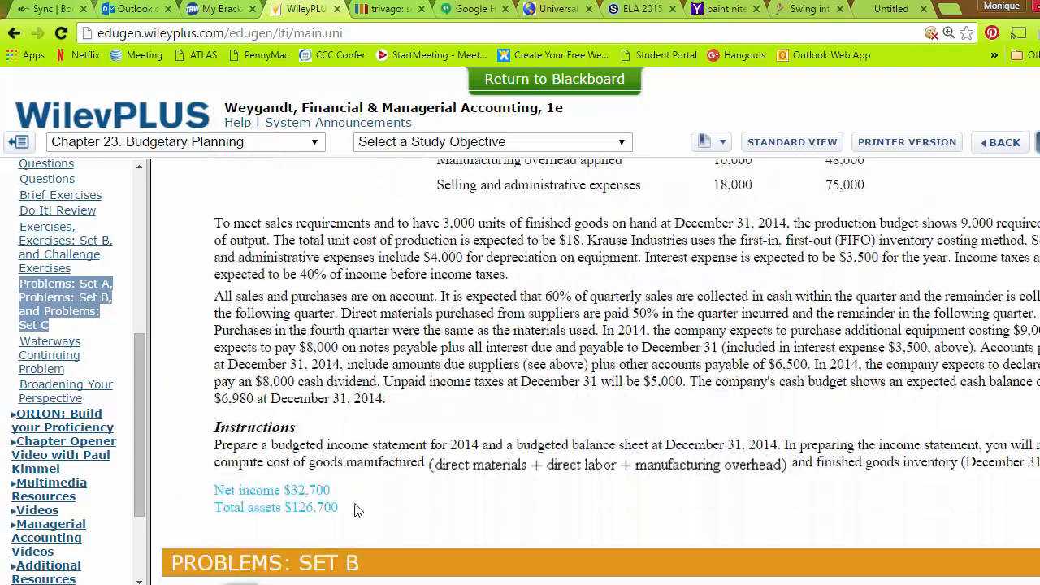
pyautogui.scroll(-1, 358, 511)
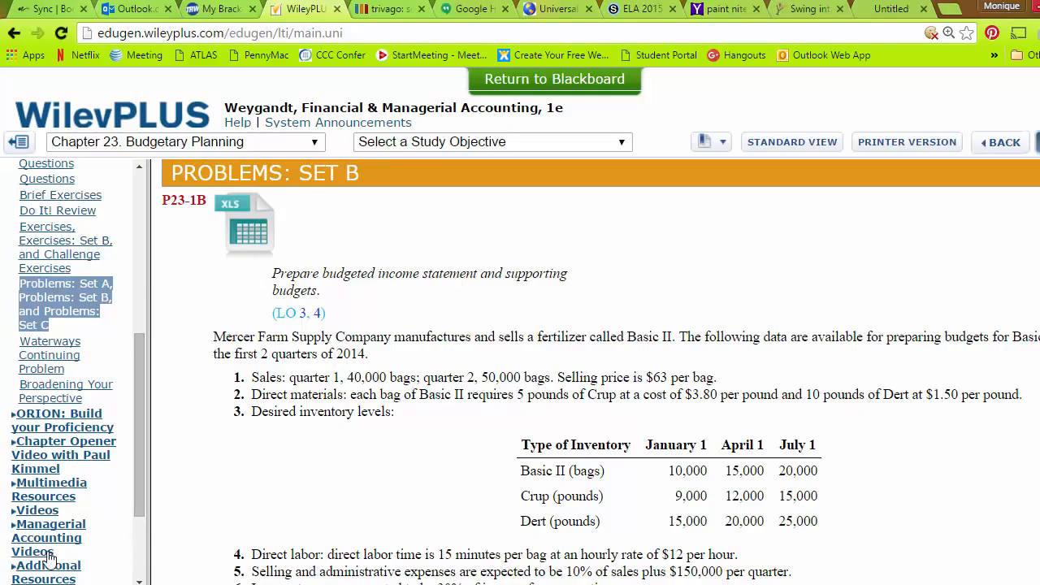
# Step: Download the Chapter 23 Excel Templates from Additional Resources into the 4B Wiley folder as Weygandt_FinMan_Excel_Templates_Ch23.xlsx
pyautogui.click(139, 580)
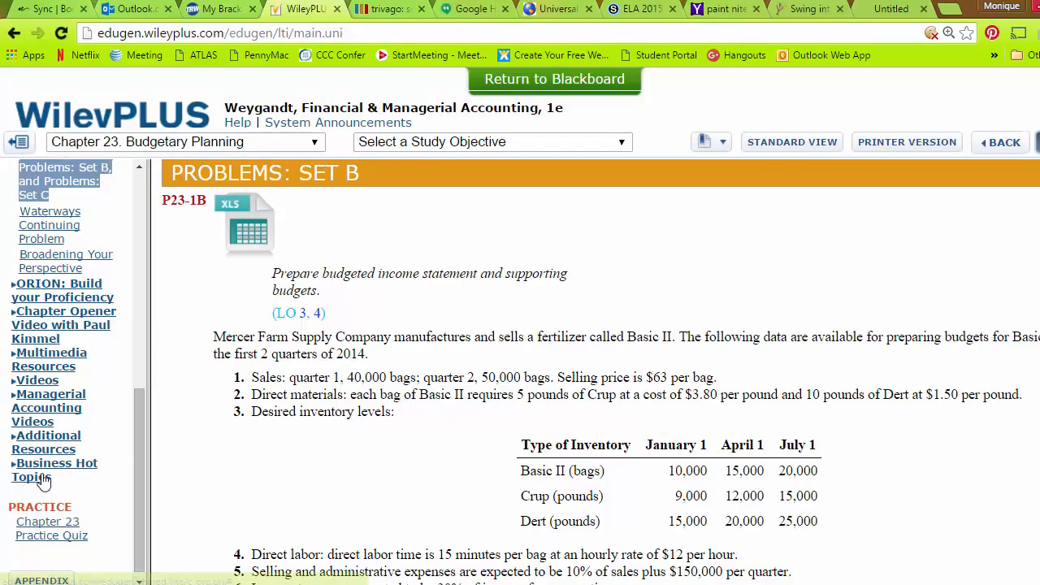
pyautogui.click(58, 443)
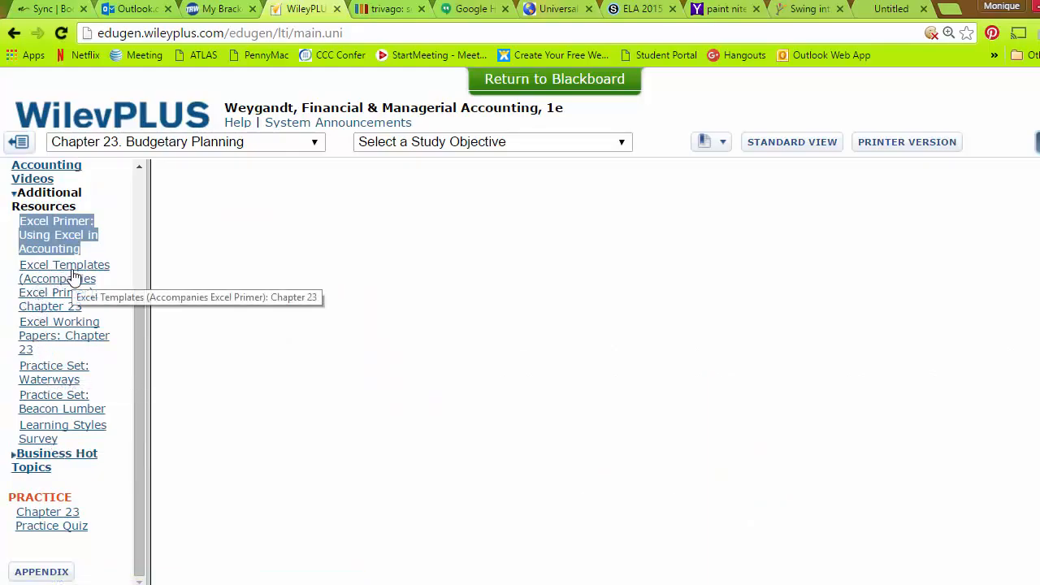
pyautogui.click(73, 277)
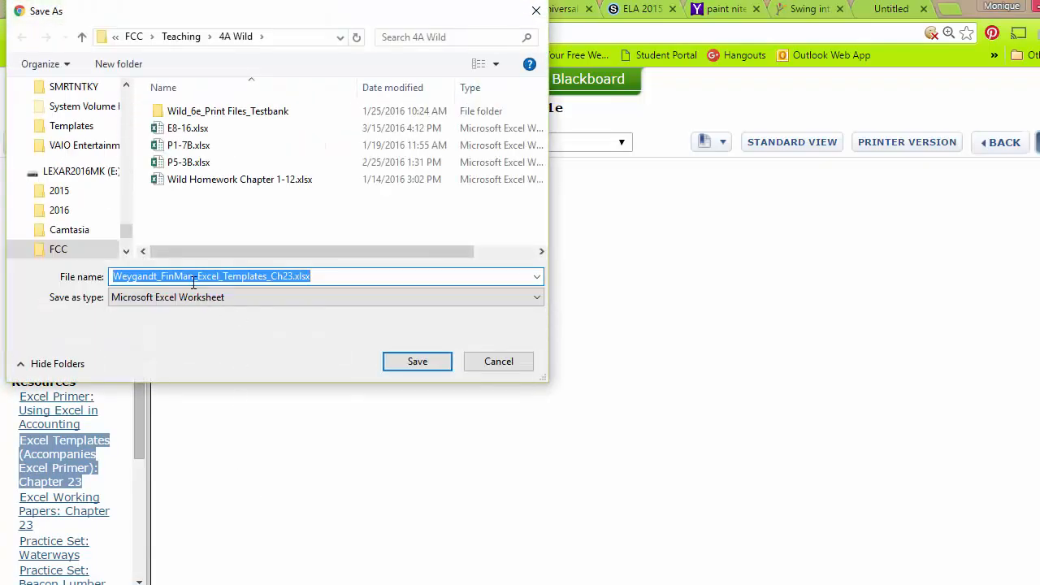
pyautogui.click(183, 37)
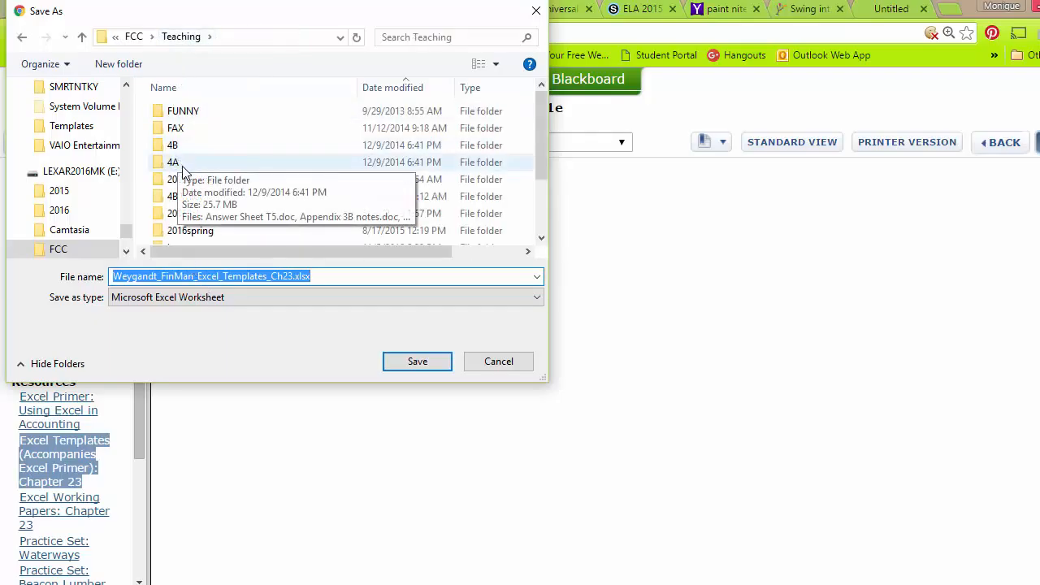
pyautogui.doubleClick(173, 203)
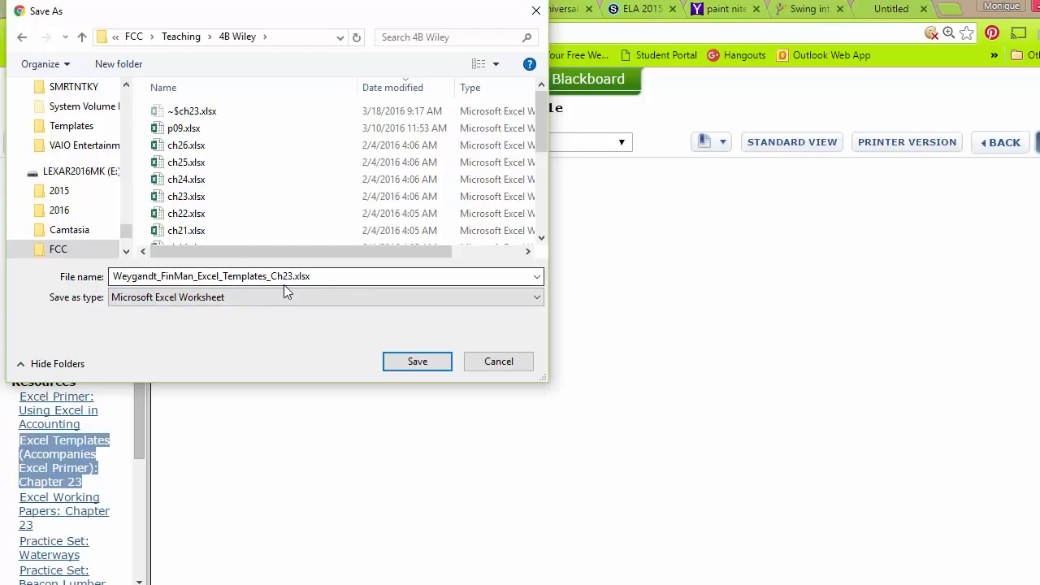
pyautogui.click(417, 362)
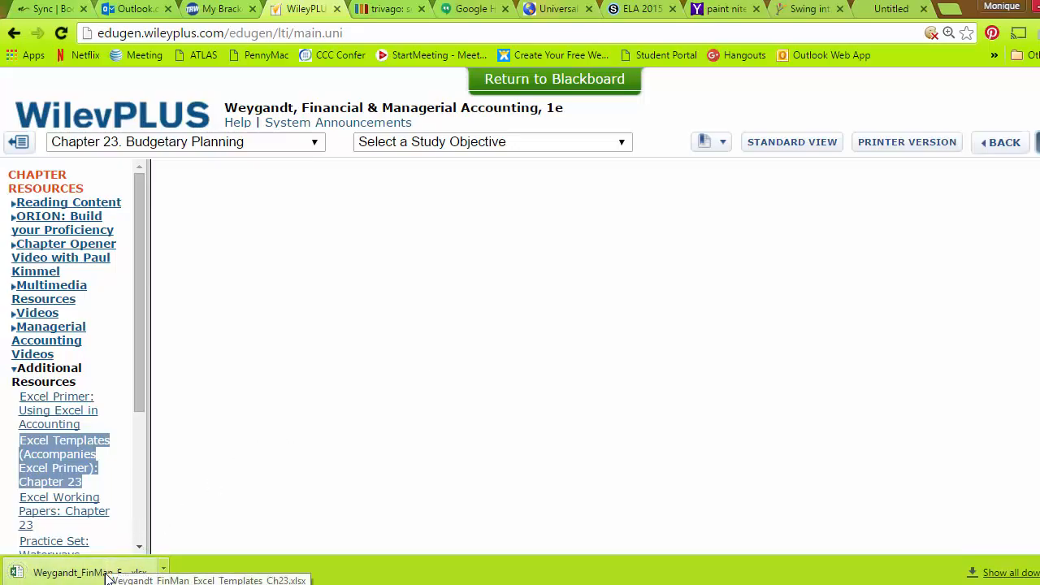
# Step: Open the downloaded Chapter 23 templates workbook and show its Problem P23-1B worksheet
pyautogui.click(107, 574)
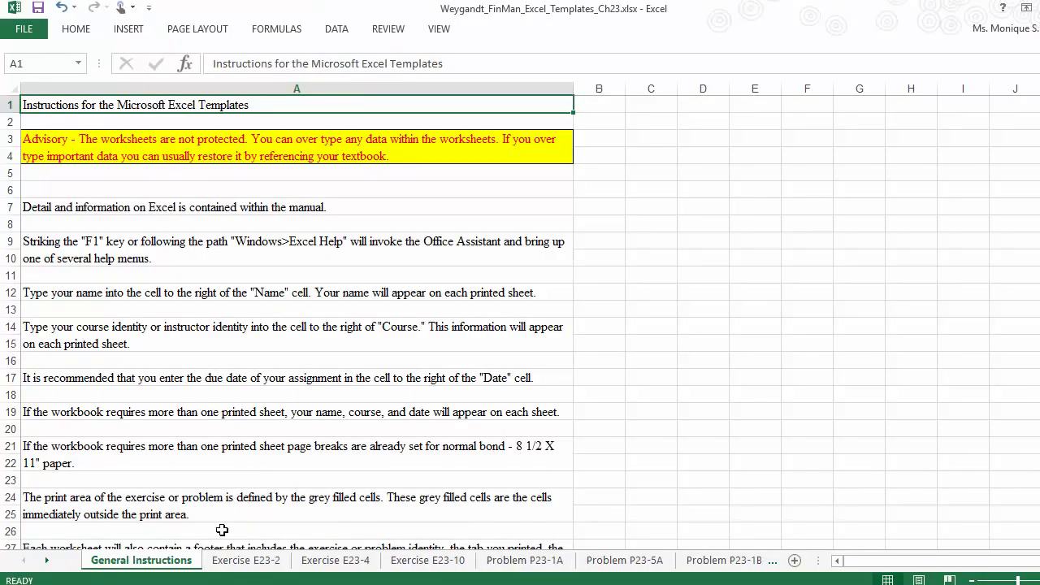
pyautogui.click(46, 561)
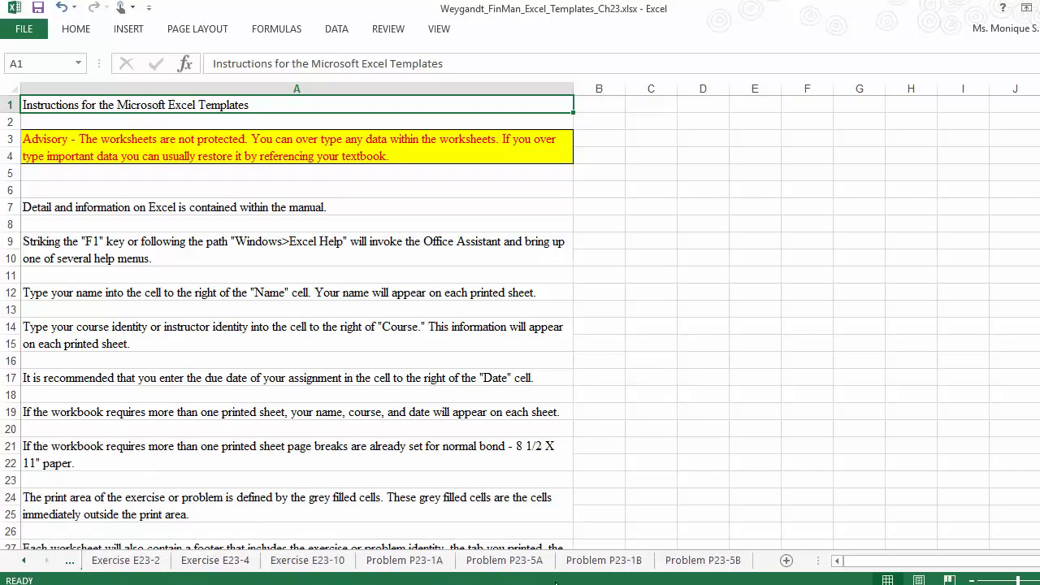
pyautogui.click(610, 562)
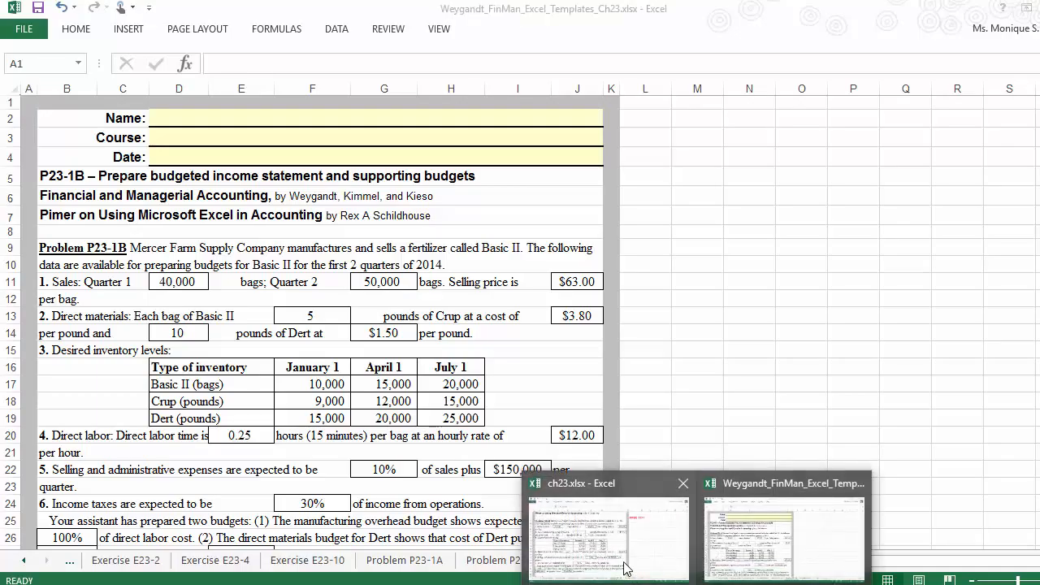
# Step: Switch to the ch23.xlsx workbook and change the year in the Problem P23-1B instructions to 2014
pyautogui.click(626, 566)
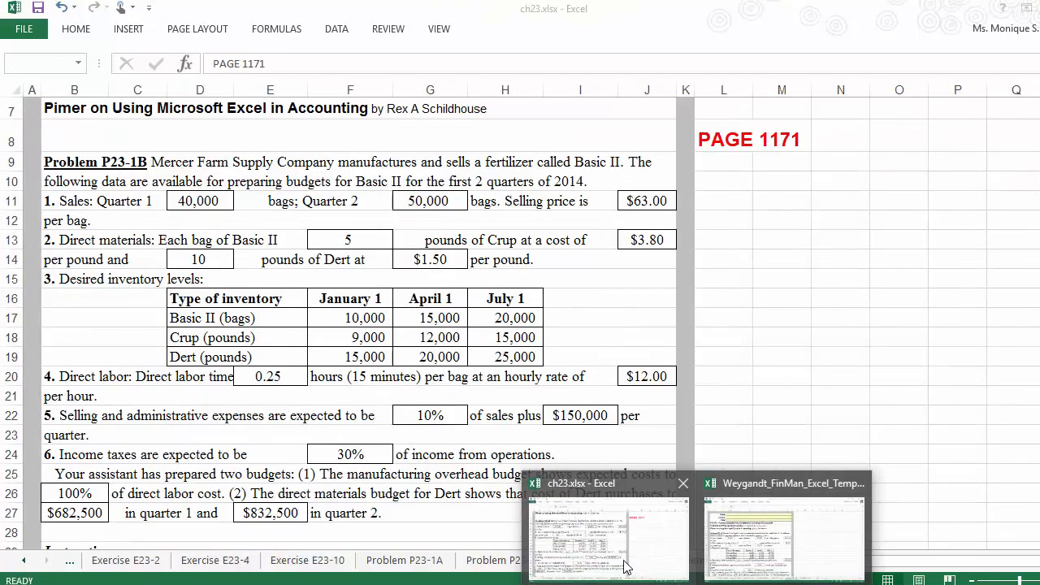
pyautogui.click(291, 357)
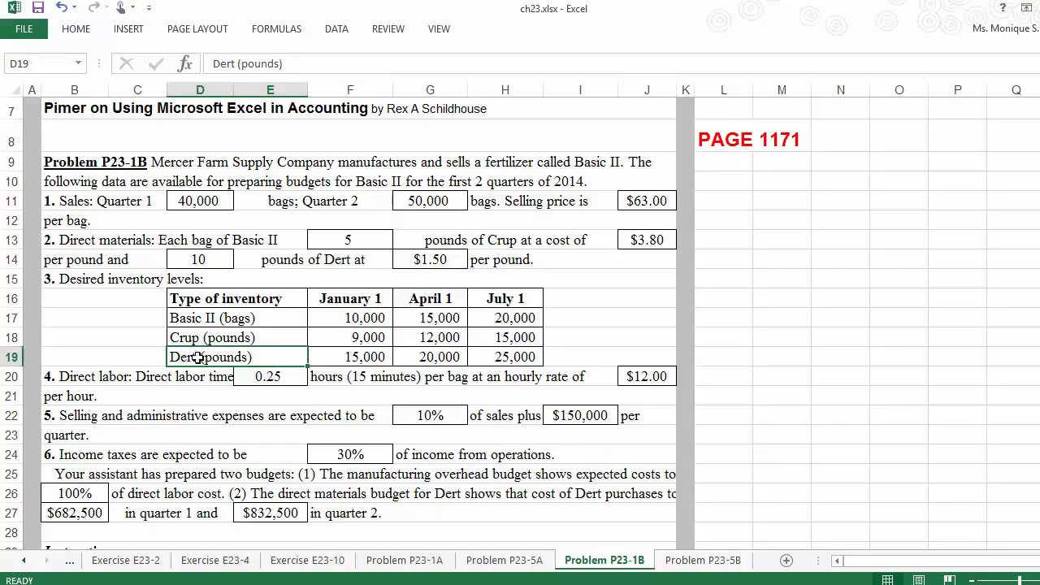
pyautogui.scroll(-3, 203, 367)
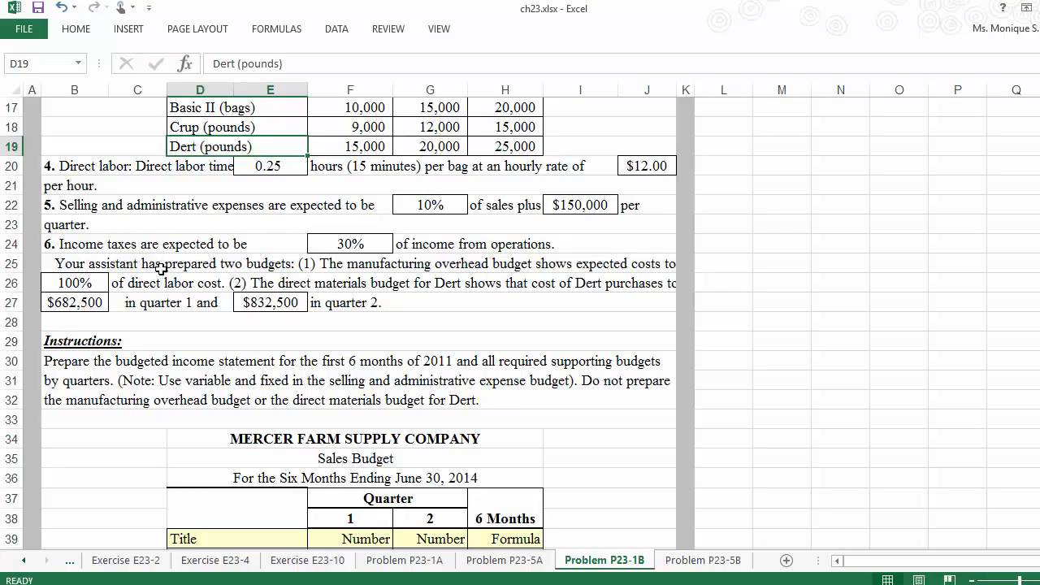
pyautogui.click(96, 382)
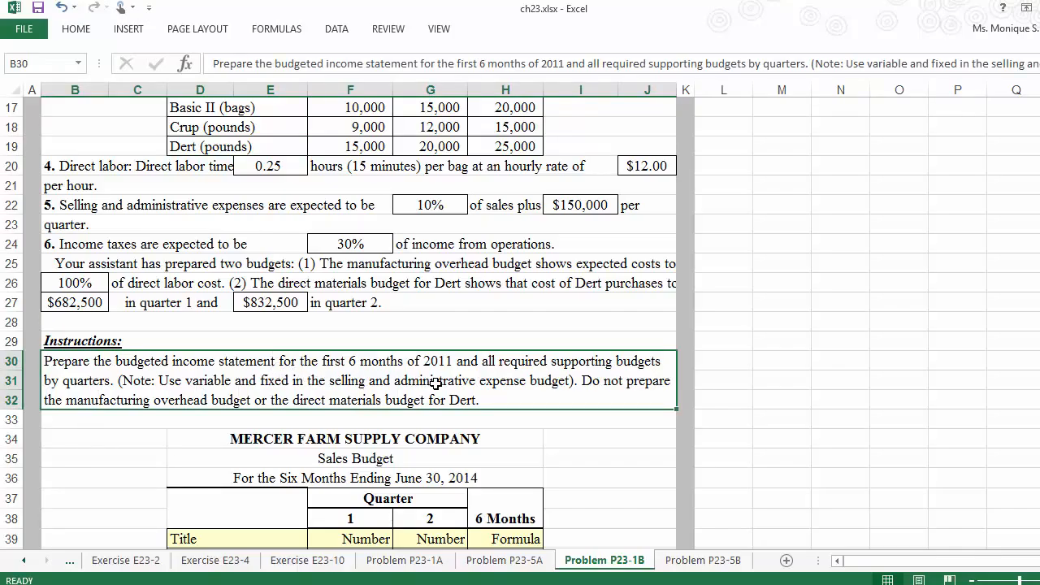
pyautogui.doubleClick(449, 362)
pyautogui.press('BackSpace')
pyautogui.write('4')
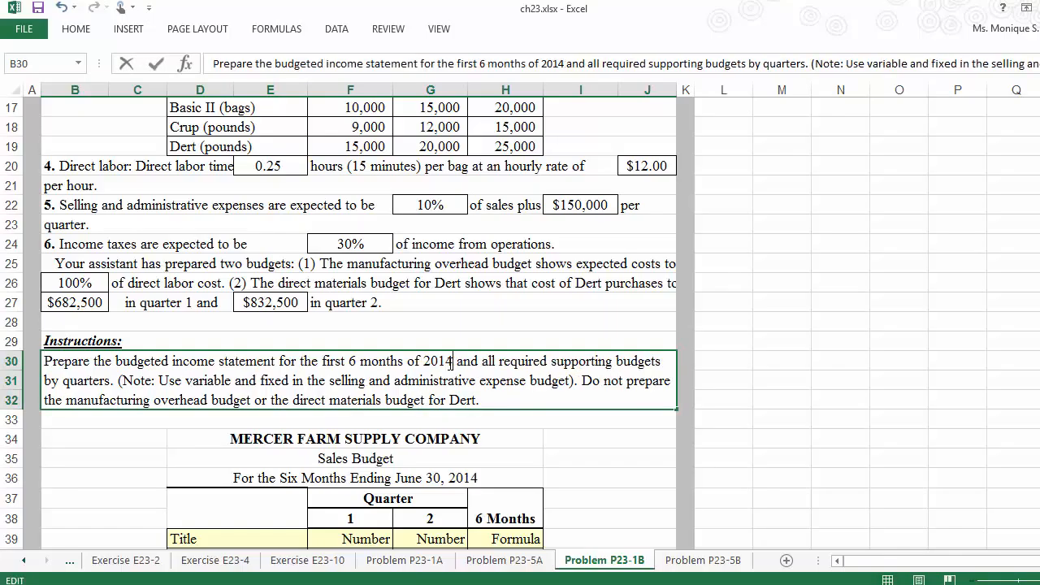
pyautogui.click(567, 412)
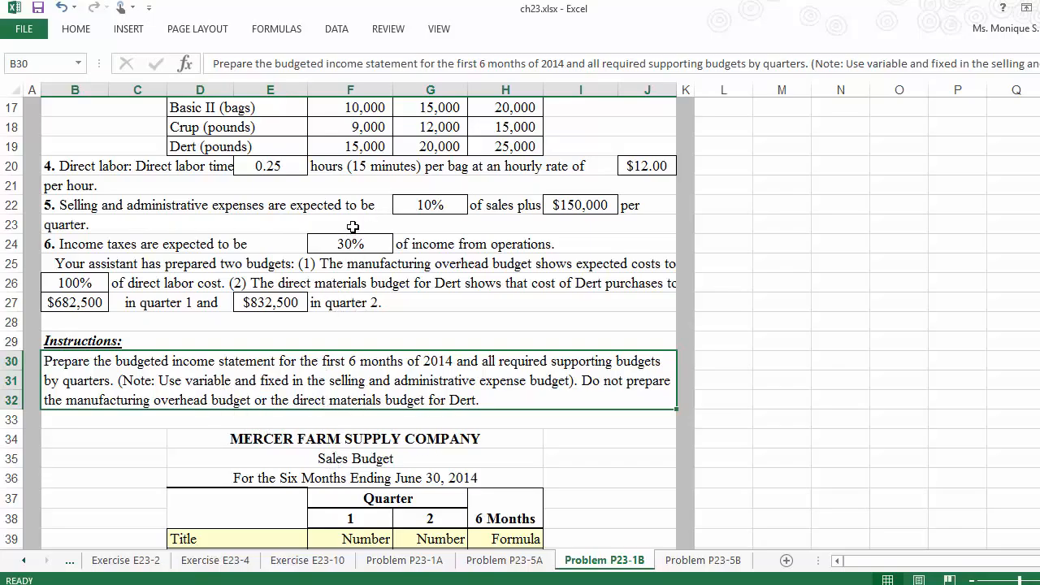
# Step: Enter "Expected unit sales" as the first row title of the Sales Budget in cell D39
pyautogui.press('Down')
pyautogui.press('Down')
pyautogui.press('Down')
pyautogui.press('Down')
pyautogui.press('Down')
pyautogui.press('Down')
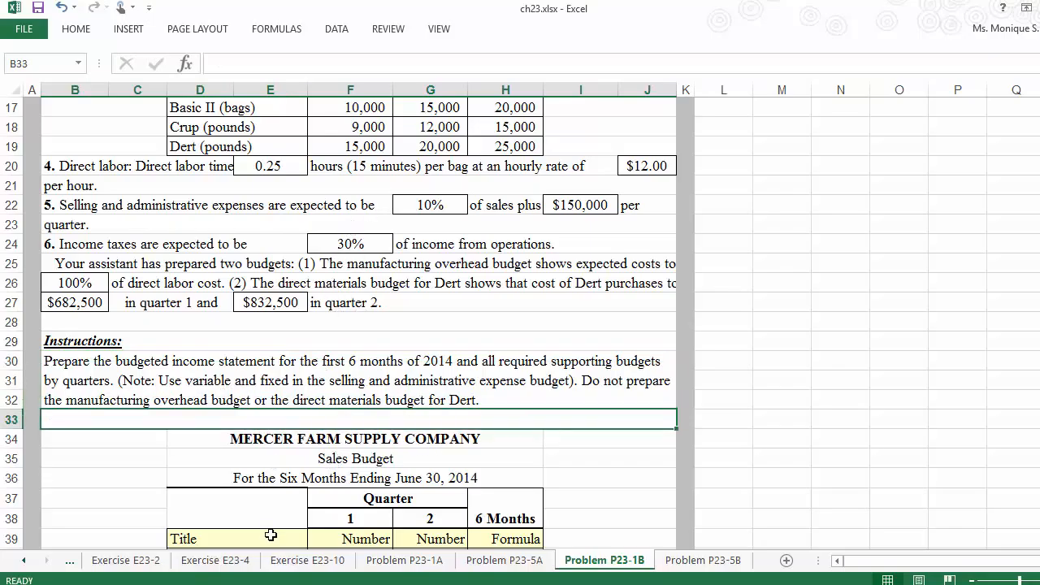
pyautogui.press('Down')
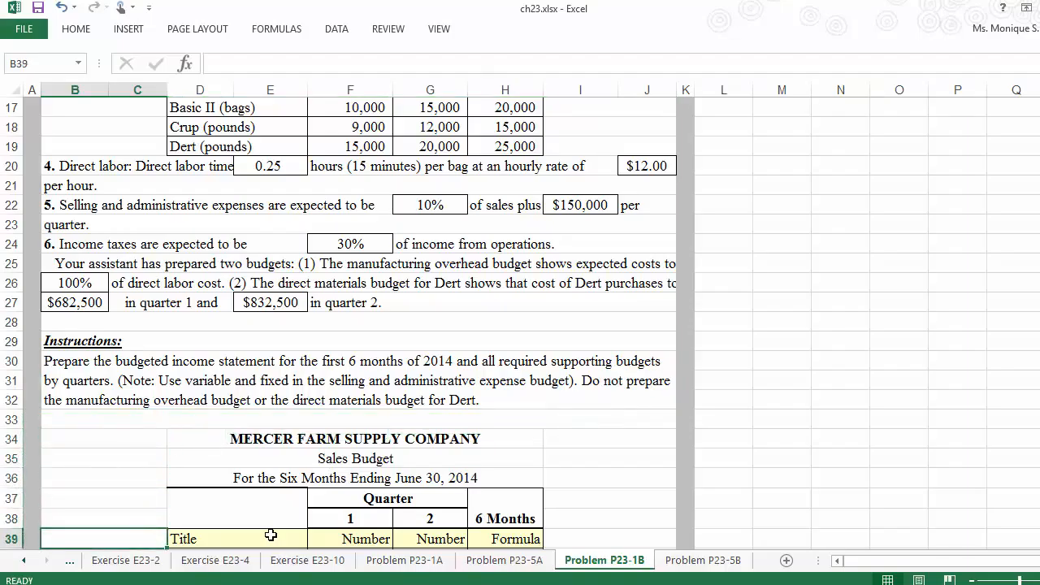
pyautogui.press('Down')
pyautogui.press('Down')
pyautogui.press('Down')
pyautogui.press('Down')
pyautogui.press('Down')
pyautogui.press('Down')
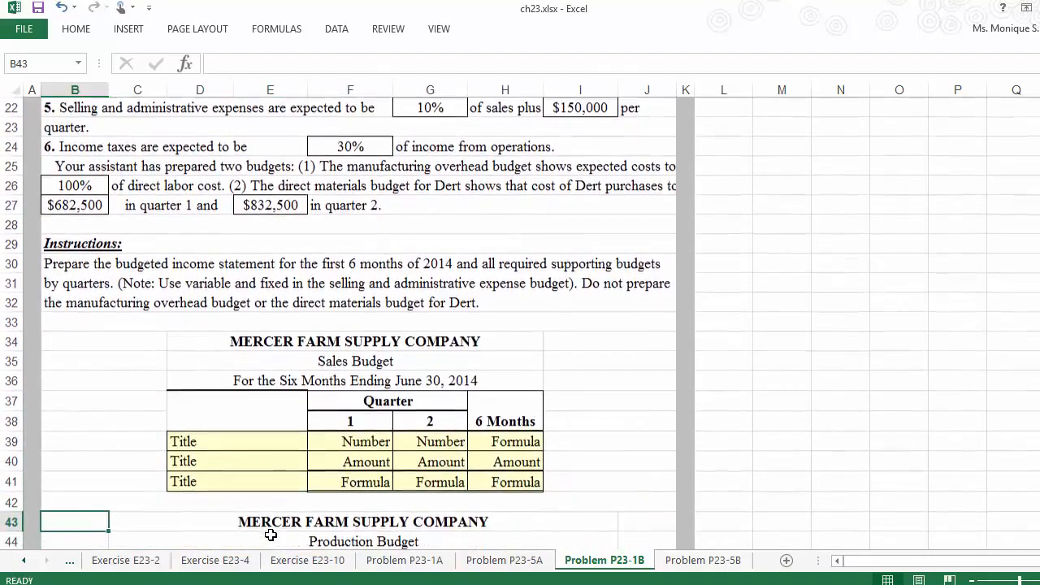
pyautogui.press('Down')
pyautogui.press('Down')
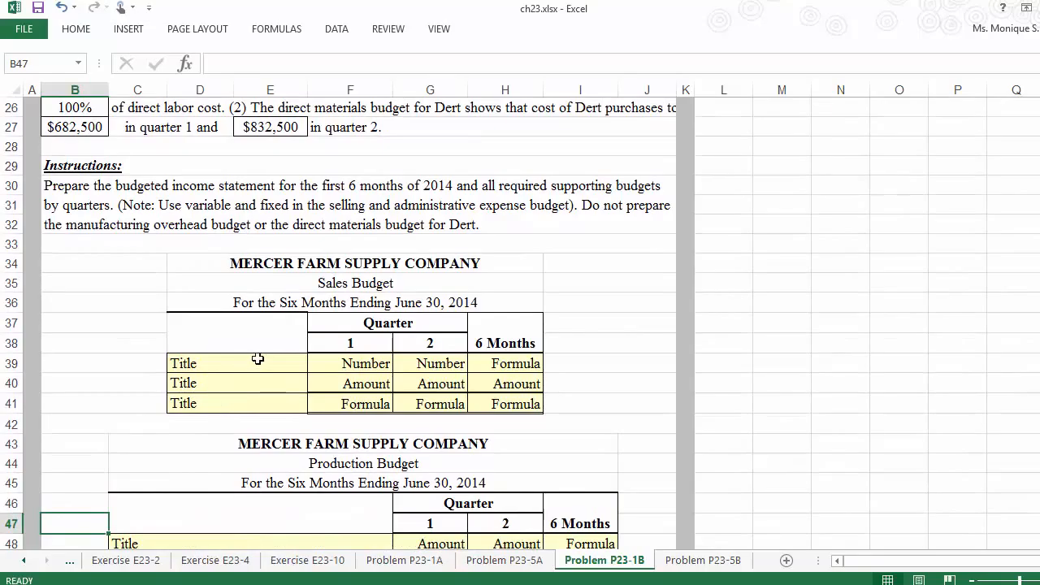
pyautogui.click(258, 359)
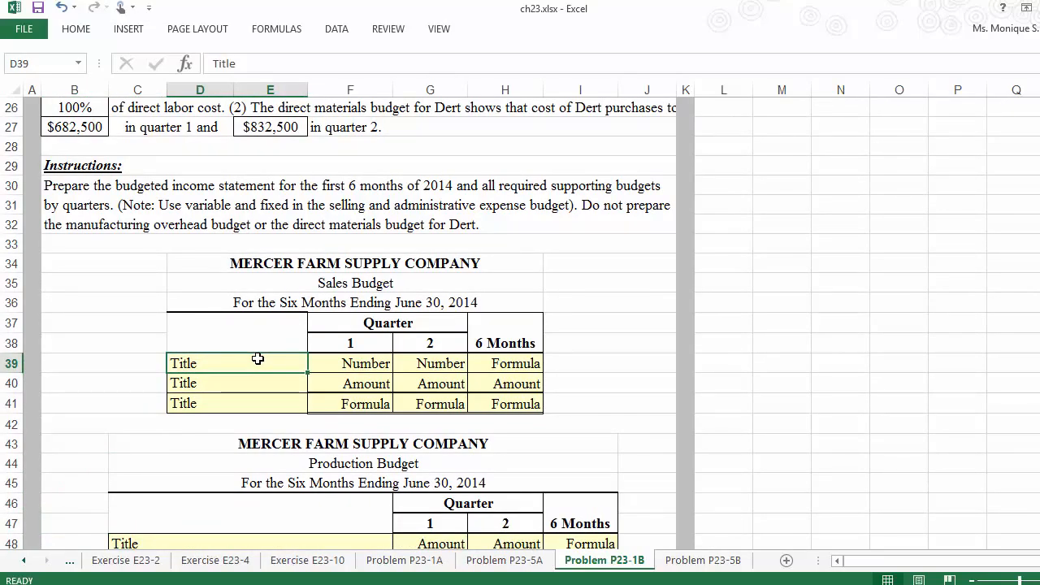
pyautogui.write('Expe')
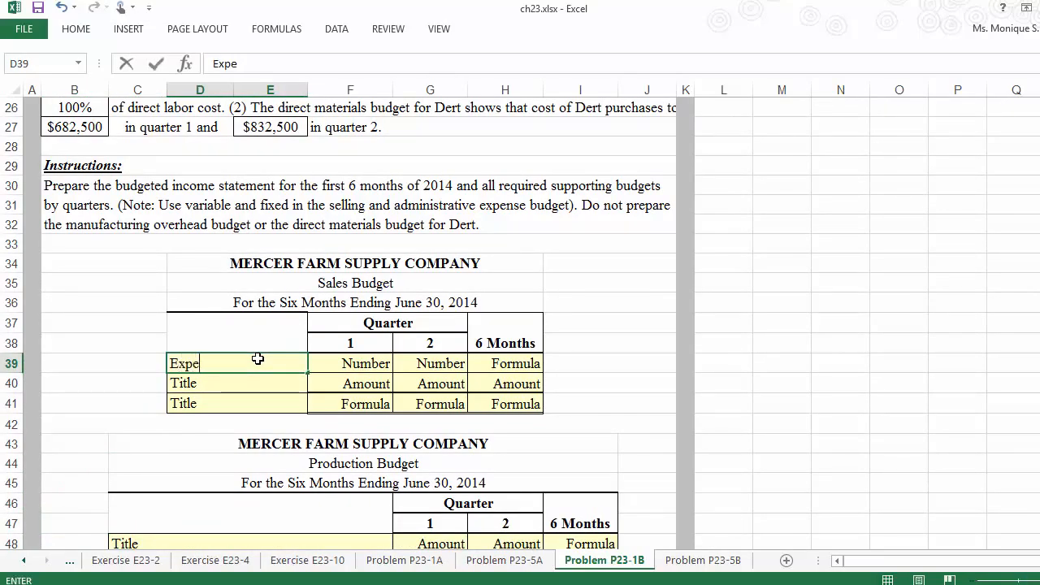
pyautogui.write('cted unit sales')
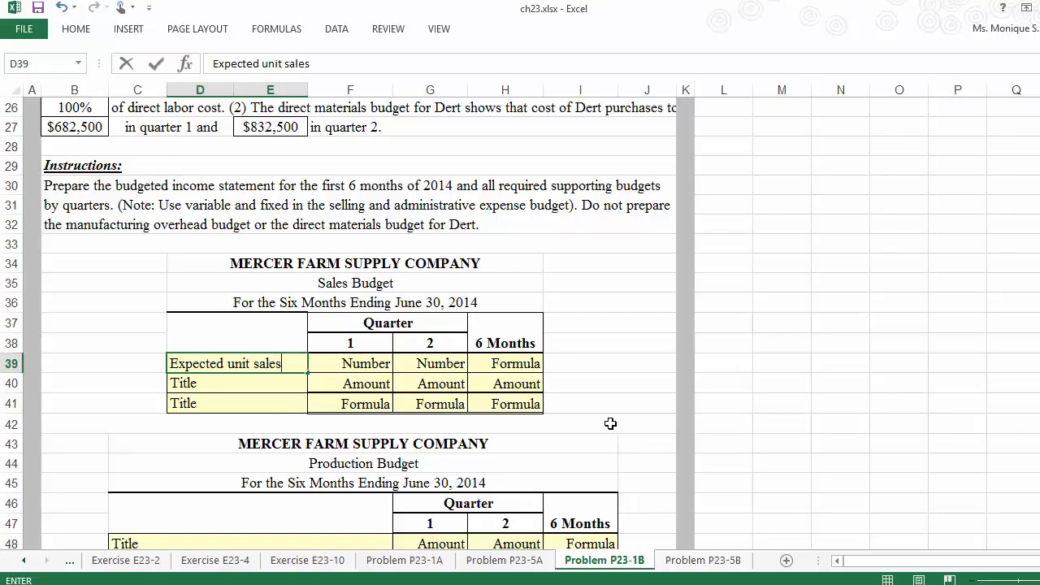
# Step: Review the Problem P23-1B data for the Quarter 1 and Quarter 2 sales volumes and the selling price per bag
pyautogui.click(365, 367)
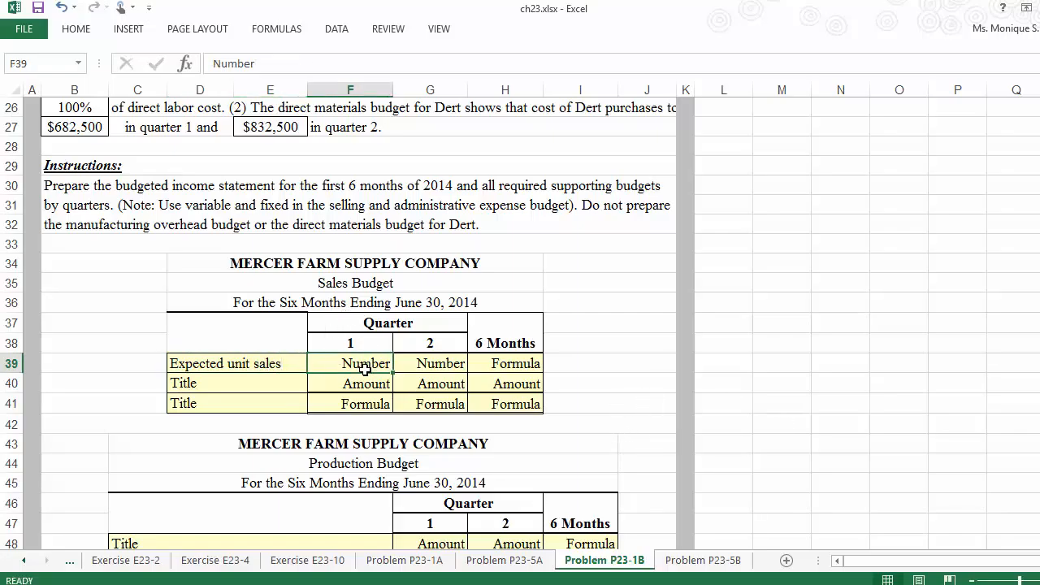
pyautogui.press('Up')
pyautogui.press('Up')
pyautogui.press('Up')
pyautogui.press('Up')
pyautogui.press('Up')
pyautogui.press('Up')
pyautogui.press('Up')
pyautogui.press('Up')
pyautogui.press('Up')
pyautogui.press('Up')
pyautogui.press('Up')
pyautogui.press('Up')
pyautogui.press('Up')
pyautogui.press('Up')
pyautogui.press('Up')
pyautogui.press('Up')
pyautogui.press('Up')
pyautogui.press('Up')
pyautogui.press('Up')
pyautogui.press('Up')
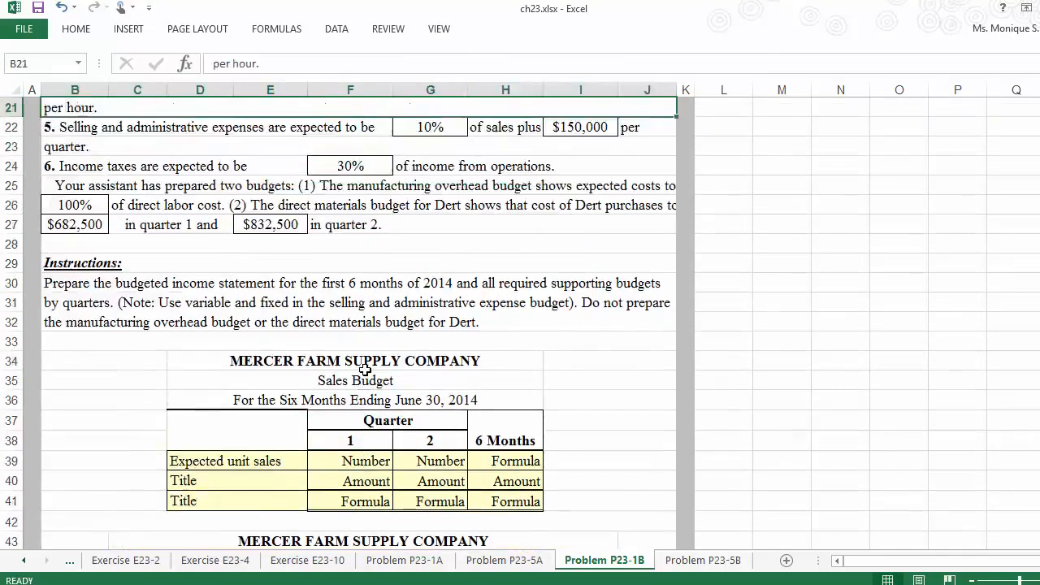
pyautogui.press('Down')
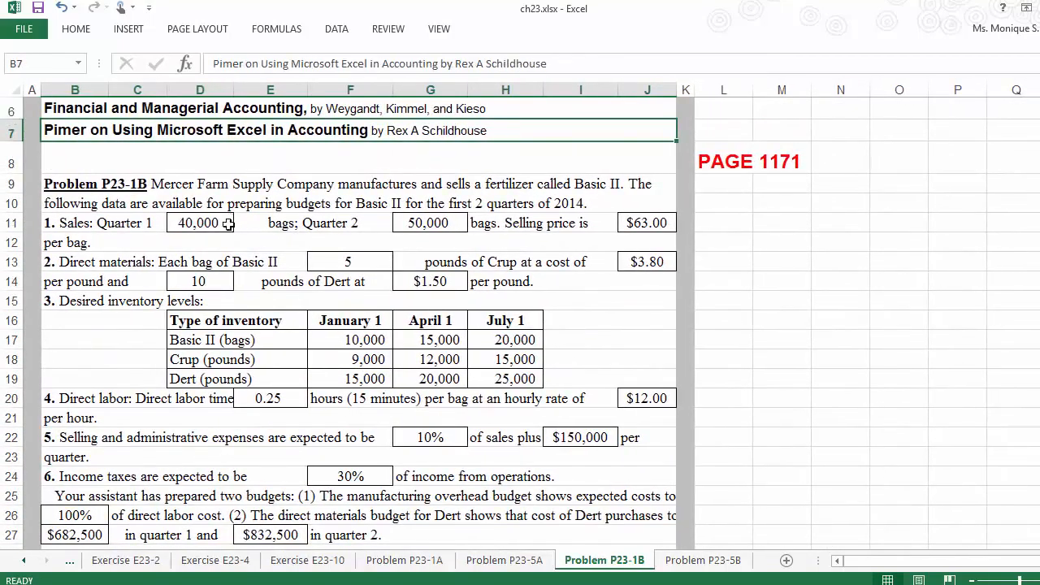
pyautogui.click(212, 226)
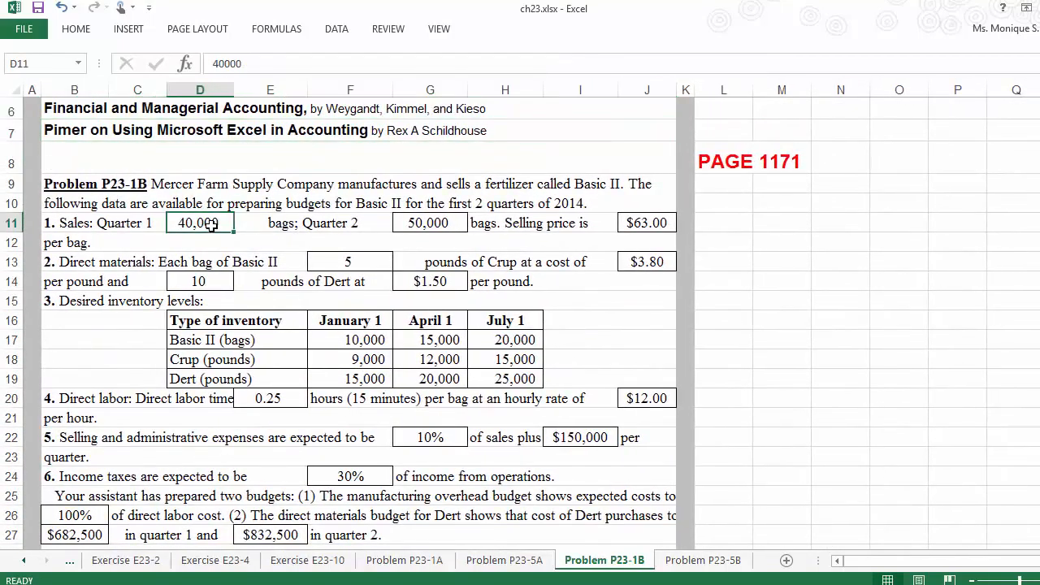
pyautogui.click(425, 221)
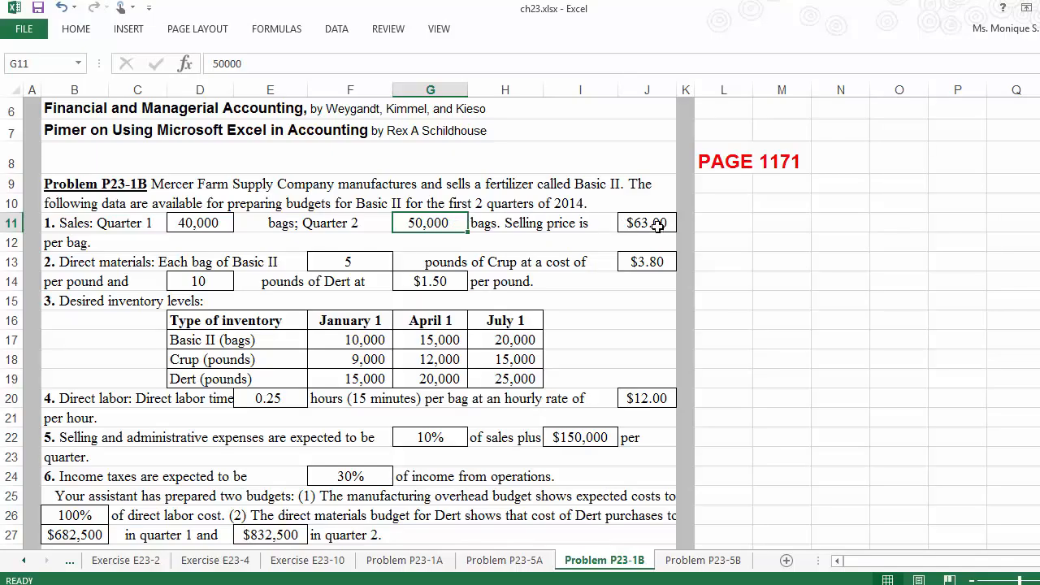
pyautogui.click(657, 226)
pyautogui.press('Down')
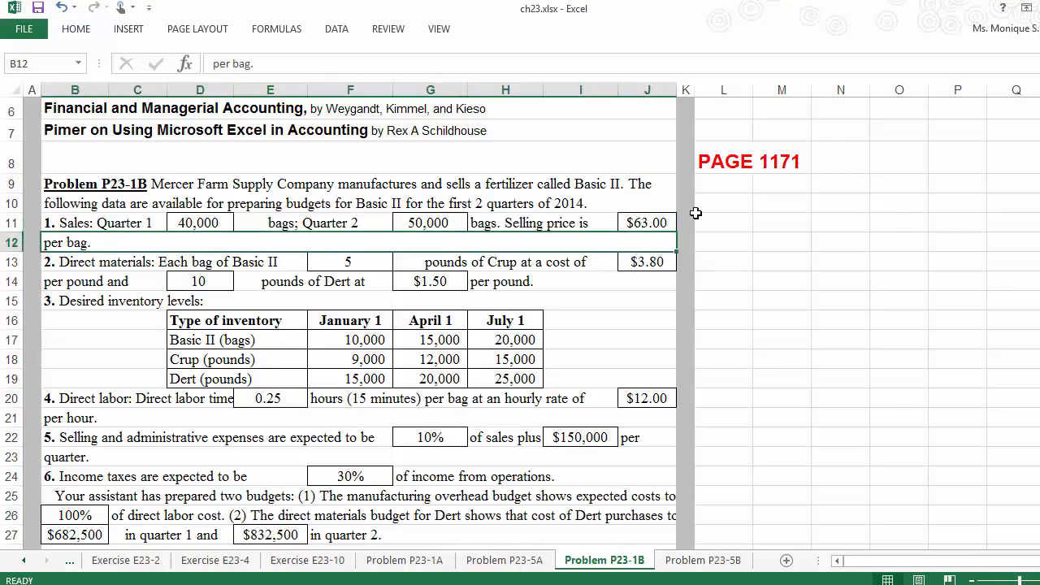
# Step: Enter 40000 as the Quarter 1 expected unit sales in cell F39 of the Sales Budget
pyautogui.press('Down')
pyautogui.press('Down')
pyautogui.press('Down')
pyautogui.press('Down')
pyautogui.press('Down')
pyautogui.press('Down')
pyautogui.press('Down')
pyautogui.press('Down')
pyautogui.press('Down')
pyautogui.press('Down')
pyautogui.press('Down')
pyautogui.press('Down')
pyautogui.press('Down')
pyautogui.press('Down')
pyautogui.press('Down')
pyautogui.press('Down')
pyautogui.press('Down')
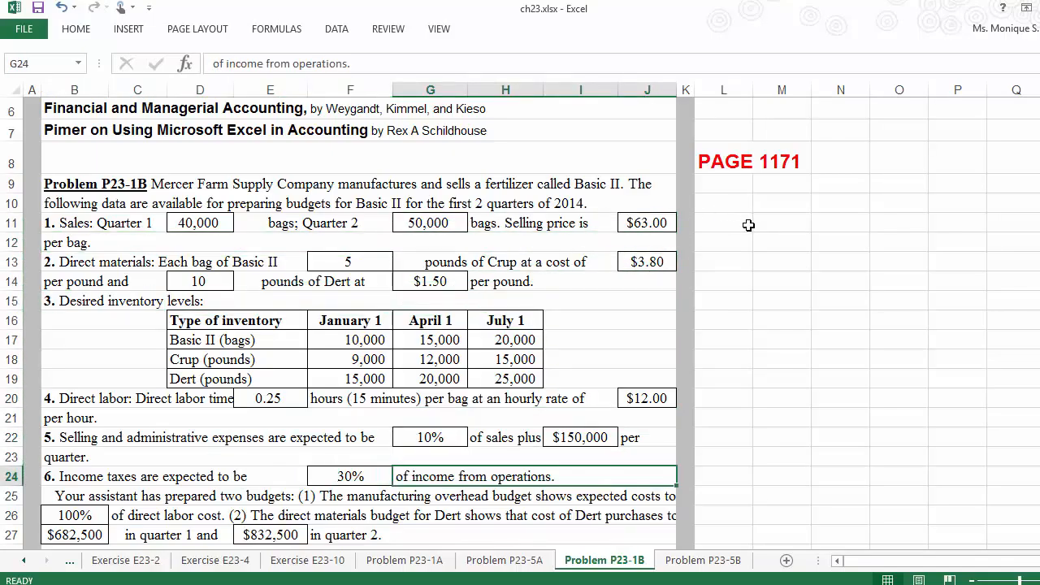
pyautogui.press('Down')
pyautogui.press('Down')
pyautogui.press('Down')
pyautogui.press('Down')
pyautogui.press('Down')
pyautogui.press('Down')
pyautogui.press('Down')
pyautogui.press('Down')
pyautogui.press('Down')
pyautogui.press('Down')
pyautogui.press('Down')
pyautogui.press('Down')
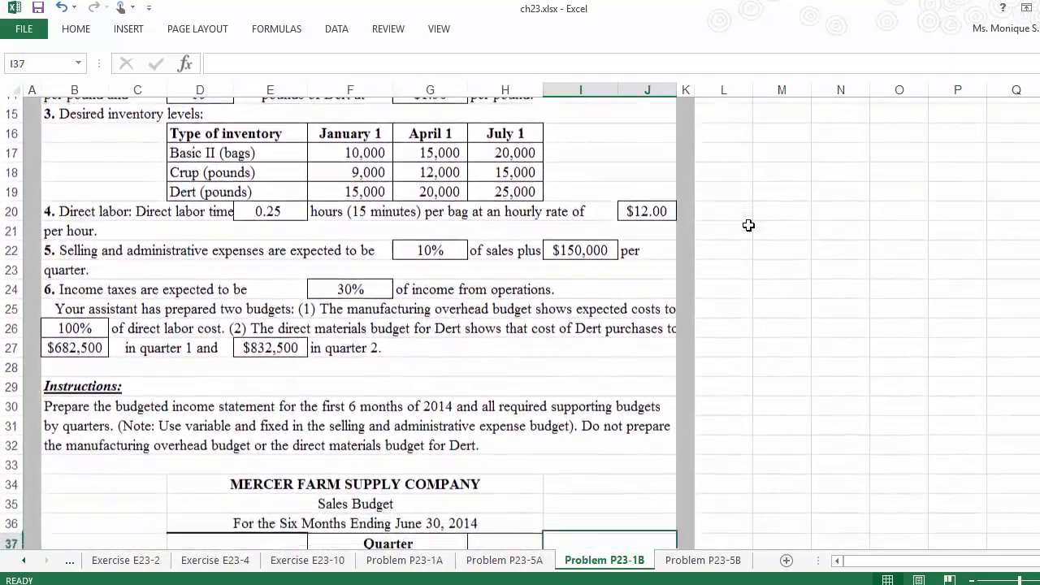
pyautogui.press('Left')
pyautogui.press('Left')
pyautogui.press('Left')
pyautogui.press('Left')
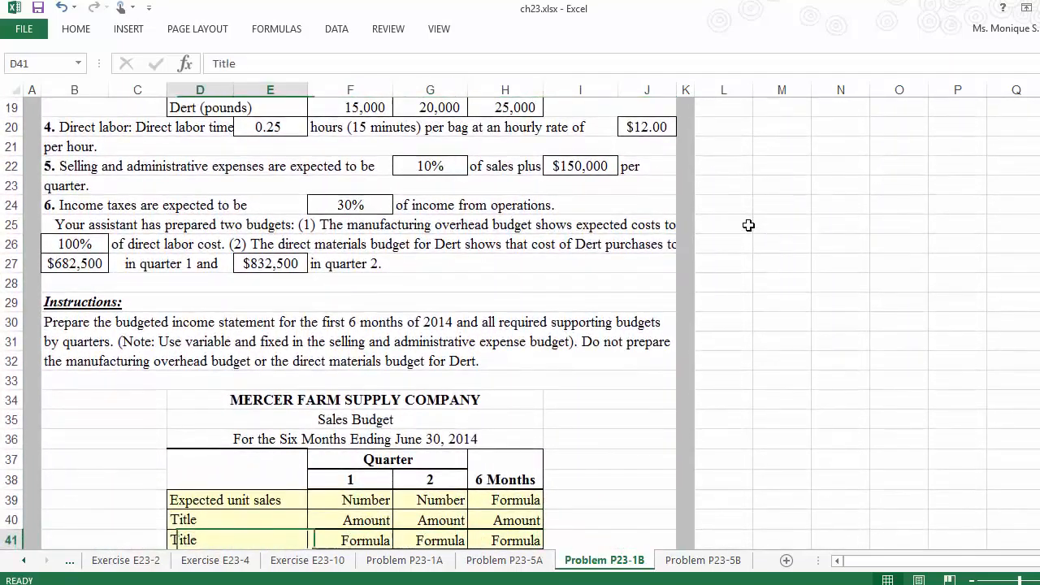
pyautogui.press('Up')
pyautogui.press('Up')
pyautogui.press('Right')
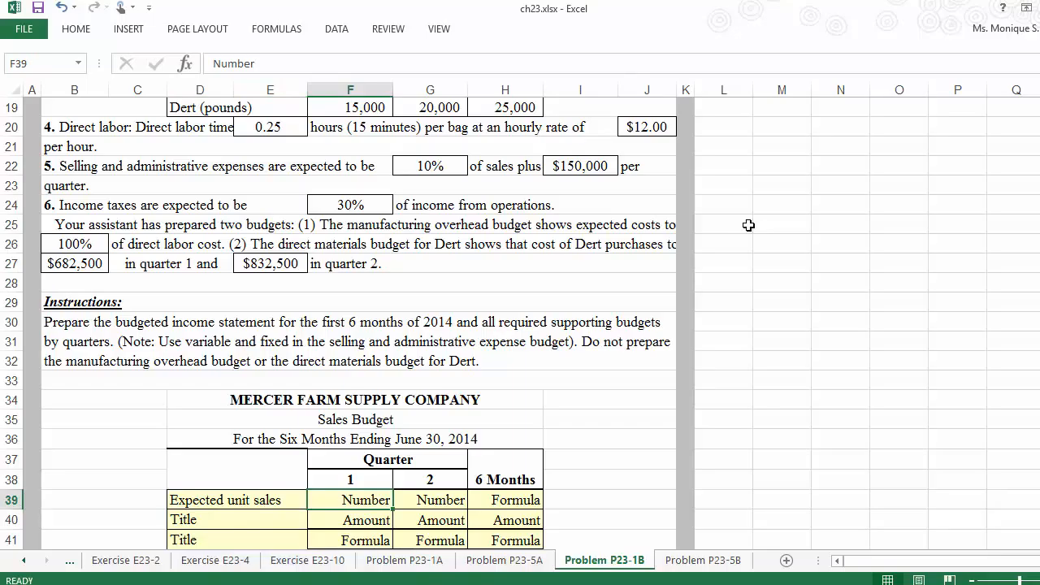
pyautogui.write('40000')
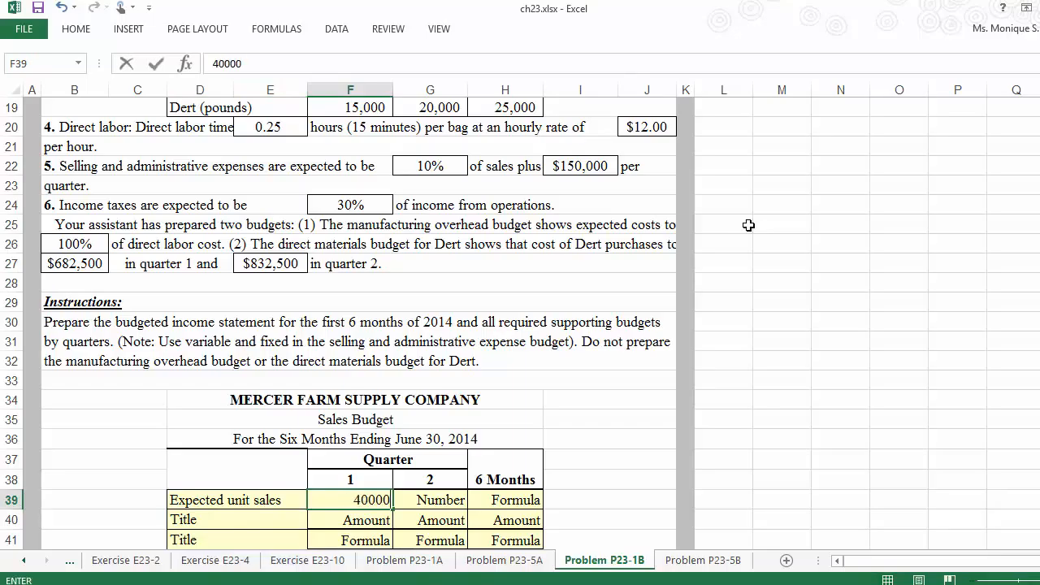
pyautogui.press('Return')
# Step: Enter 50000 as the Quarter 2 expected unit sales in cell G39 of the Sales Budget
pyautogui.press('Down')
pyautogui.press('Down')
pyautogui.press('Down')
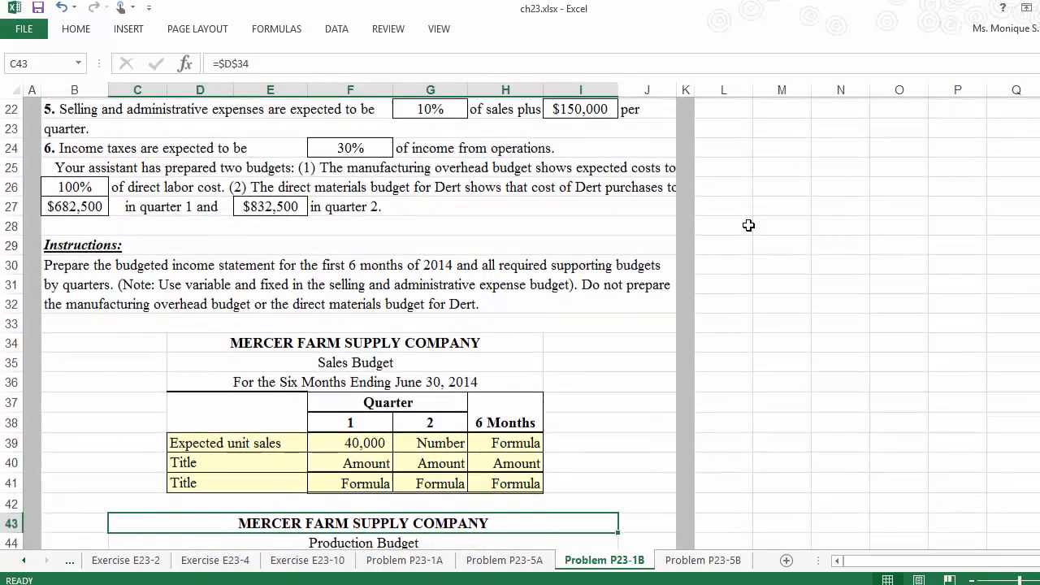
pyautogui.press('Down')
pyautogui.press('Down')
pyautogui.press('Down')
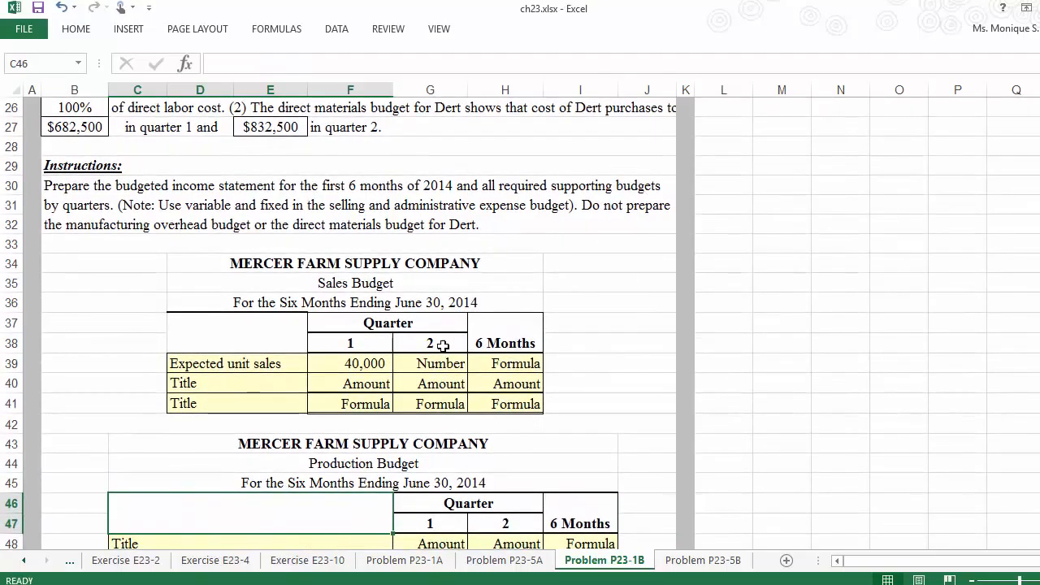
pyautogui.click(419, 367)
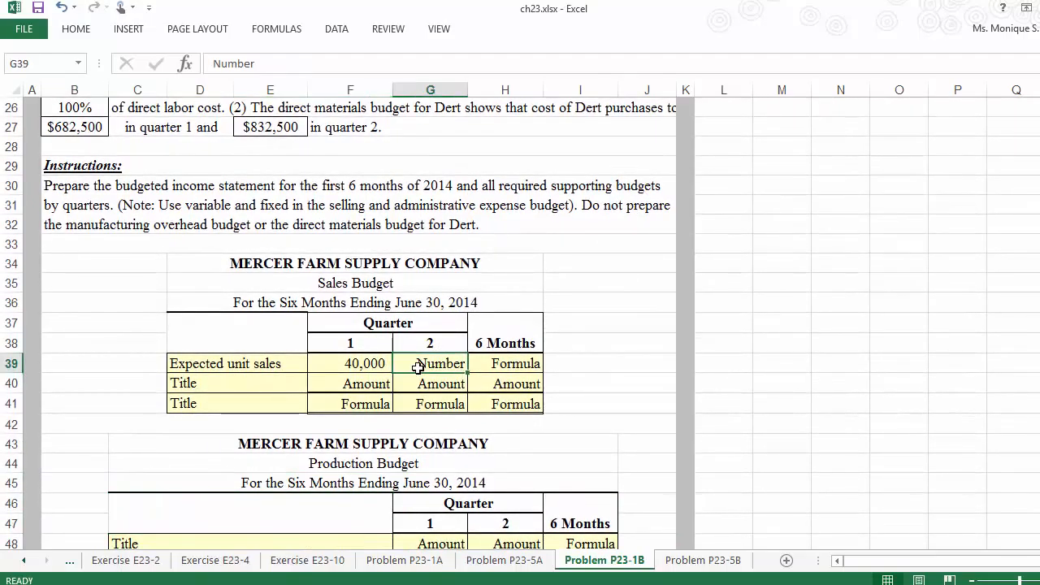
pyautogui.write('50000')
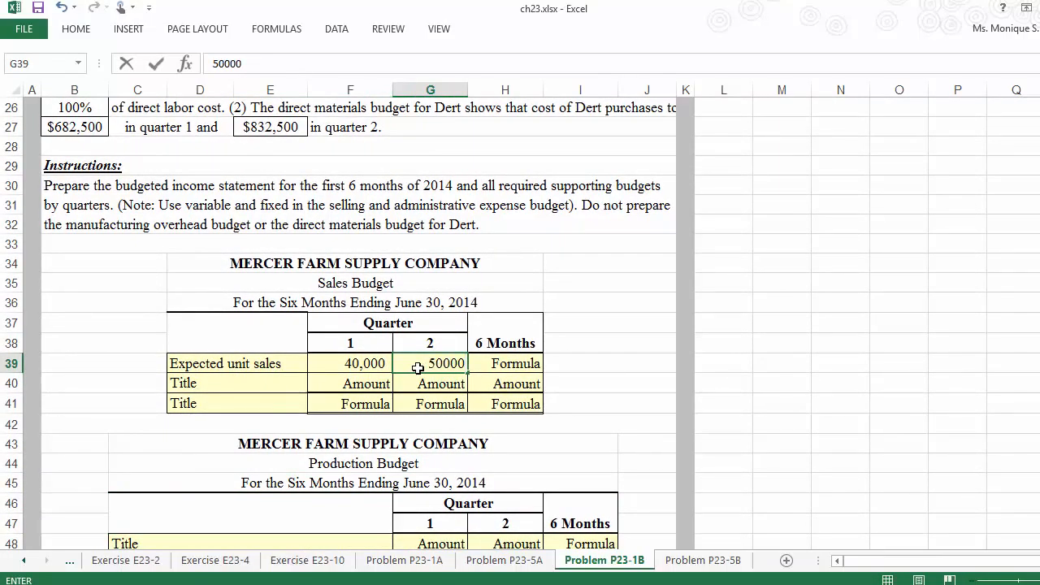
pyautogui.press('Tab')
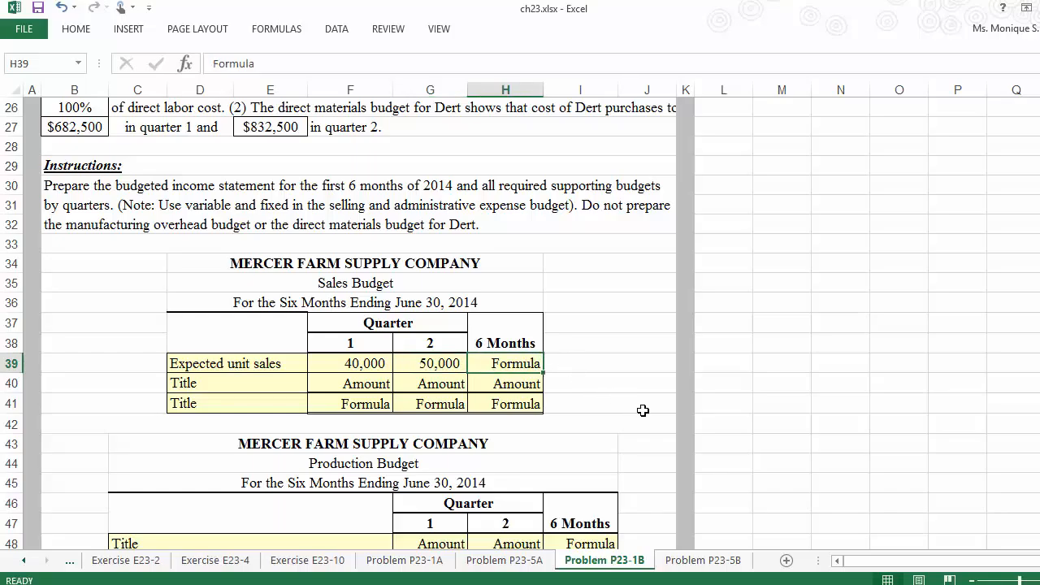
# Step: Total the expected unit sales for the 6 Months column in cell H39 with the formula +F39+G39
pyautogui.write('+')
pyautogui.press('Left')
pyautogui.press('Left')
pyautogui.press('Left')
pyautogui.press('Right')
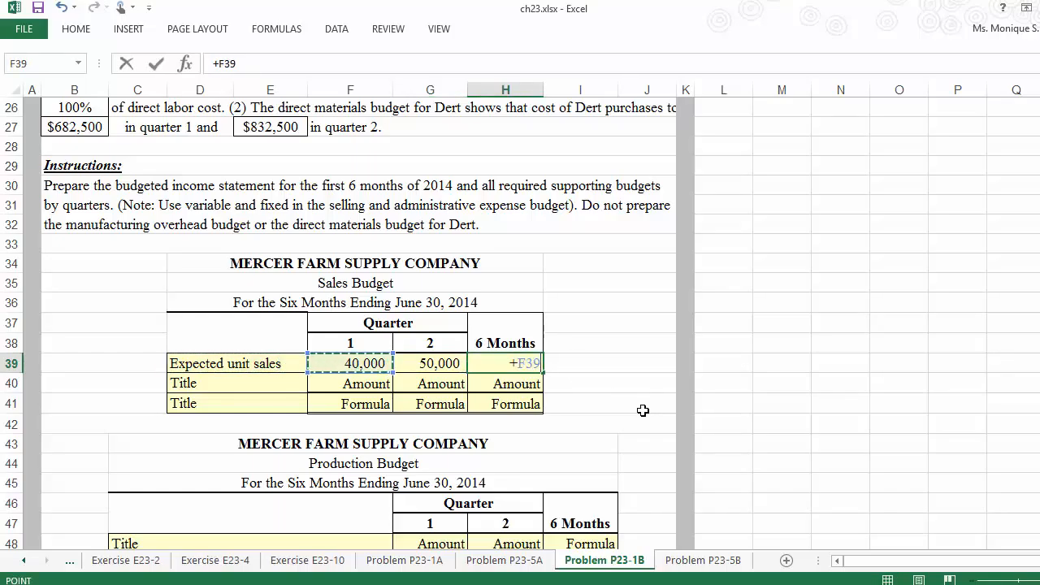
pyautogui.write('+')
pyautogui.press('Left')
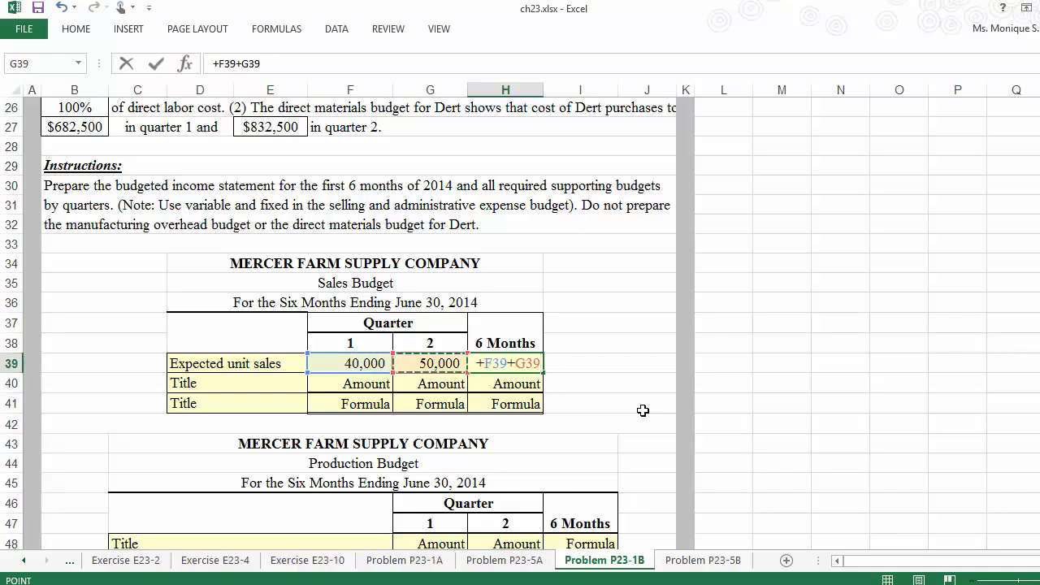
pyautogui.press('Return')
pyautogui.press('Up')
pyautogui.press('Down')
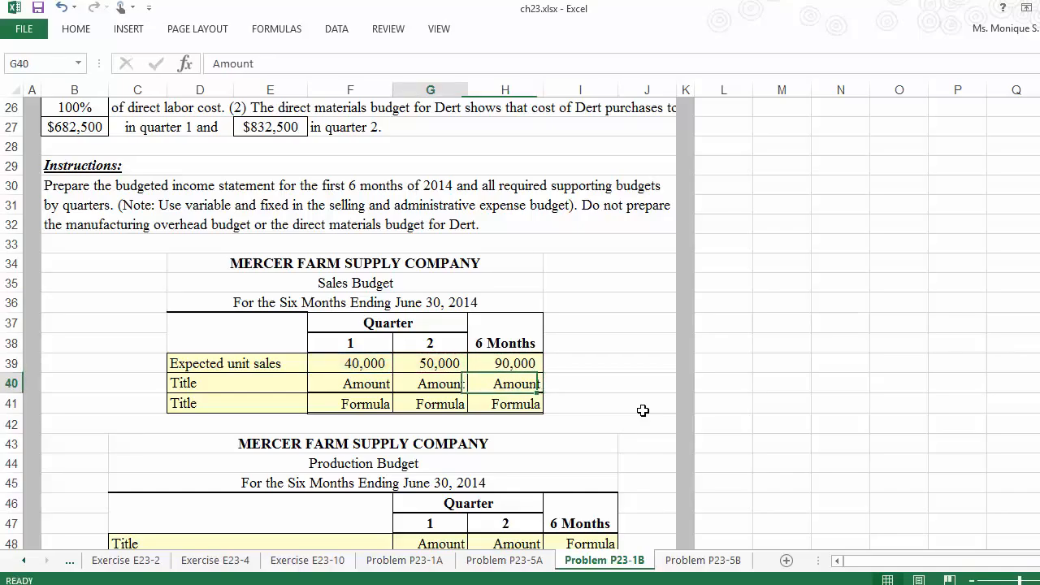
# Step: Enter "Unit selling price" as the second row title of the Sales Budget in cell D40
pyautogui.press('Left')
pyautogui.press('Left')
pyautogui.press('Left')
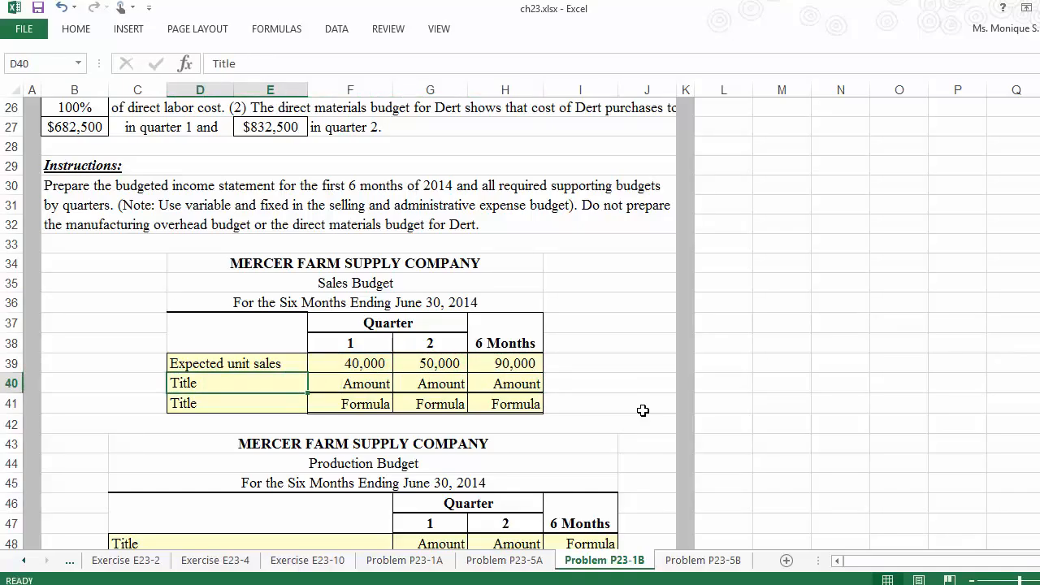
pyautogui.keyDown('shift'); pyautogui.click(643, 411); pyautogui.keyUp('shift')
pyautogui.write('Unit')
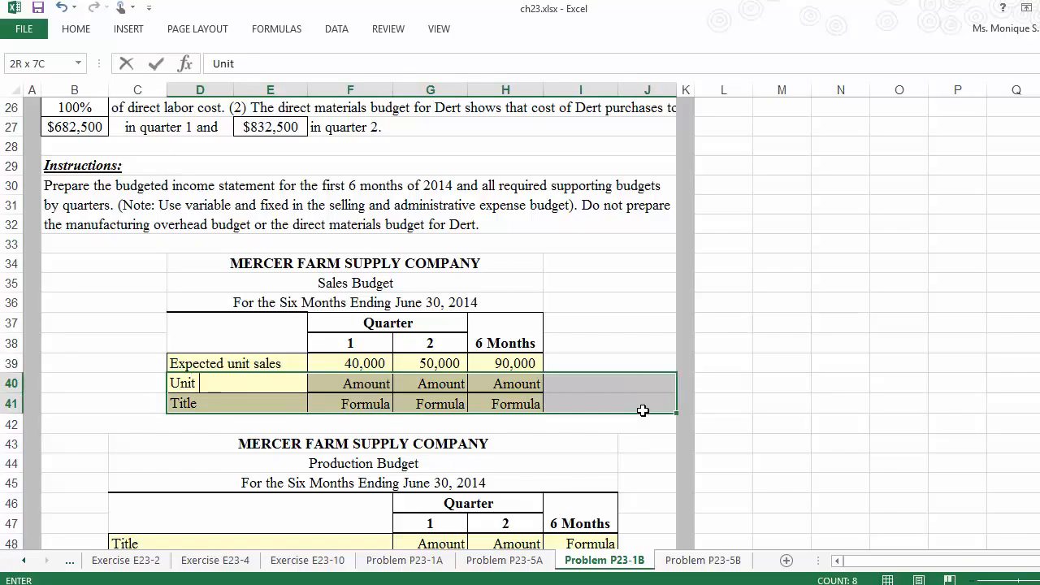
pyautogui.write(' sekki')
pyautogui.press('BackSpace')
pyautogui.press('BackSpace')
pyautogui.press('BackSpace')
pyautogui.write('lling pr')
pyautogui.press('Right')
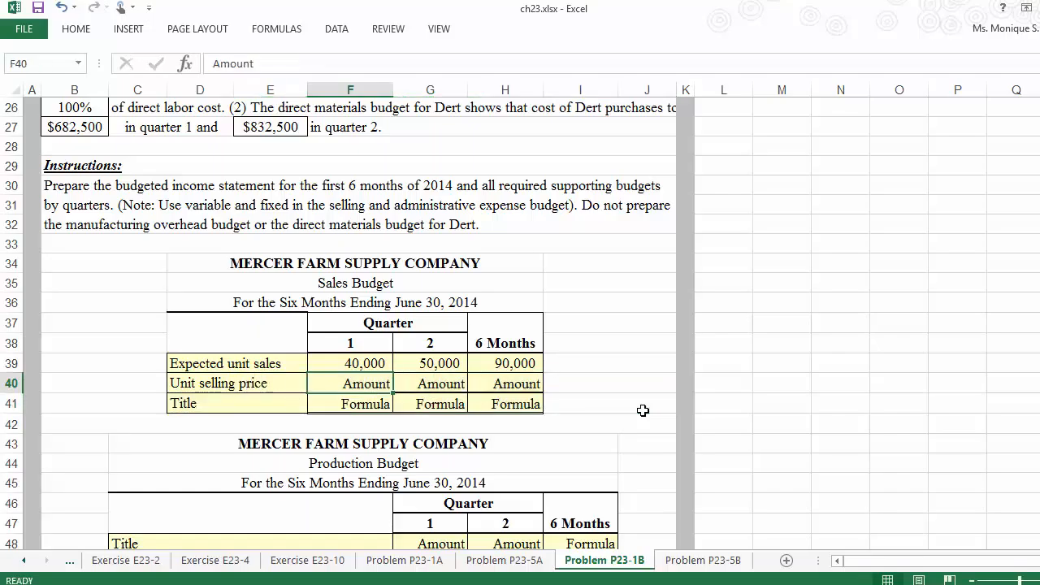
# Step: Enter a unit selling price of $63 in cell F40 and fill it across to G40 and H40
pyautogui.write('$63')
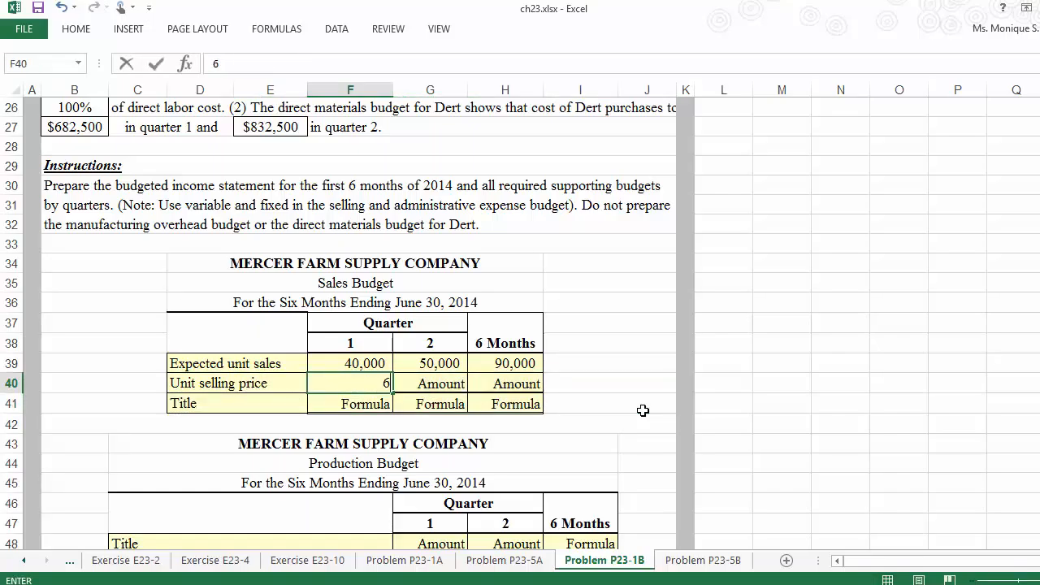
pyautogui.press('Right')
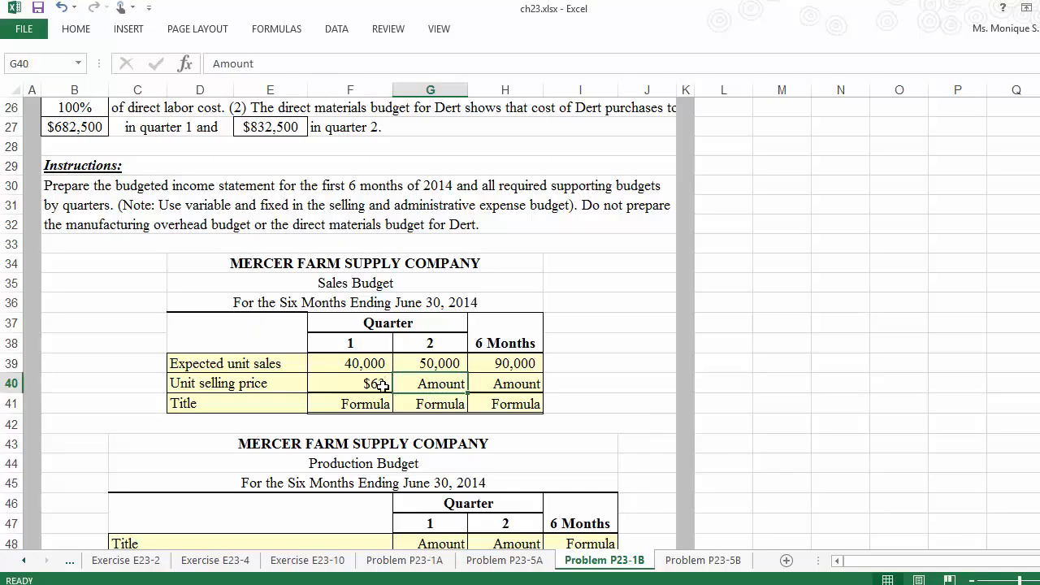
pyautogui.moveTo(394, 396)
pyautogui.mouseDown()
pyautogui.moveTo(435, 398)
pyautogui.moveTo(381, 398)
pyautogui.moveTo(391, 396)
pyautogui.mouseUp()
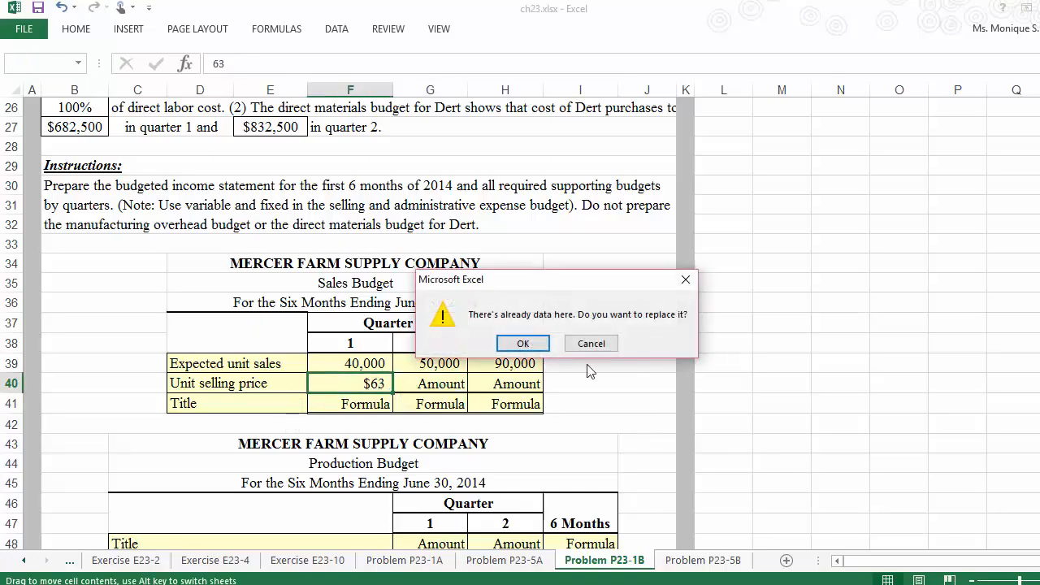
pyautogui.click(591, 344)
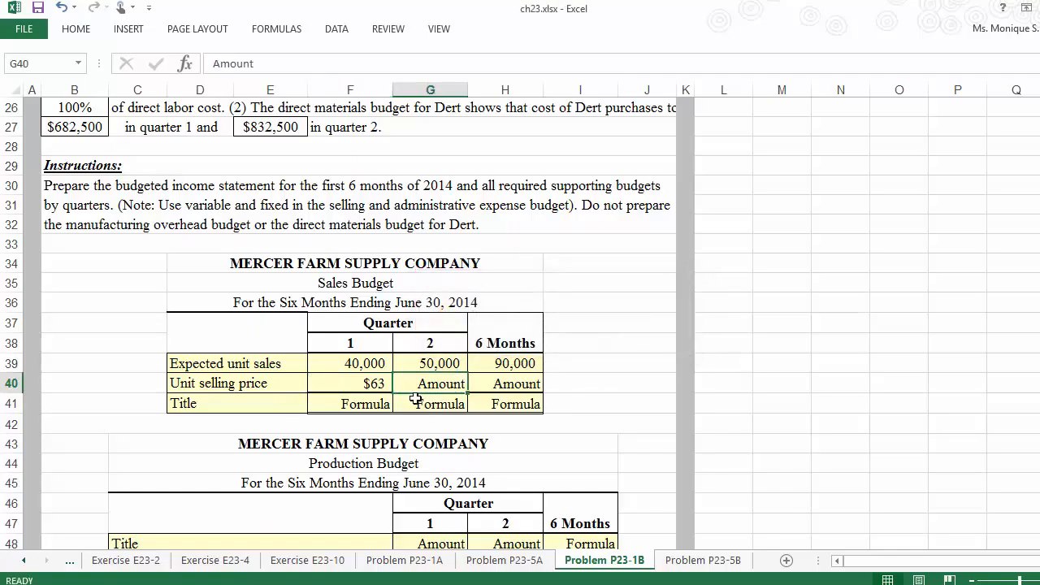
pyautogui.click(384, 383)
pyautogui.moveTo(393, 394); pyautogui.dragTo(520, 404)
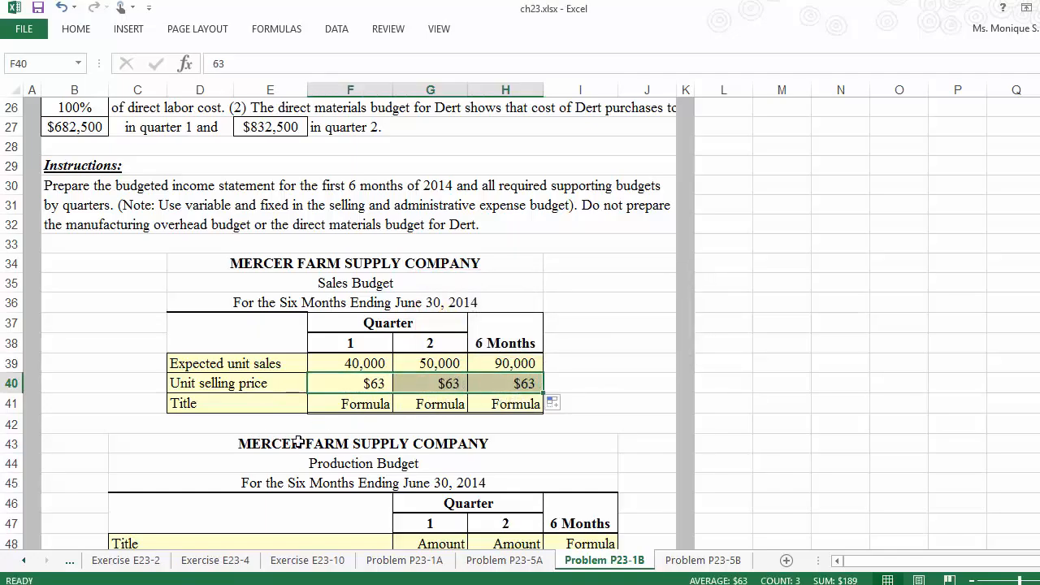
# Step: Enter "Total Sales" as the third row title of the Sales Budget in cell D41
pyautogui.click(345, 412)
pyautogui.press('Down')
pyautogui.press('Down')
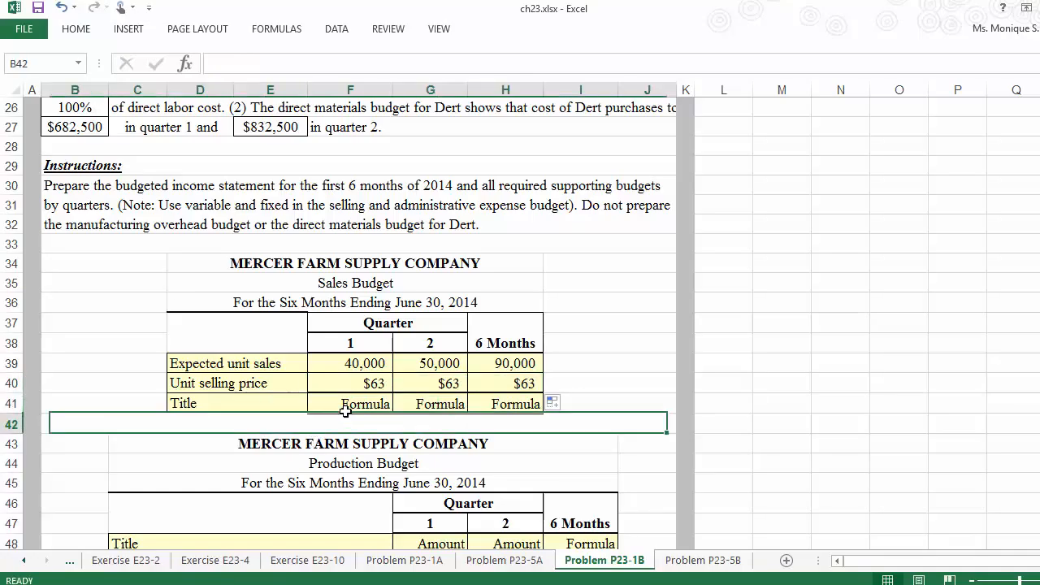
pyautogui.press('Up')
pyautogui.press('Up')
pyautogui.press('Left')
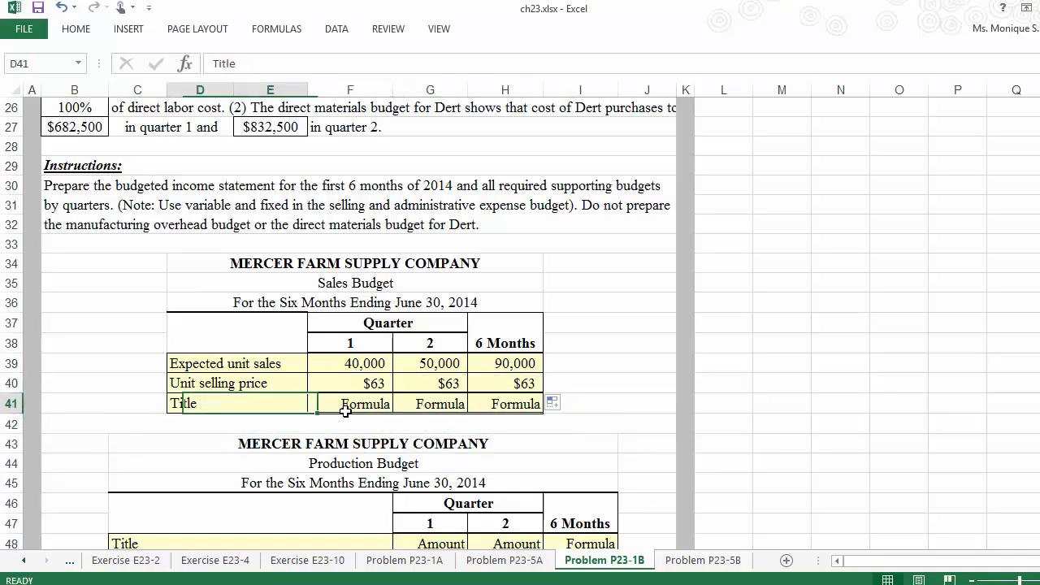
pyautogui.write('T')
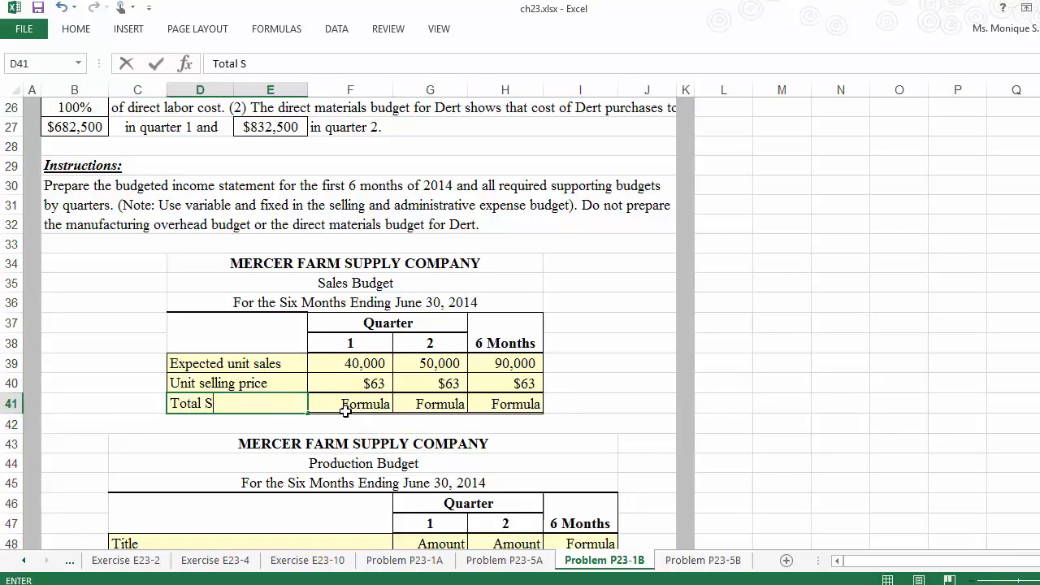
pyautogui.press('Tab')
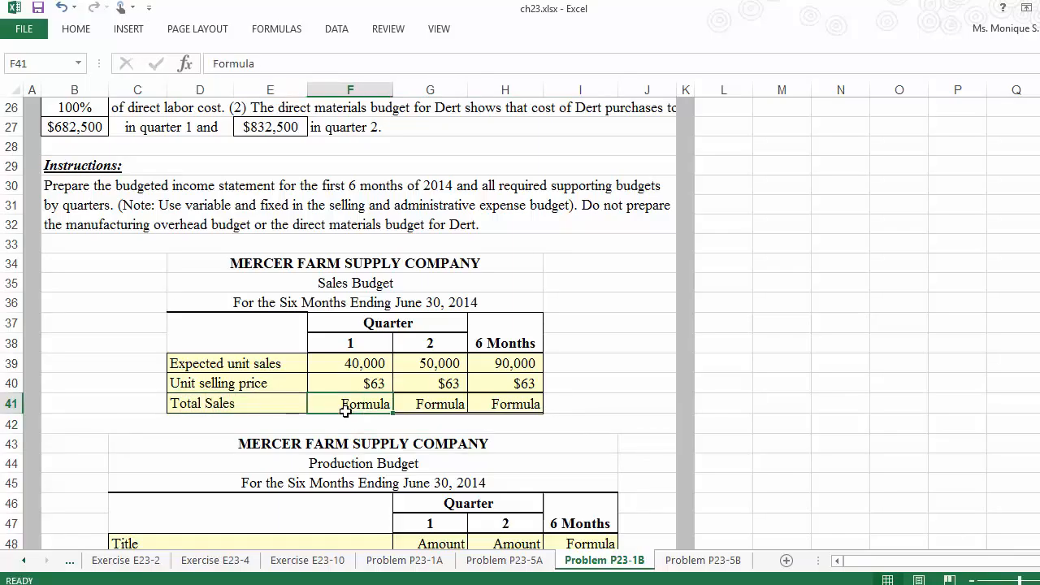
# Step: Calculate the Quarter 1 total sales in cell F41 with the formula +F40*F39
pyautogui.write('+')
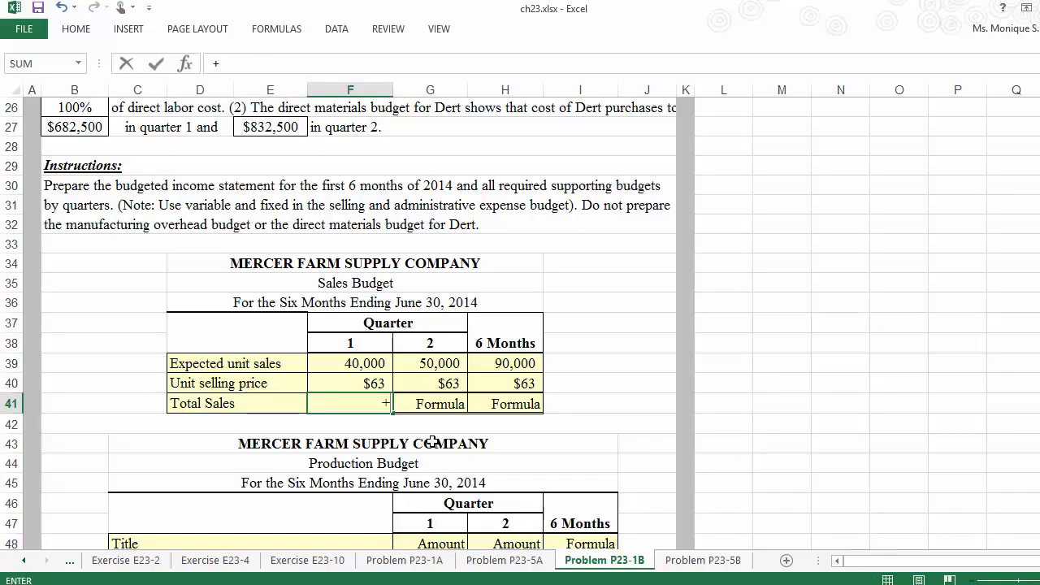
pyautogui.press('Up')
pyautogui.write('*')
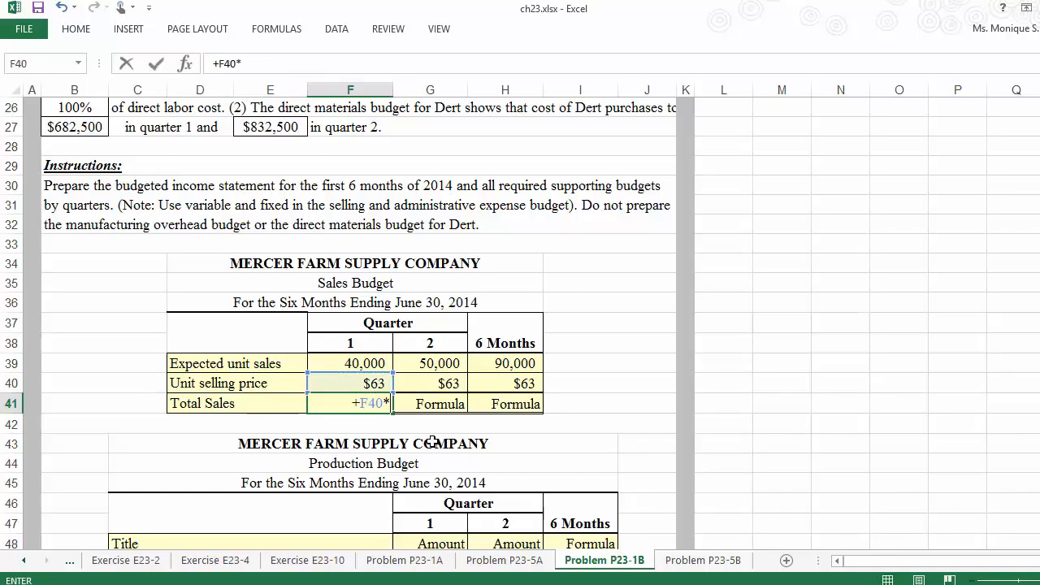
pyautogui.press('Up')
pyautogui.press('Up')
pyautogui.press('Return')
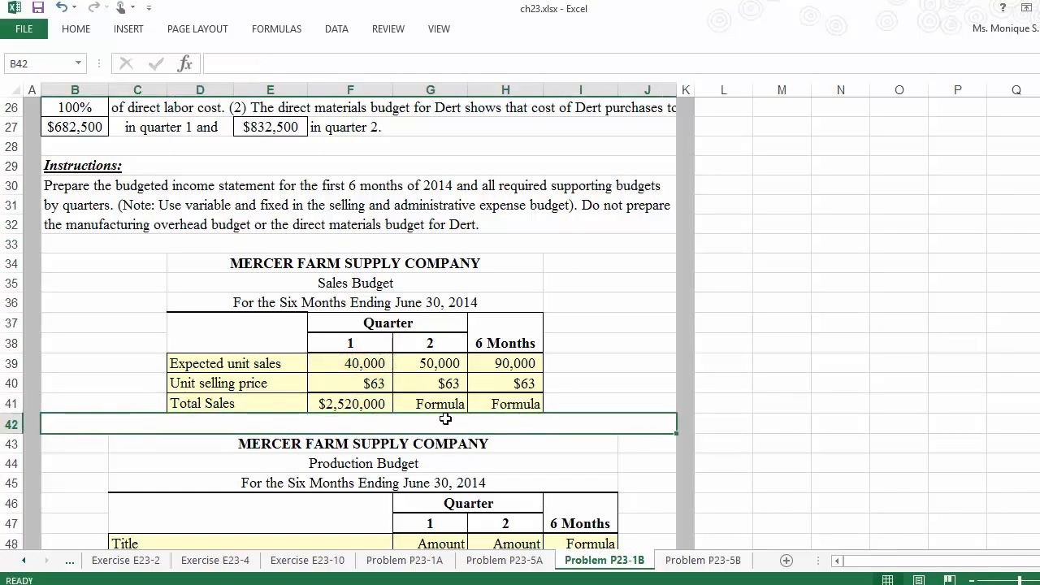
# Step: Fill the Quarter 1 total sales formula from F41 across to G41 and widen column G to fit the amount
pyautogui.click(370, 404)
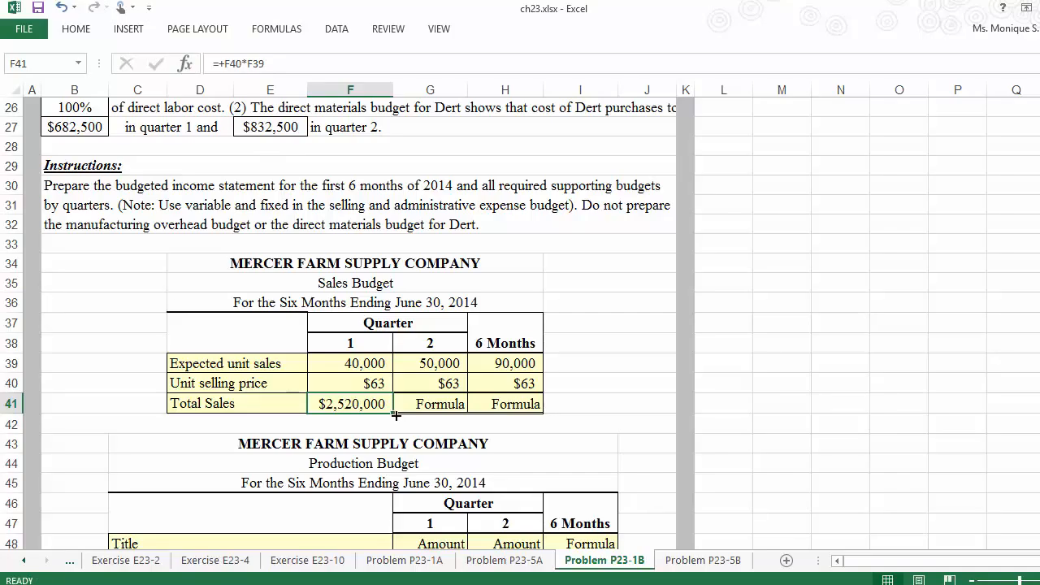
pyautogui.moveTo(396, 414); pyautogui.dragTo(448, 413)
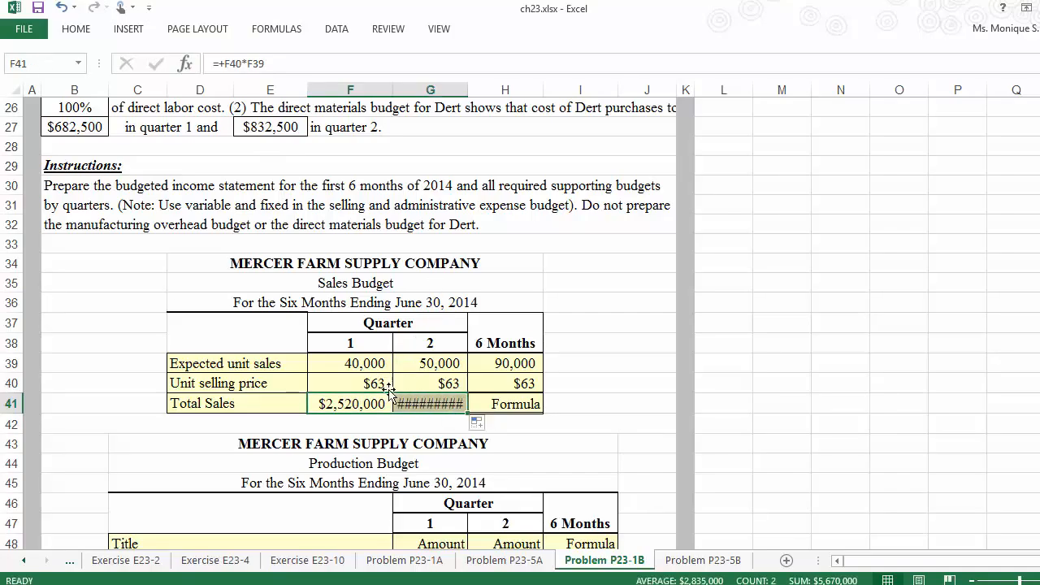
pyautogui.doubleClick(468, 90)
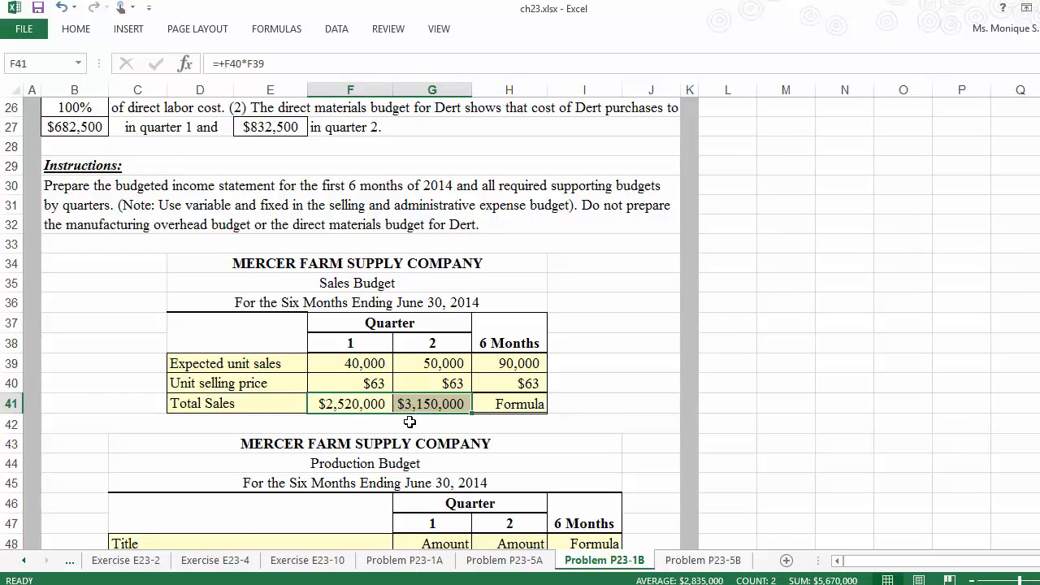
# Step: Calculate the 6 Months total sales in cell H41 by adding the two quarters with the formula +F41+G41
pyautogui.click(492, 406)
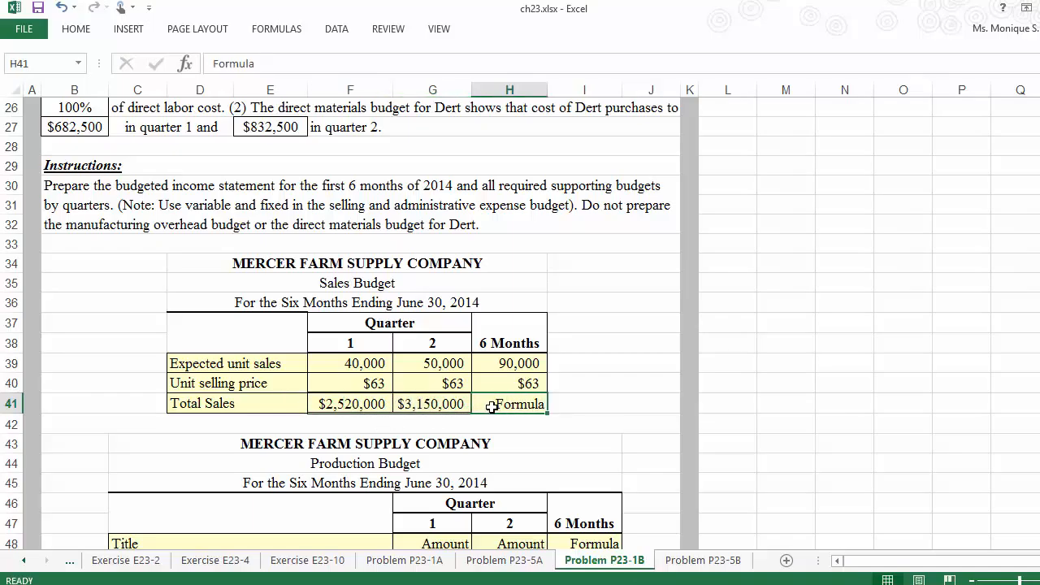
pyautogui.write('+')
pyautogui.press('Left')
pyautogui.press('Left')
pyautogui.press('Left')
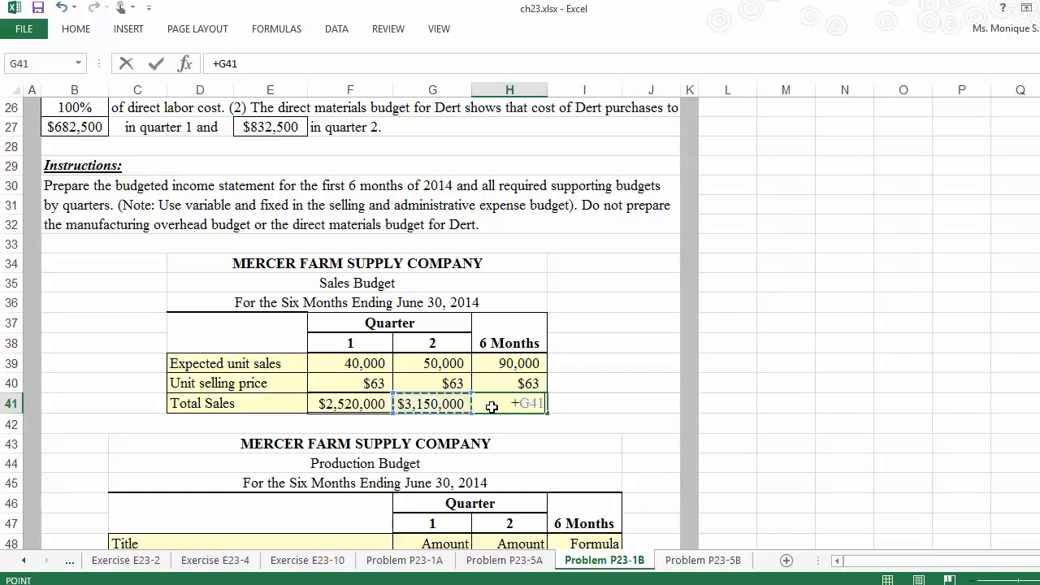
pyautogui.press('Right')
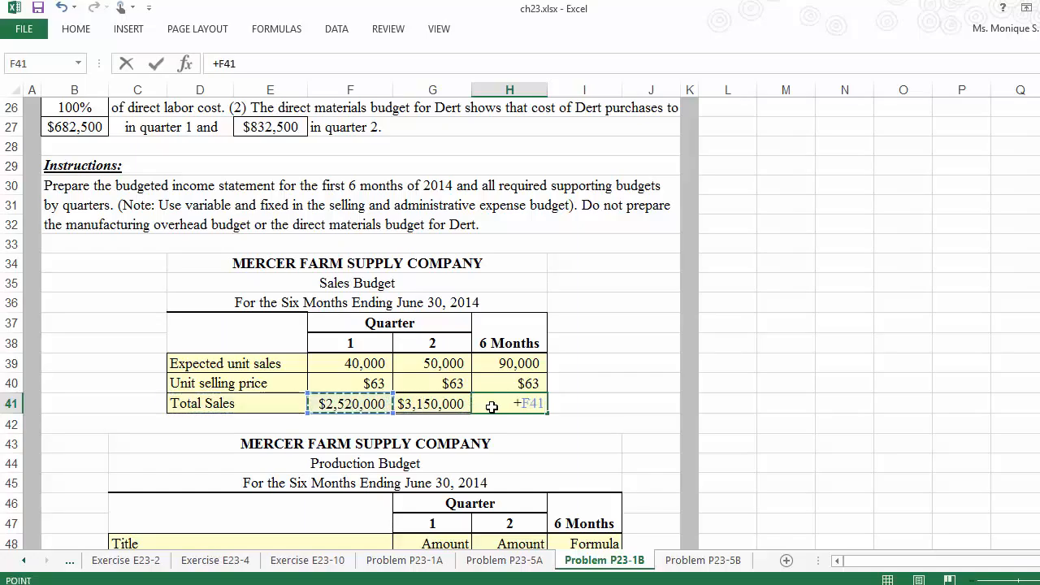
pyautogui.write('+')
pyautogui.press('Left')
pyautogui.press('Left')
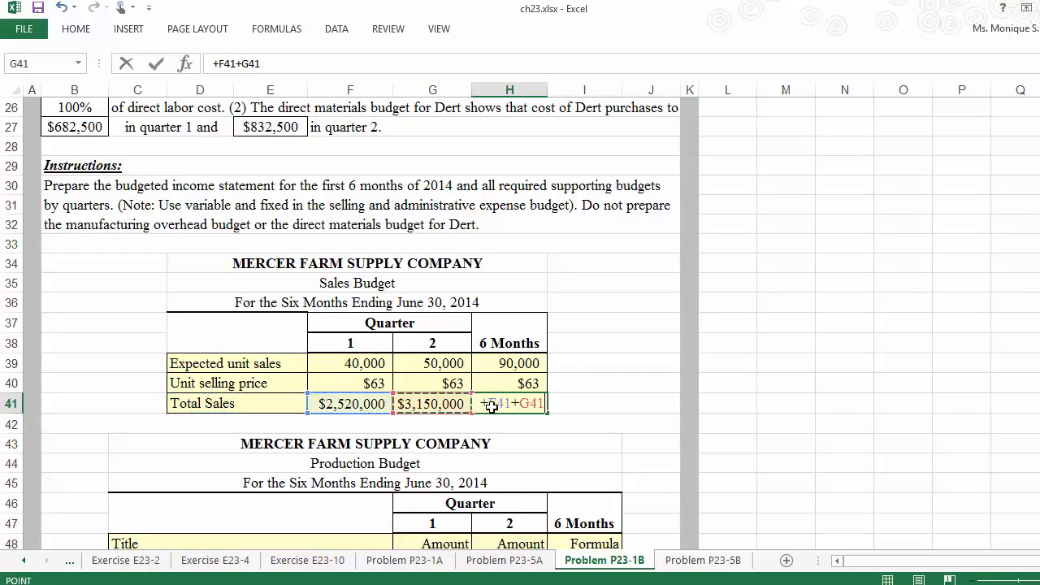
pyautogui.press('Right')
pyautogui.press('Return')
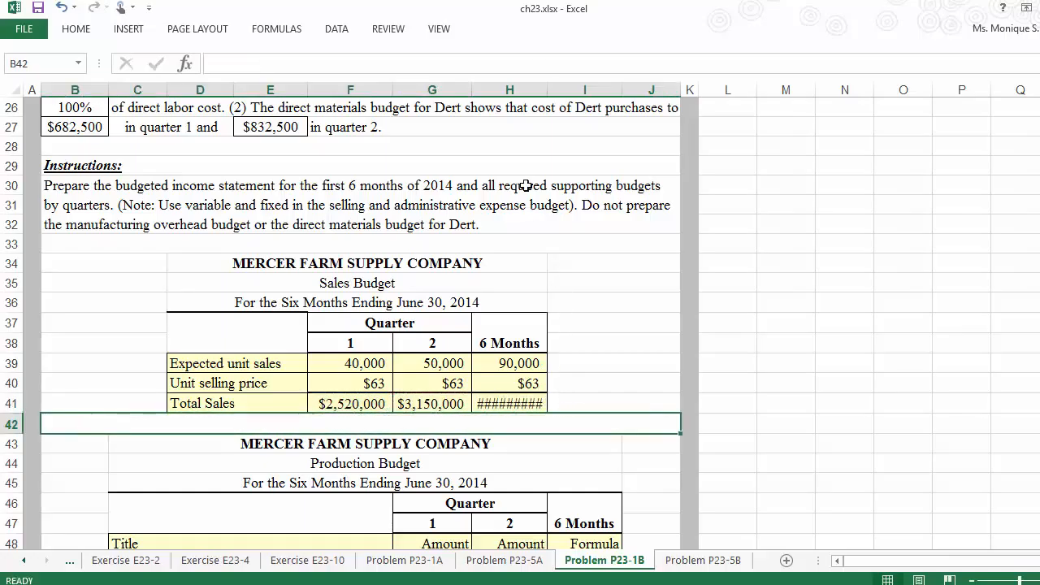
# Step: Widen column H to fit its amount and set the 6 Months total sales formula in cell H41 to +H40*H39
pyautogui.moveTo(547, 89); pyautogui.dragTo(550, 89)
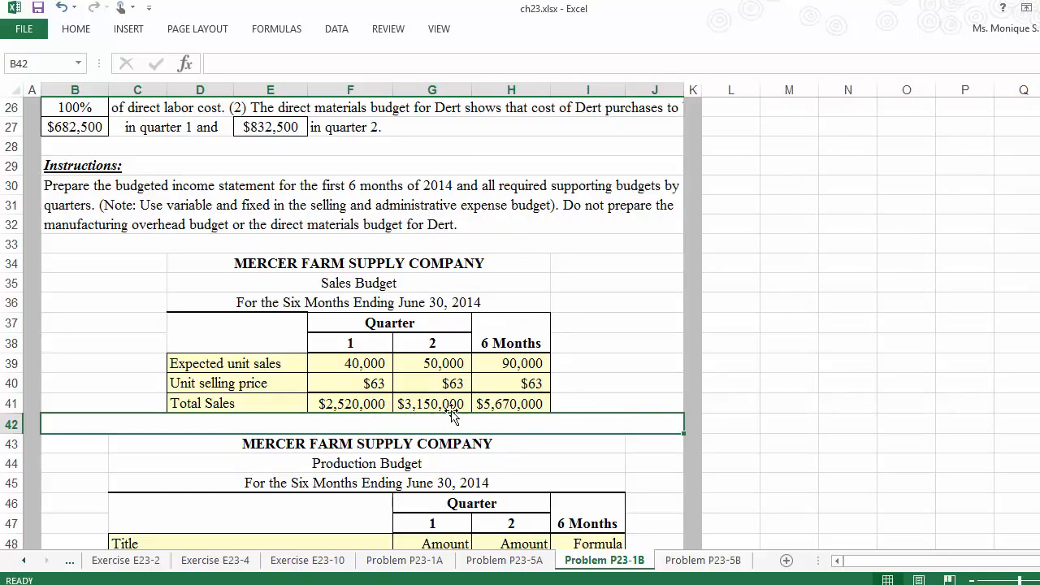
pyautogui.click(507, 405)
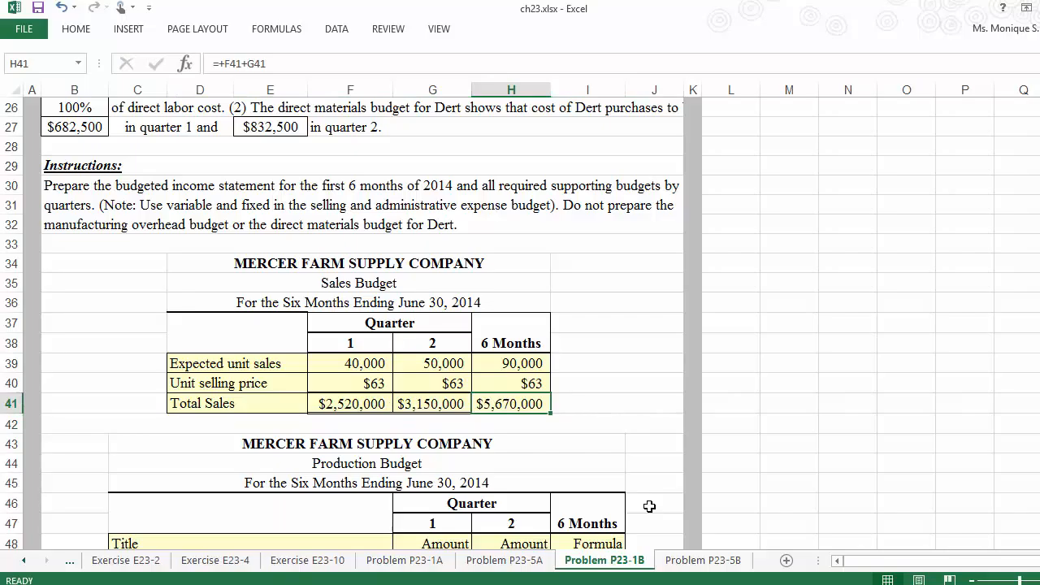
pyautogui.write('+')
pyautogui.press('Up')
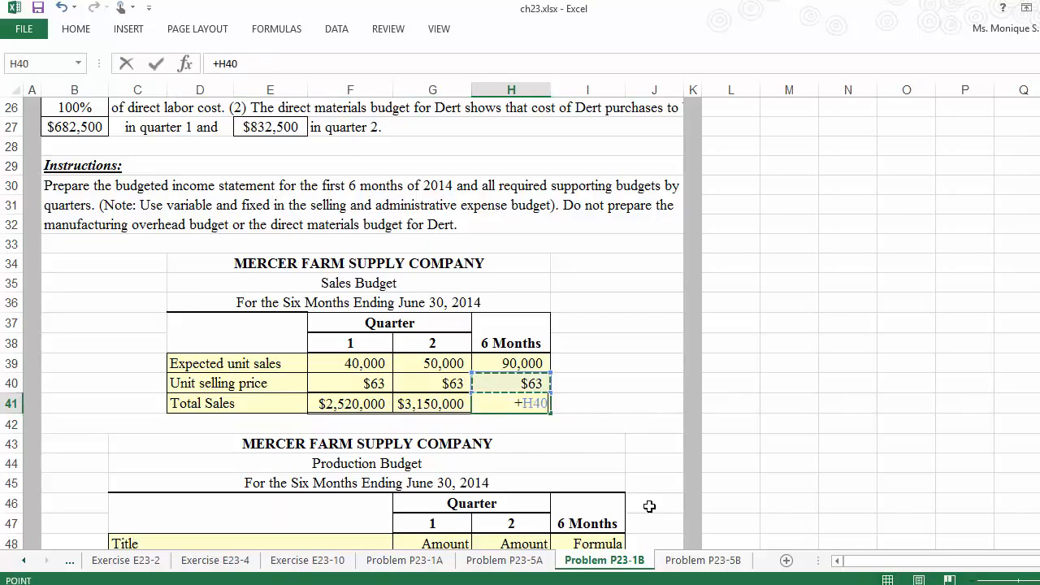
pyautogui.write('*')
pyautogui.press('Up')
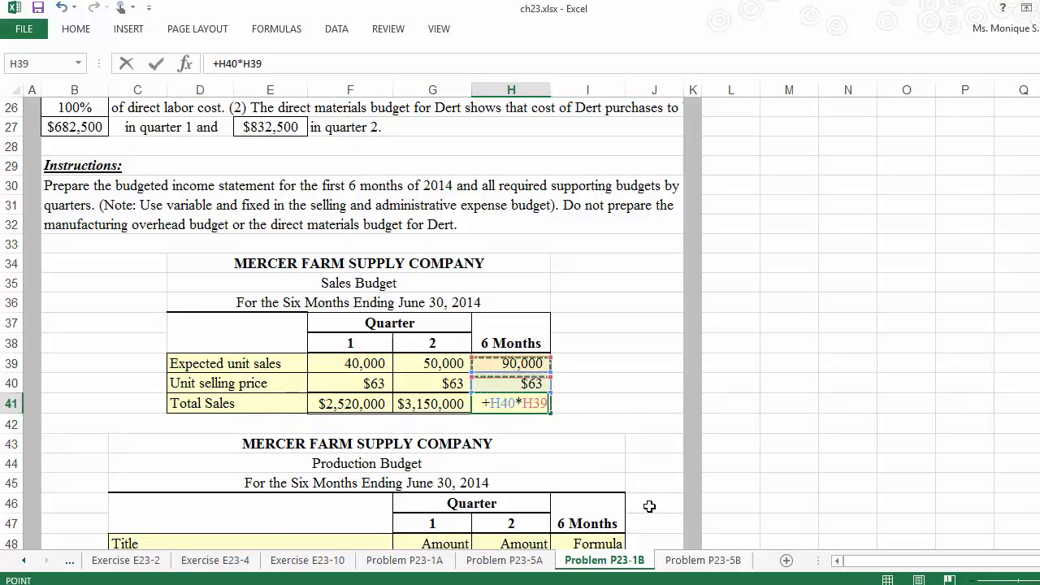
pyautogui.press('Return')
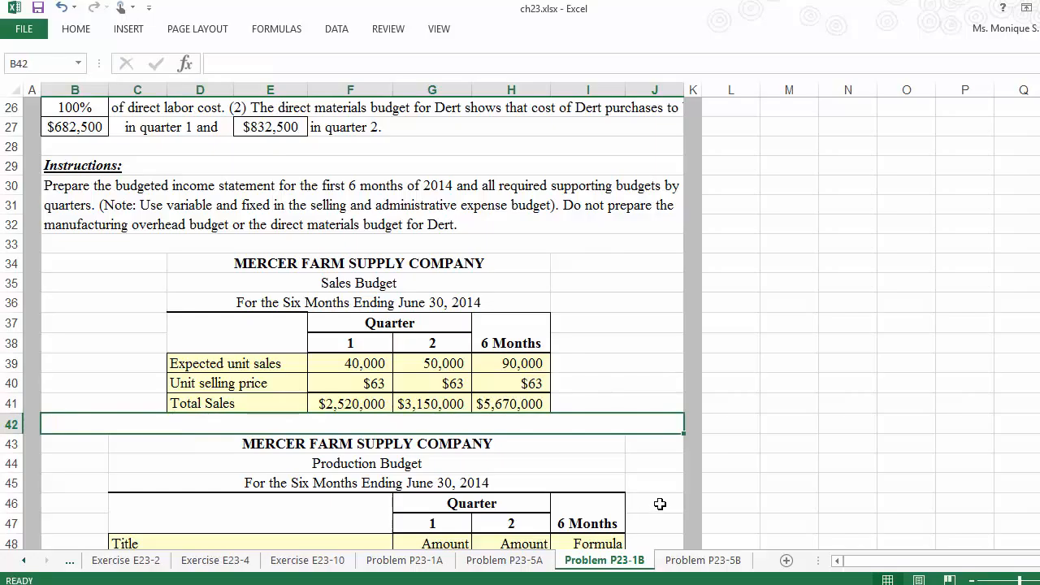
pyautogui.click(532, 404)
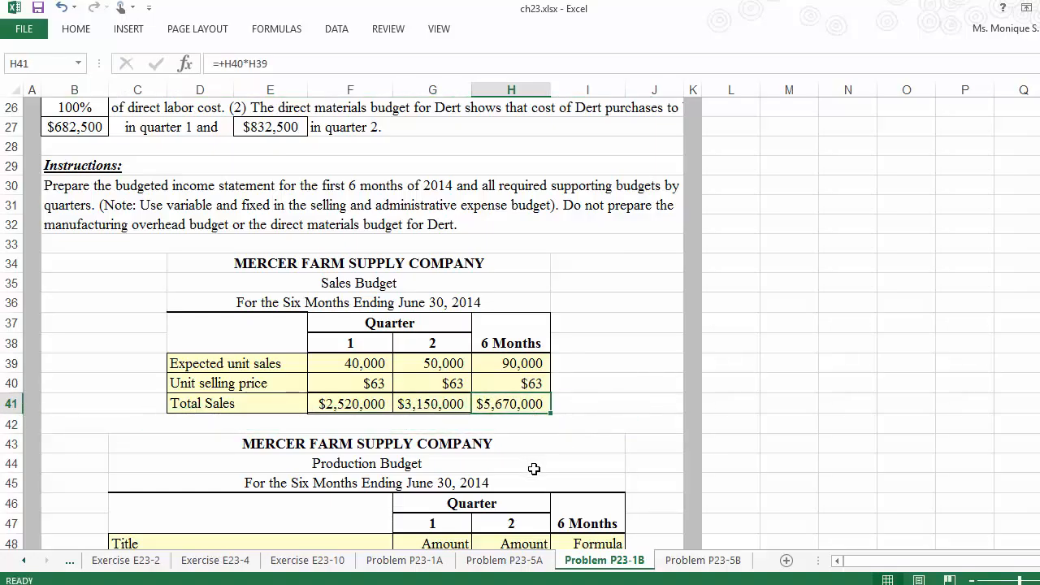
pyautogui.press('Down')
pyautogui.press('Down')
pyautogui.press('Down')
pyautogui.press('Down')
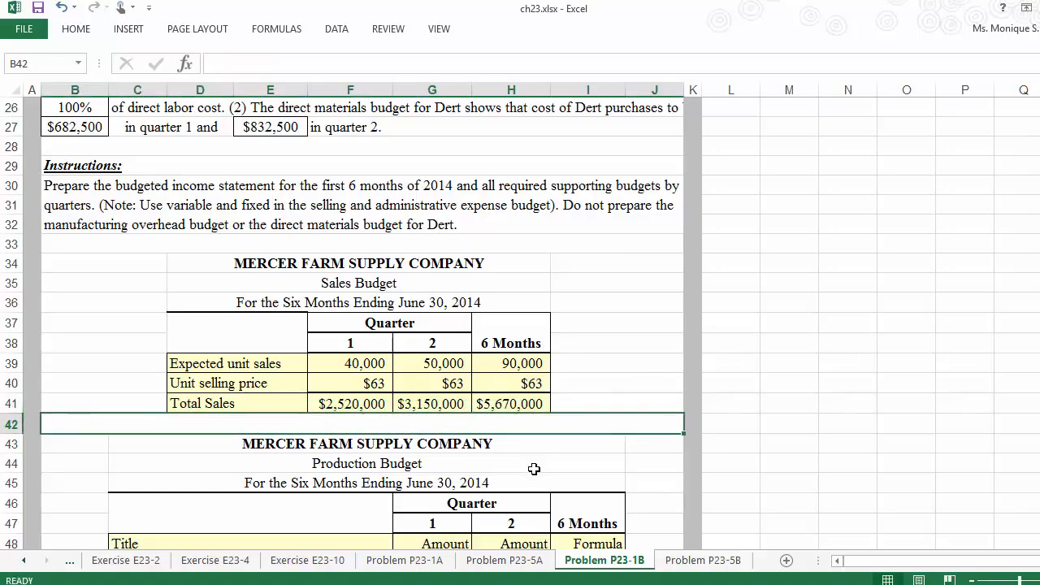
pyautogui.press('Up')
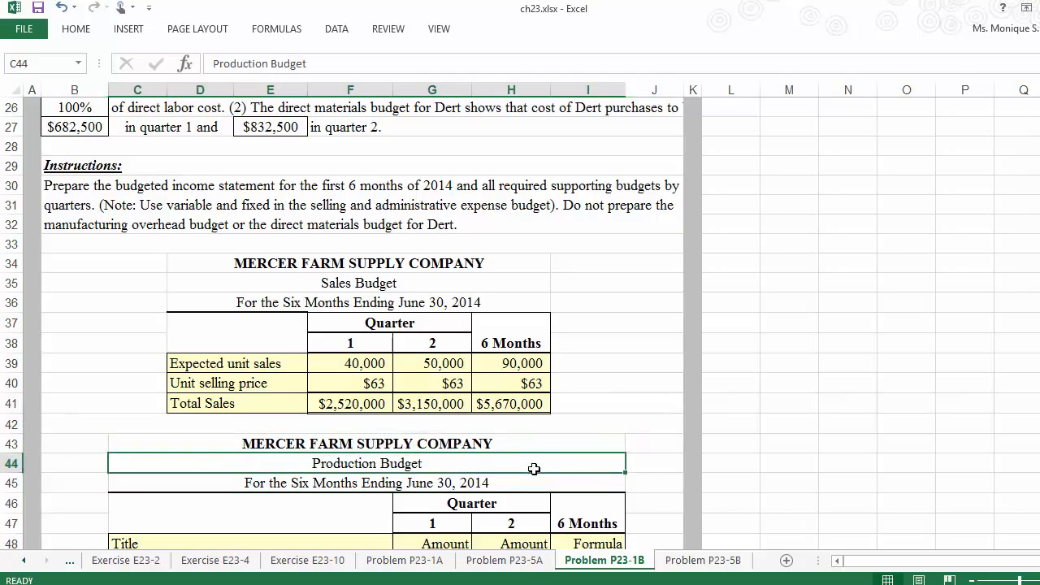
pyautogui.rightClick(494, 143)
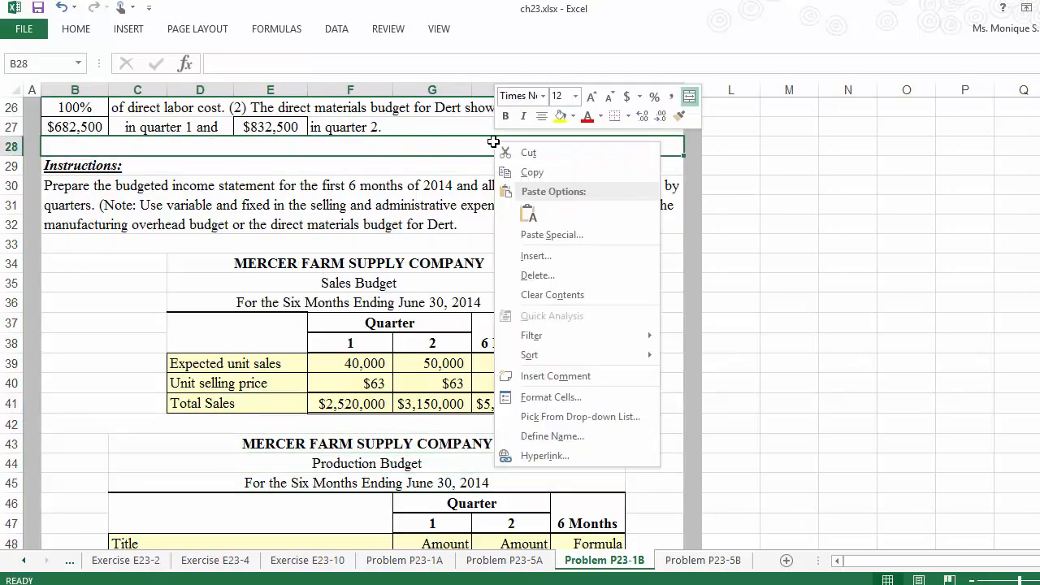
pyautogui.click(476, 174)
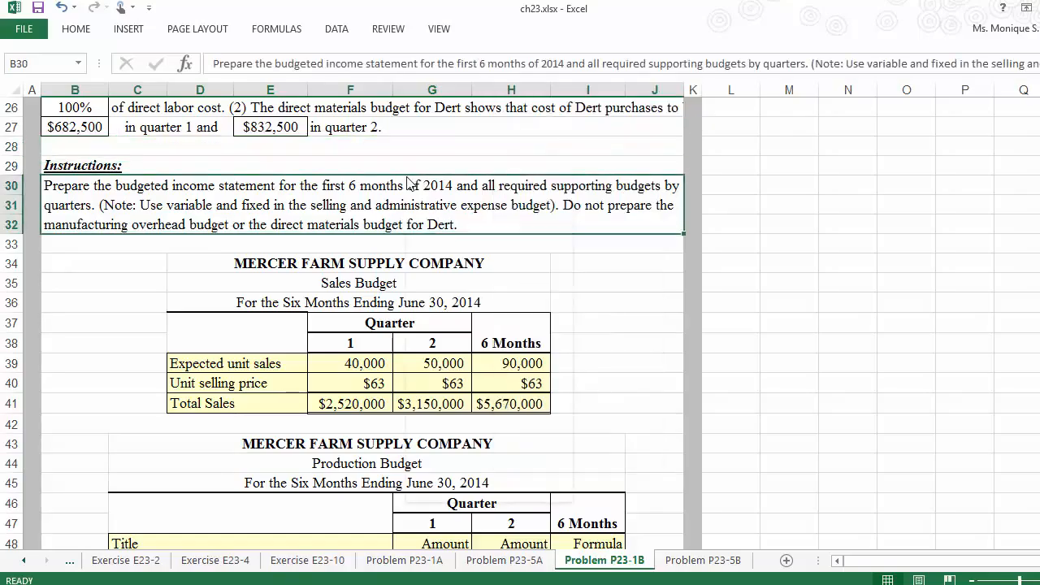
pyautogui.rightClick(408, 178)
pyautogui.click(364, 197)
# Step: Review the desired inventory levels table in the problem data, especially the Basic II bags for January 1, April 1 and July 1
pyautogui.press('Up')
pyautogui.press('Up')
pyautogui.press('Up')
pyautogui.press('Up')
pyautogui.press('Up')
pyautogui.press('Up')
pyautogui.press('Up')
pyautogui.press('Up')
pyautogui.press('Up')
pyautogui.press('Up')
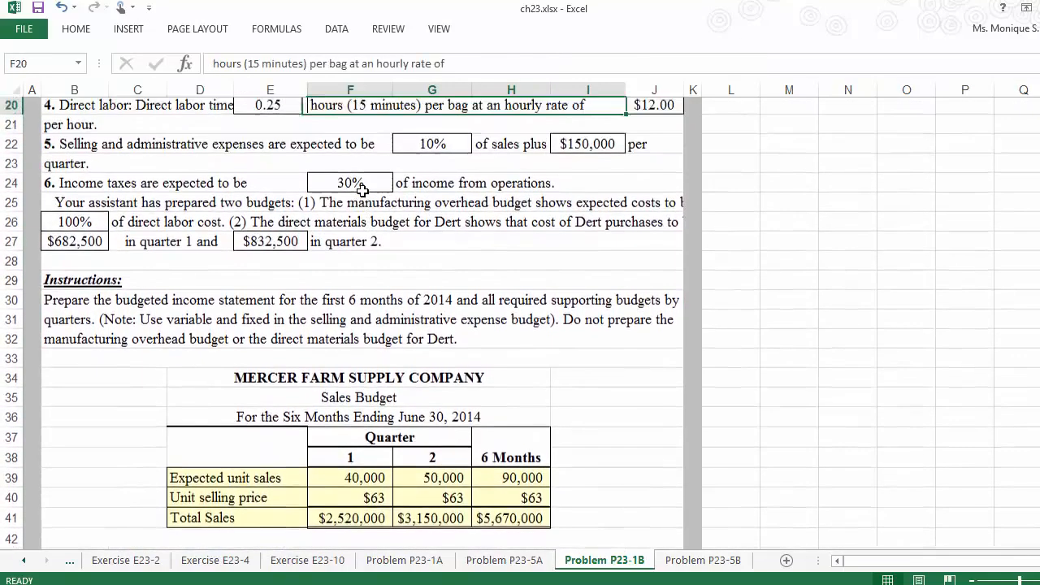
pyautogui.press('Up')
pyautogui.press('Up')
pyautogui.press('Up')
pyautogui.press('Up')
pyautogui.press('Up')
pyautogui.press('Up')
pyautogui.press('Up')
pyautogui.press('Up')
pyautogui.press('Up')
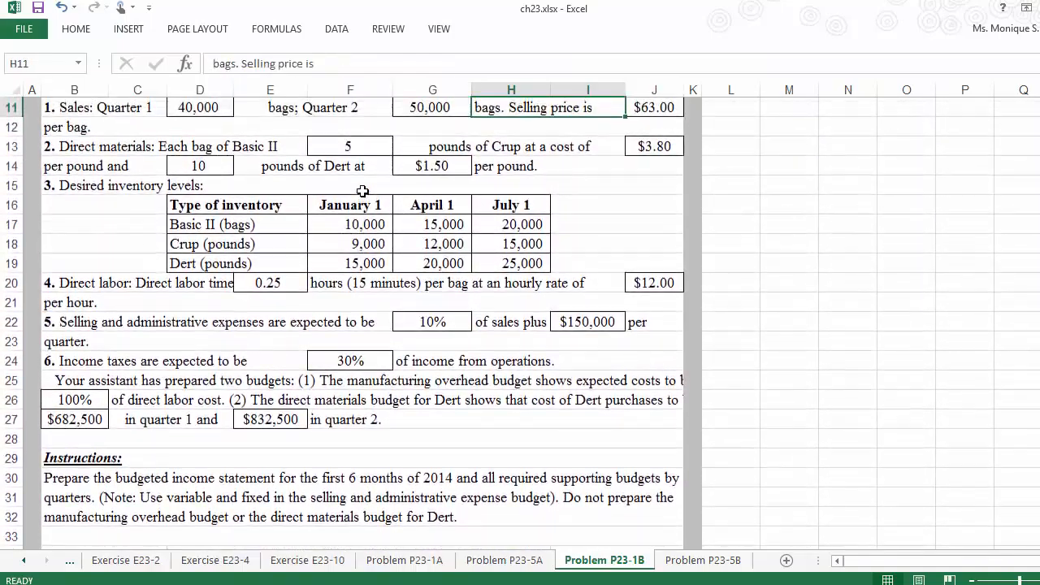
pyautogui.moveTo(94, 186); pyautogui.dragTo(186, 269)
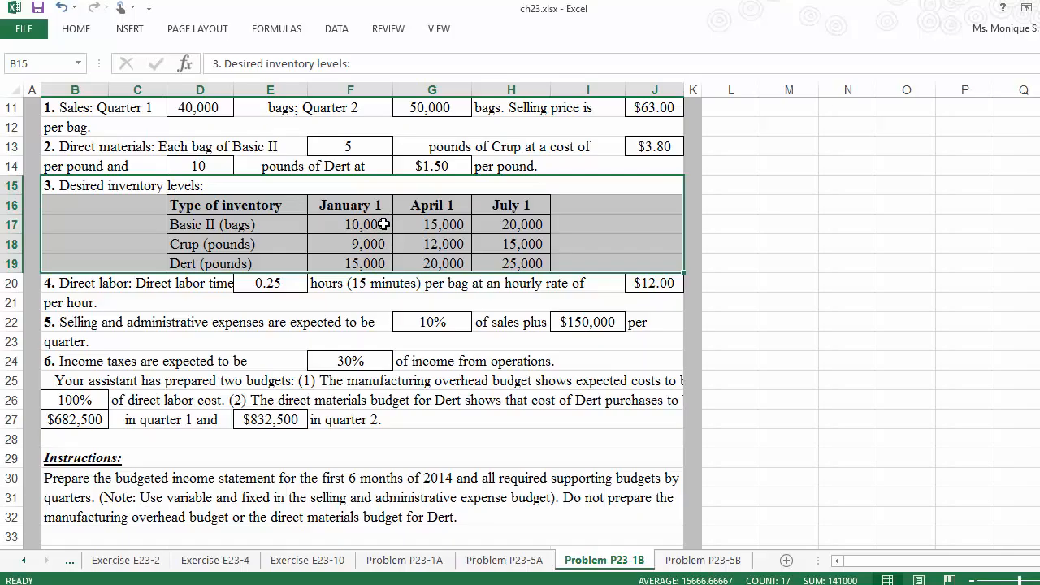
pyautogui.click(431, 224)
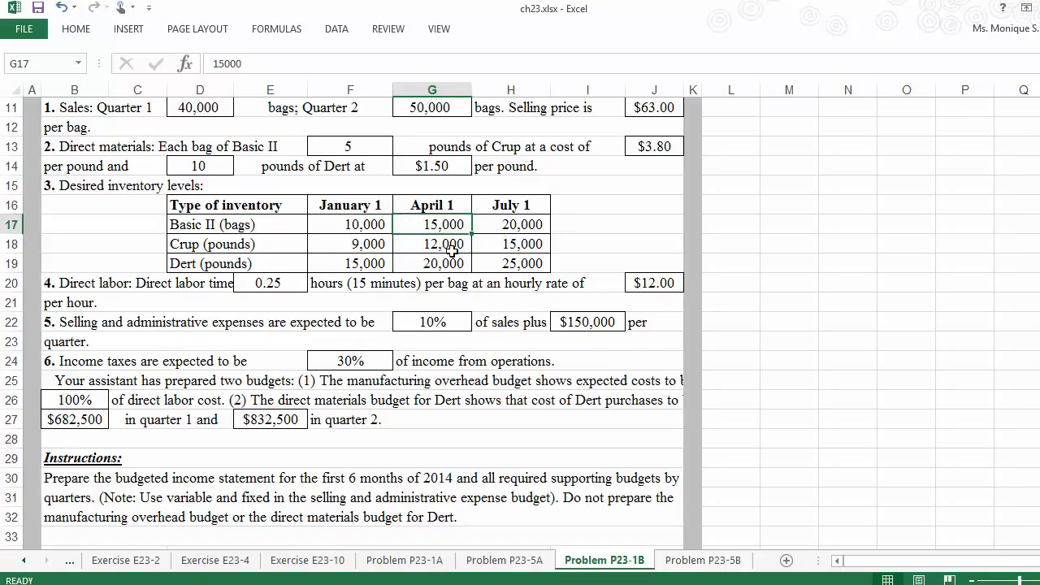
pyautogui.click(506, 224)
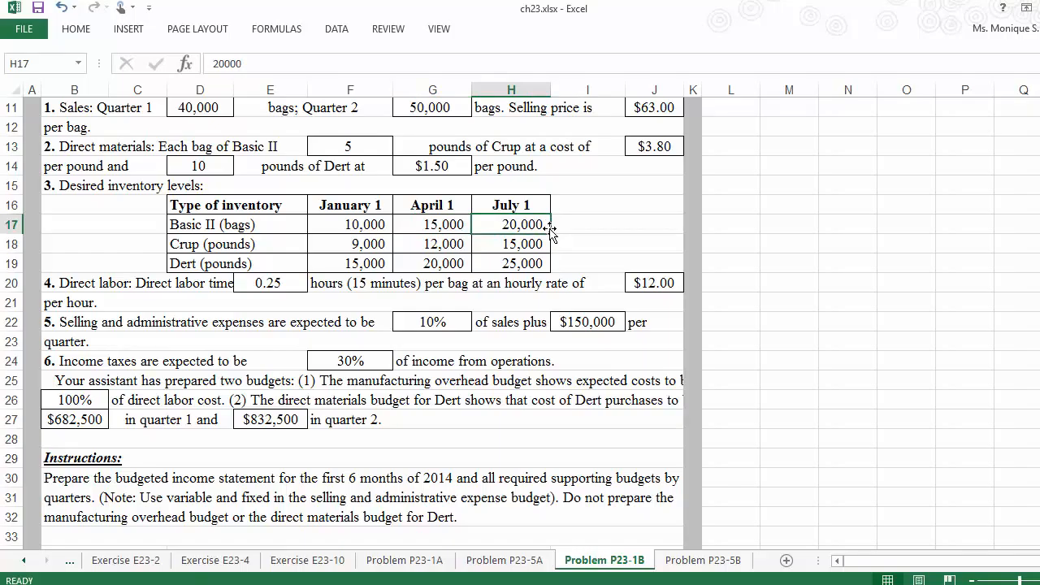
pyautogui.moveTo(253, 221); pyautogui.dragTo(514, 226)
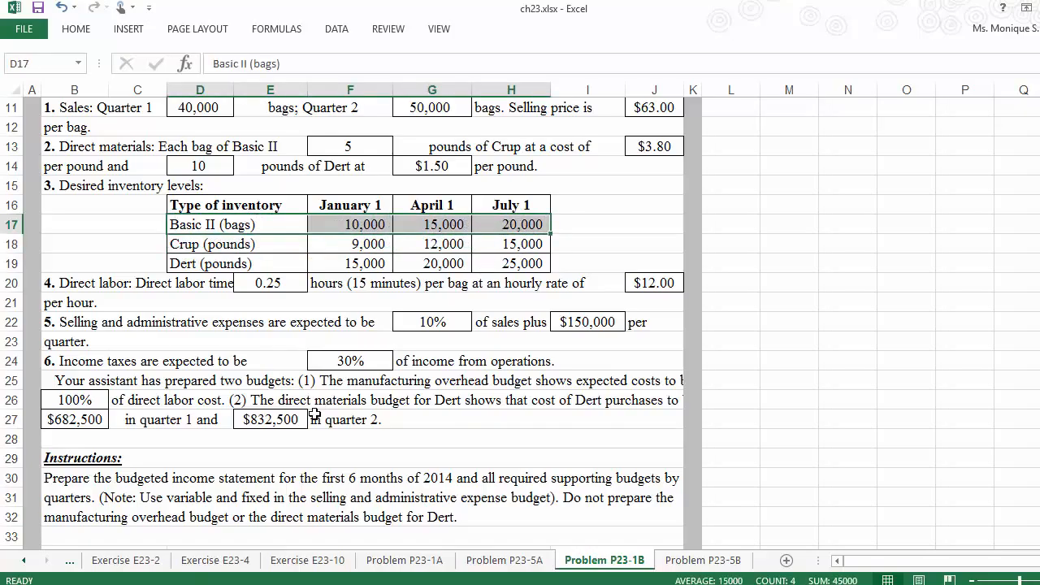
# Step: Enter "Expected unit sales" as the first row title of the Production Budget in cell C48
pyautogui.press('Down')
pyautogui.press('Down')
pyautogui.press('Down')
pyautogui.press('Down')
pyautogui.press('Down')
pyautogui.press('Down')
pyautogui.press('Down')
pyautogui.press('Down')
pyautogui.press('Down')
pyautogui.press('Down')
pyautogui.press('Down')
pyautogui.press('Down')
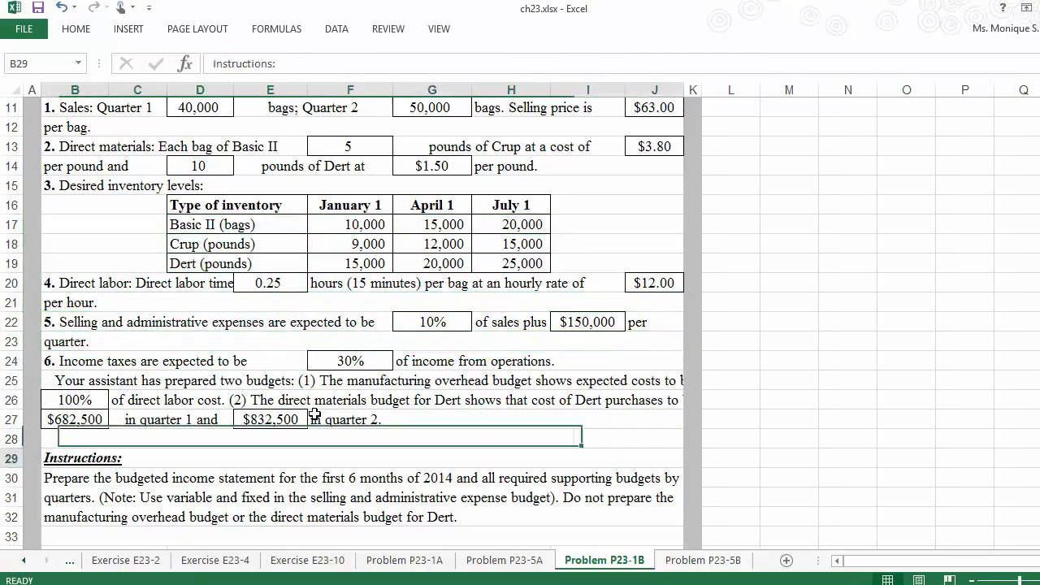
pyautogui.press('Down')
pyautogui.press('Down')
pyautogui.press('Down')
pyautogui.press('Down')
pyautogui.press('Down')
pyautogui.press('Down')
pyautogui.press('Down')
pyautogui.press('Down')
pyautogui.press('Down')
pyautogui.press('Down')
pyautogui.press('Down')
pyautogui.press('Down')
pyautogui.press('Down')
pyautogui.press('Down')
pyautogui.press('Down')
pyautogui.press('Down')
pyautogui.press('Down')
pyautogui.press('Down')
pyautogui.press('Down')
pyautogui.press('Down')
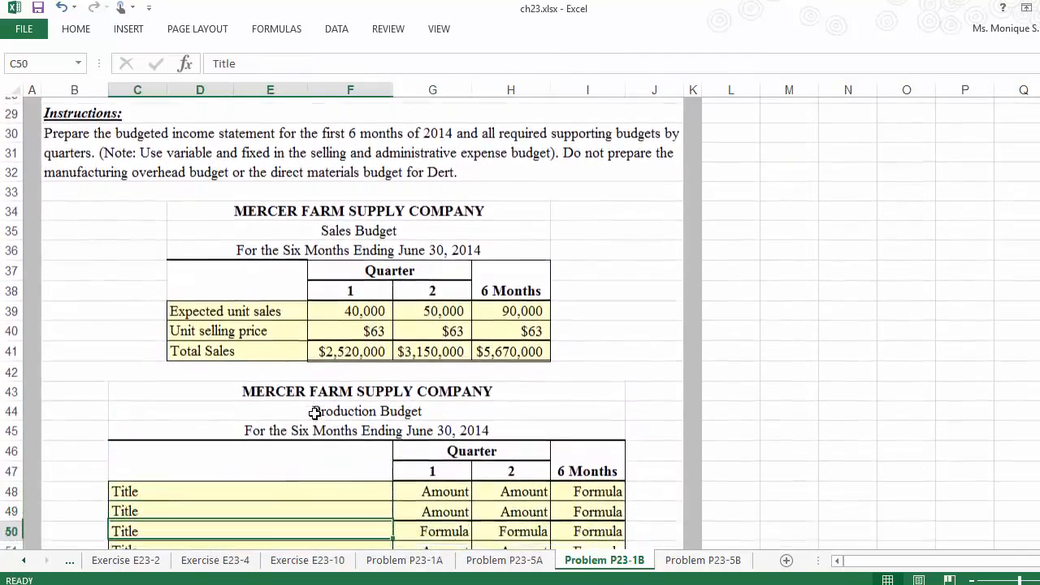
pyautogui.press('Down')
pyautogui.press('Down')
pyautogui.press('Down')
pyautogui.press('Down')
pyautogui.press('Down')
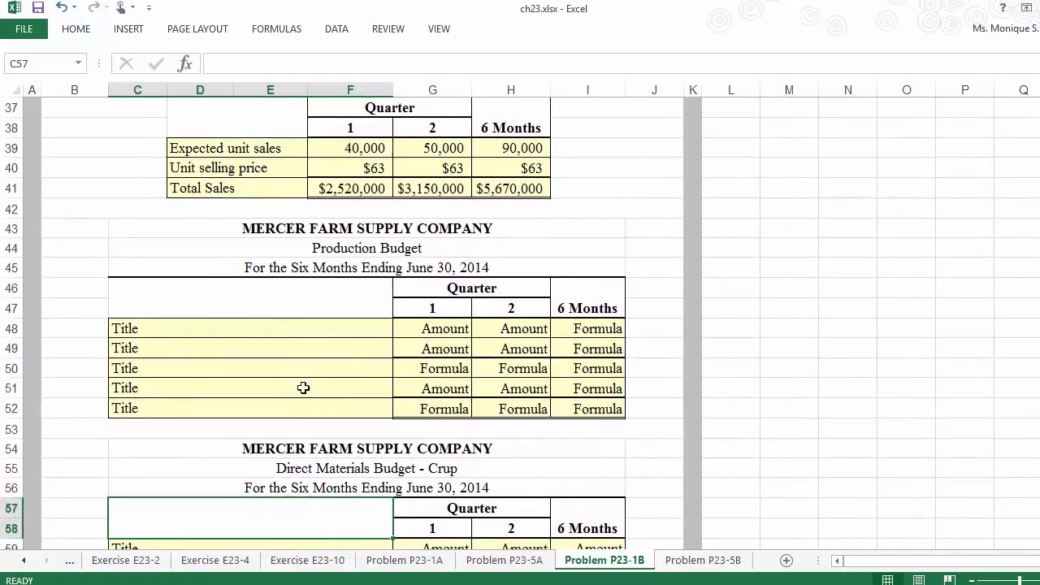
pyautogui.click(293, 340)
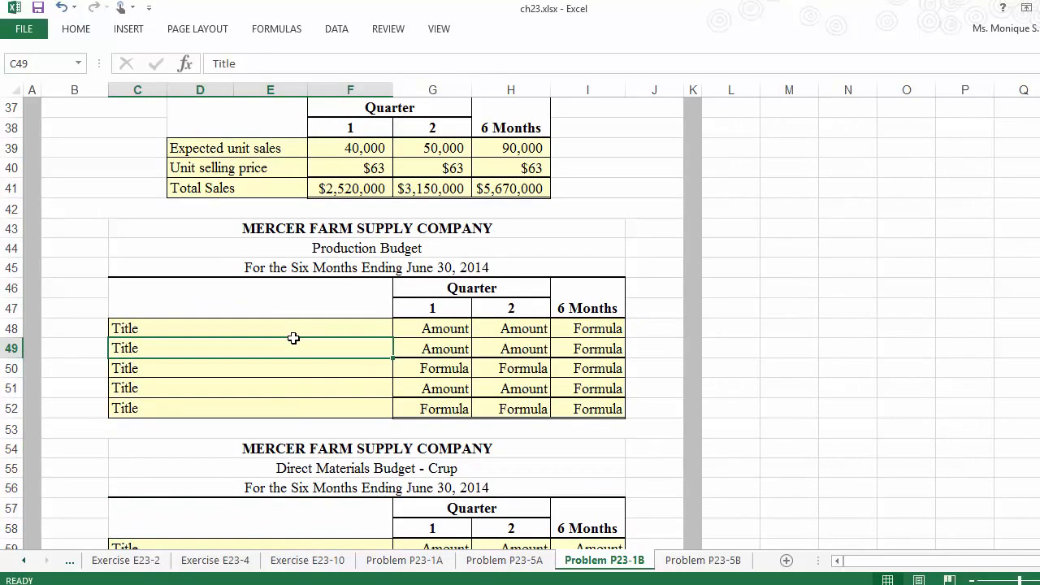
pyautogui.write('E')
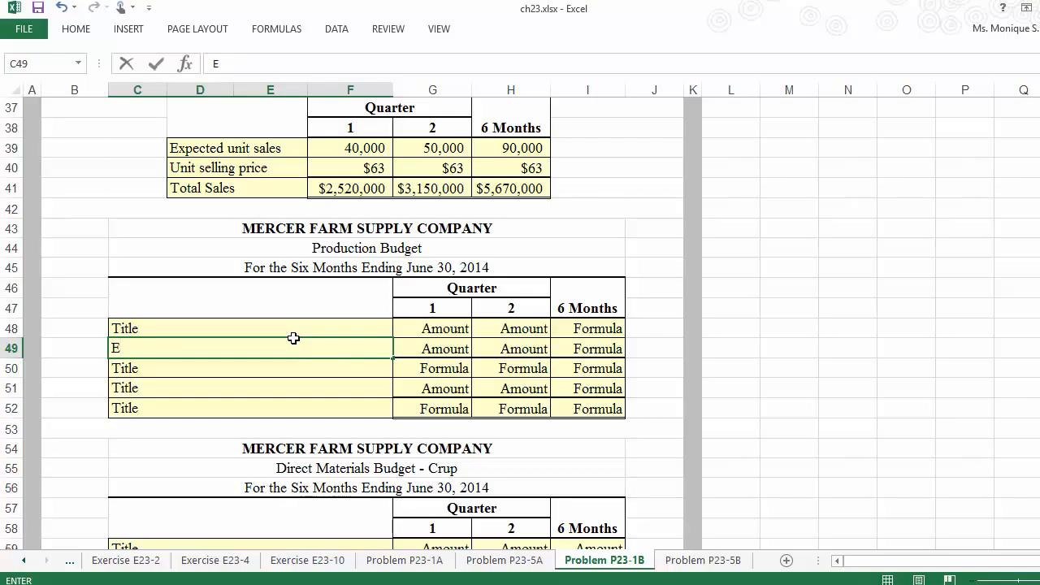
pyautogui.press('Escape')
pyautogui.press('Up')
pyautogui.write('Ex')
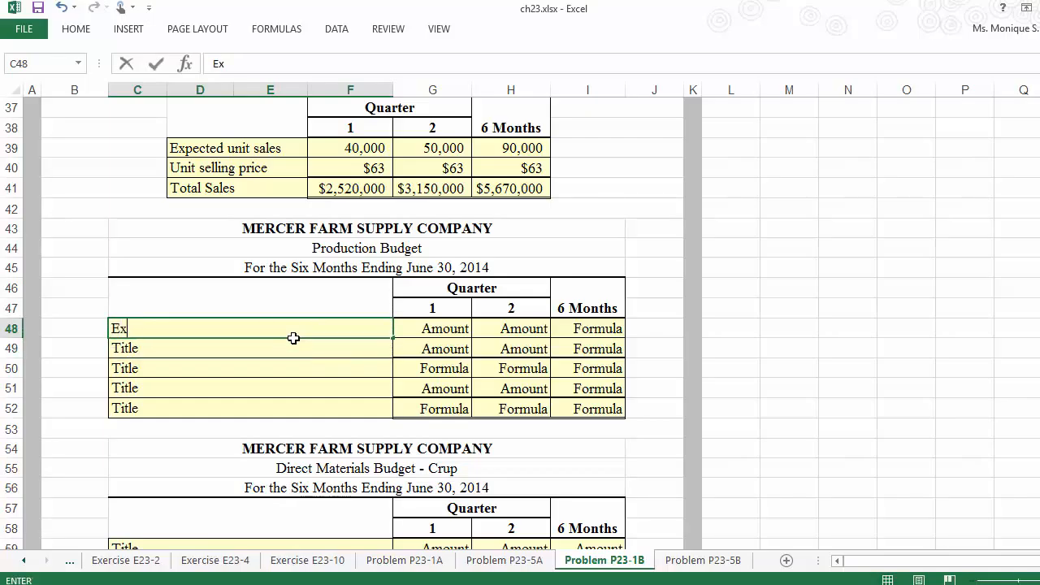
pyautogui.write('pected ')
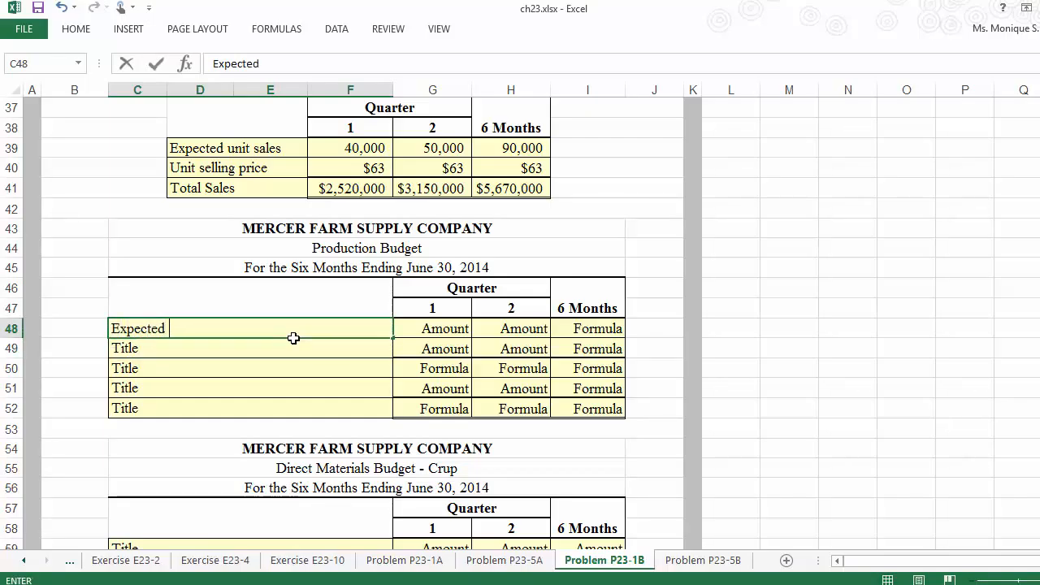
pyautogui.write('unit sales')
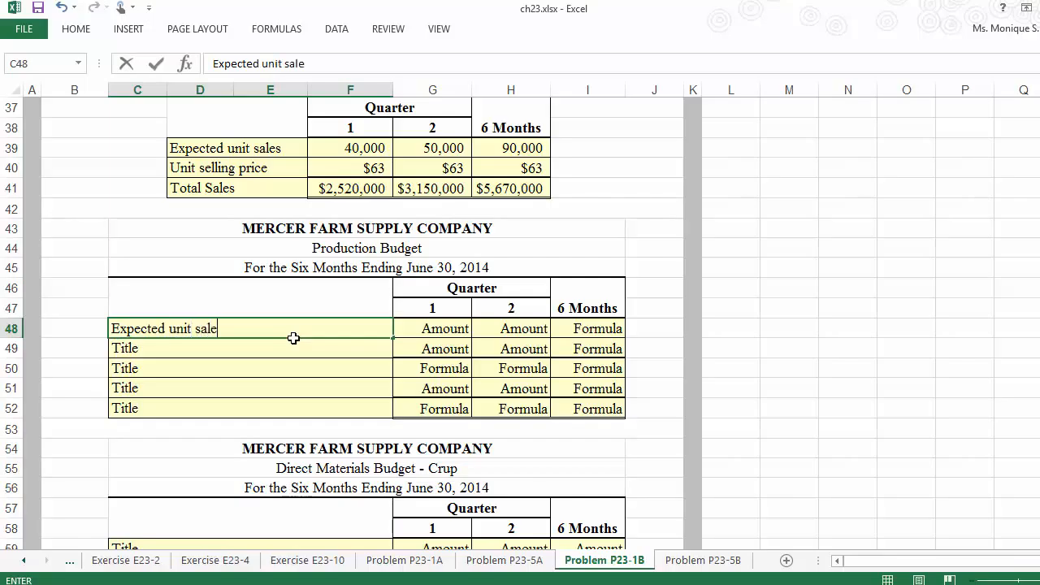
# Step: Link the Production Budget's Quarter 1 expected unit sales in cell G48 to the Sales Budget's Quarter 1 unit sales in F39
pyautogui.click(414, 325)
pyautogui.write('+')
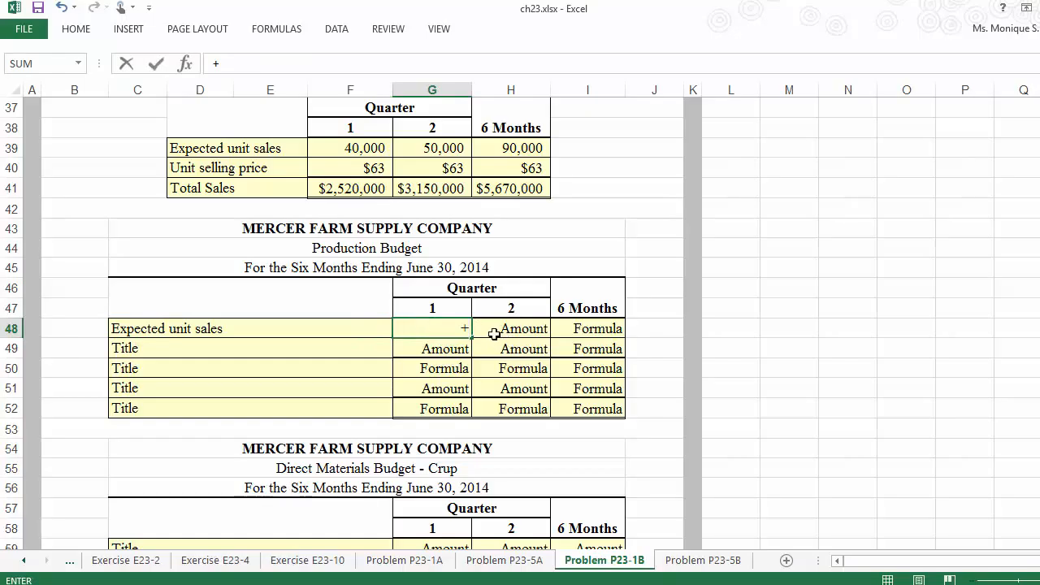
pyautogui.click(367, 146)
pyautogui.press('Return')
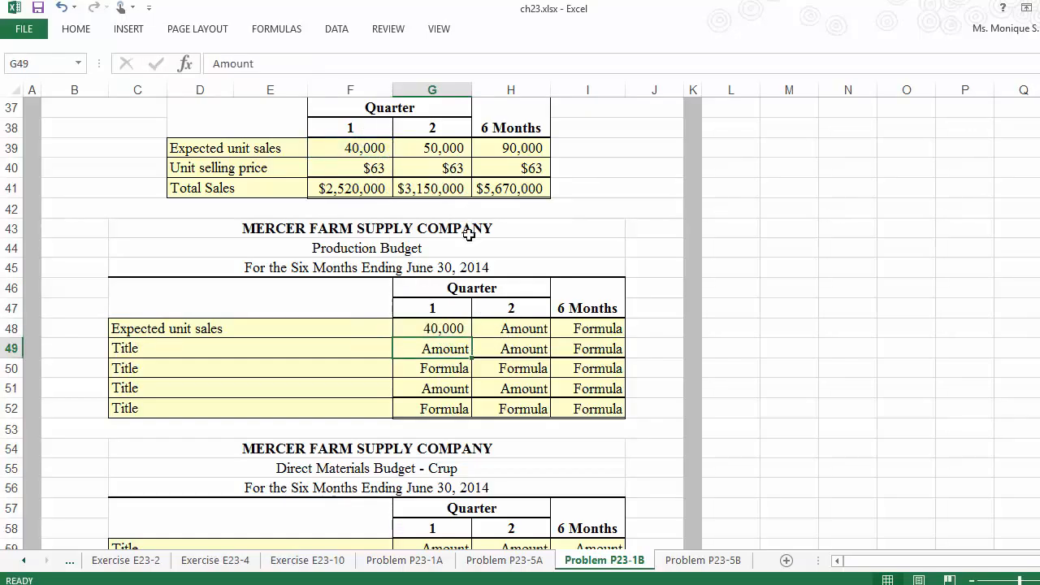
# Step: Link the Production Budget's Quarter 2 expected unit sales in cell H48 to the Sales Budget's Quarter 2 unit sales in G39
pyautogui.click(486, 329)
pyautogui.write('+')
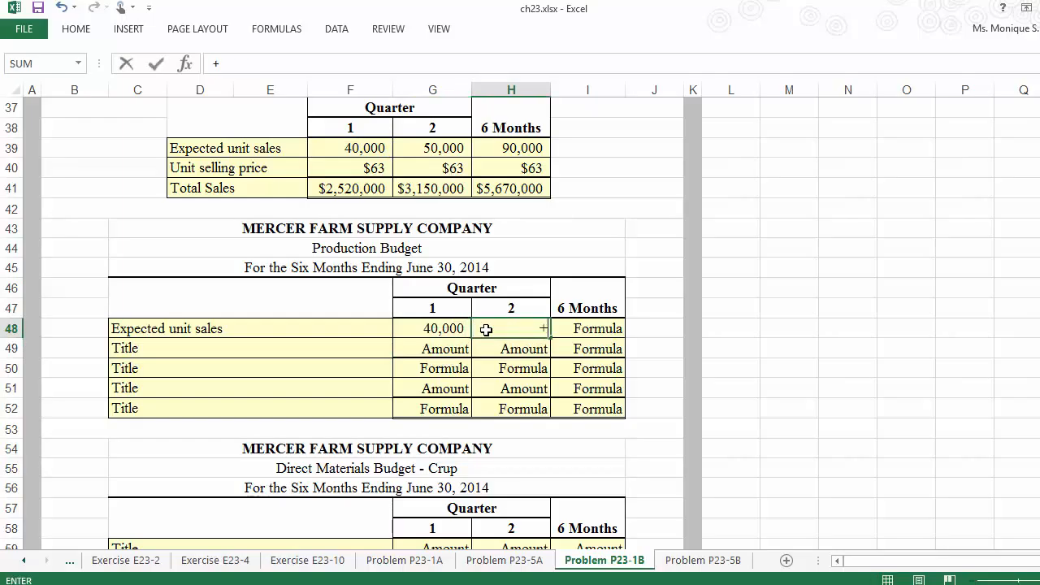
pyautogui.click(424, 155)
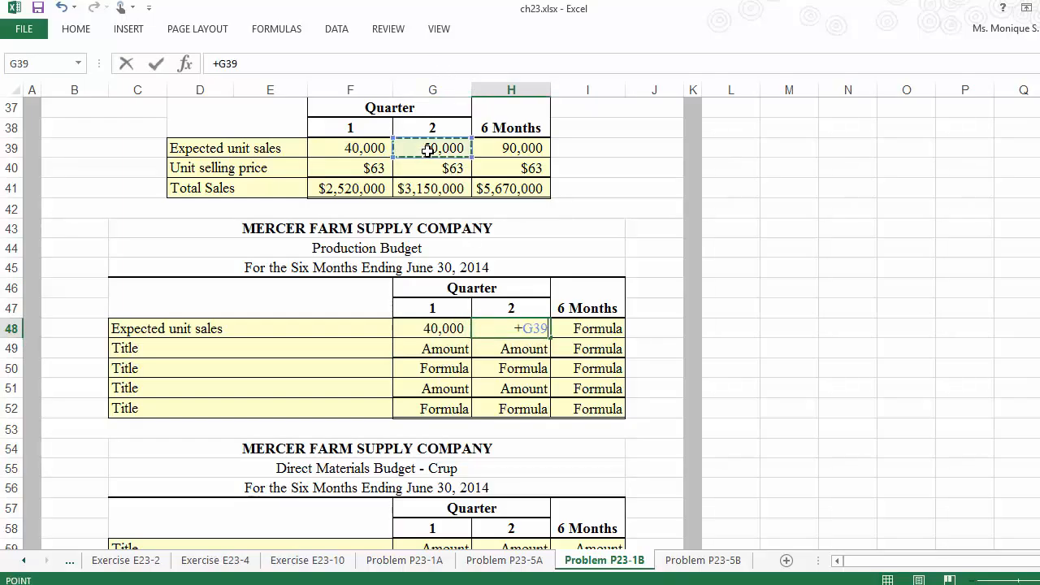
pyautogui.press('Return')
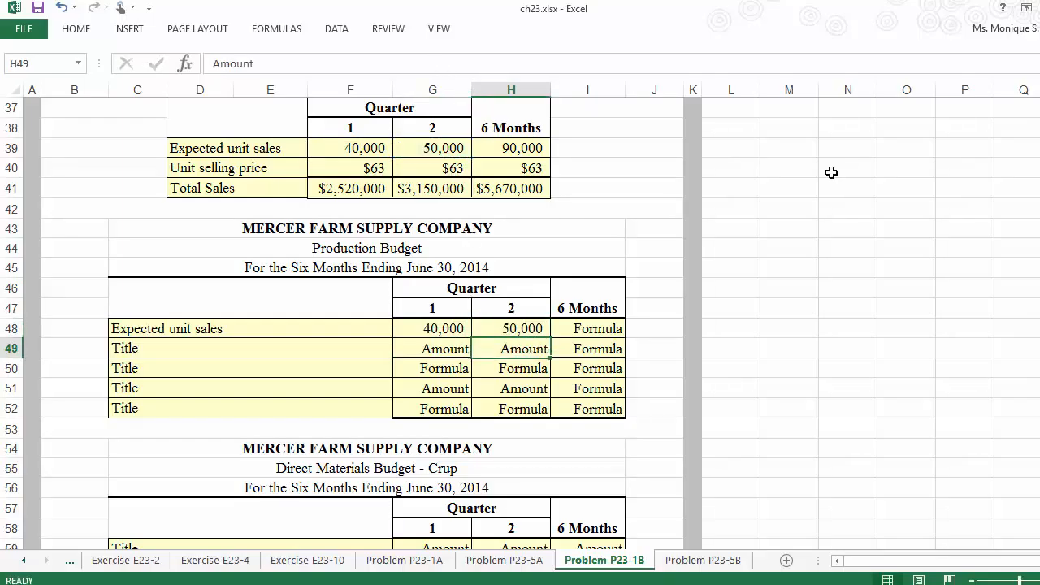
# Step: Set the 6 Months expected unit sales in cell I48 to the sum of both quarters, +H48+G48
pyautogui.press('Up')
pyautogui.press('Right')
pyautogui.write('+')
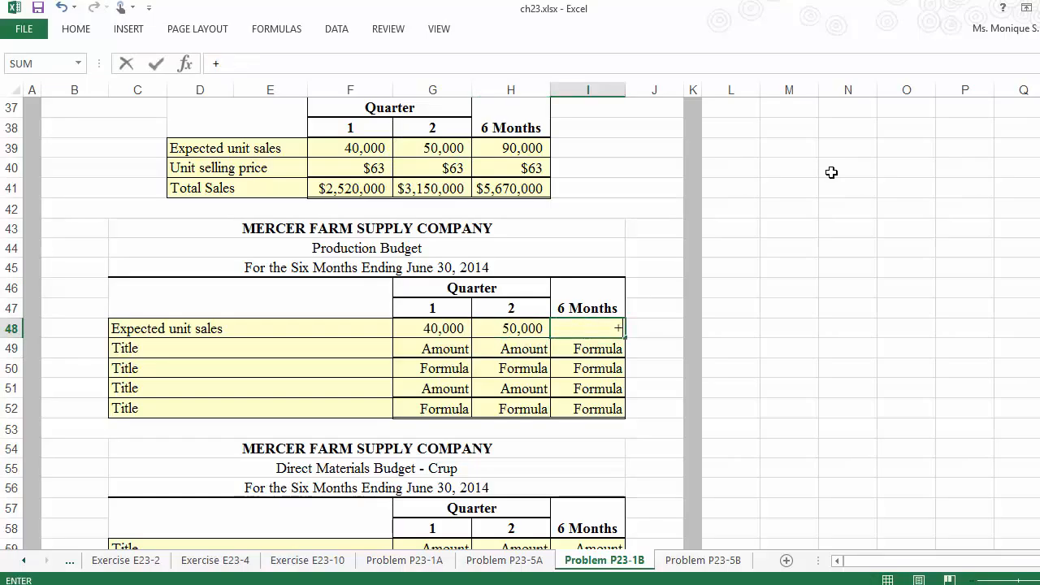
pyautogui.press('Left')
pyautogui.write('+')
pyautogui.press('Left')
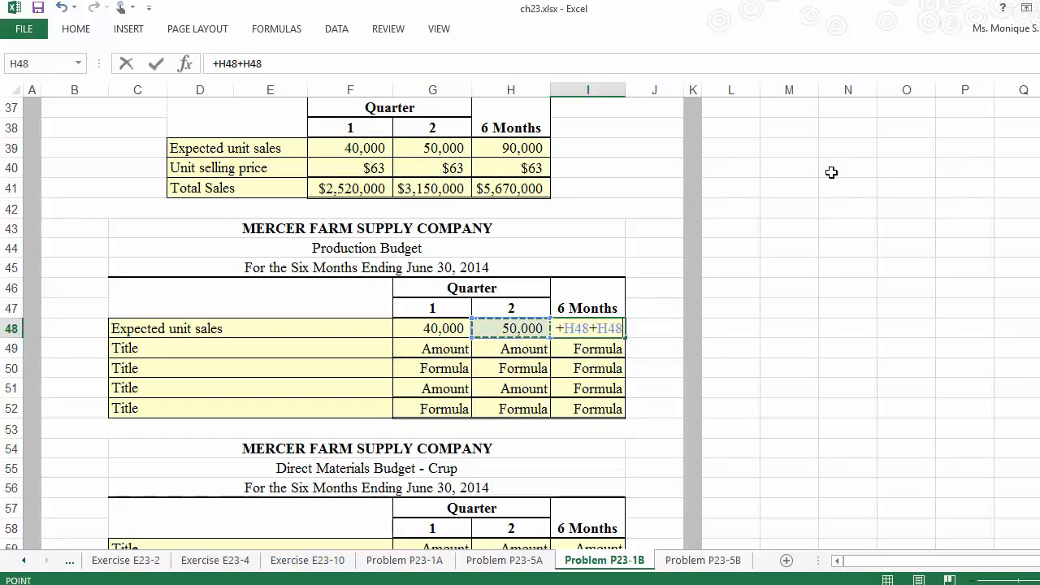
pyautogui.press('Left')
pyautogui.press('Return')
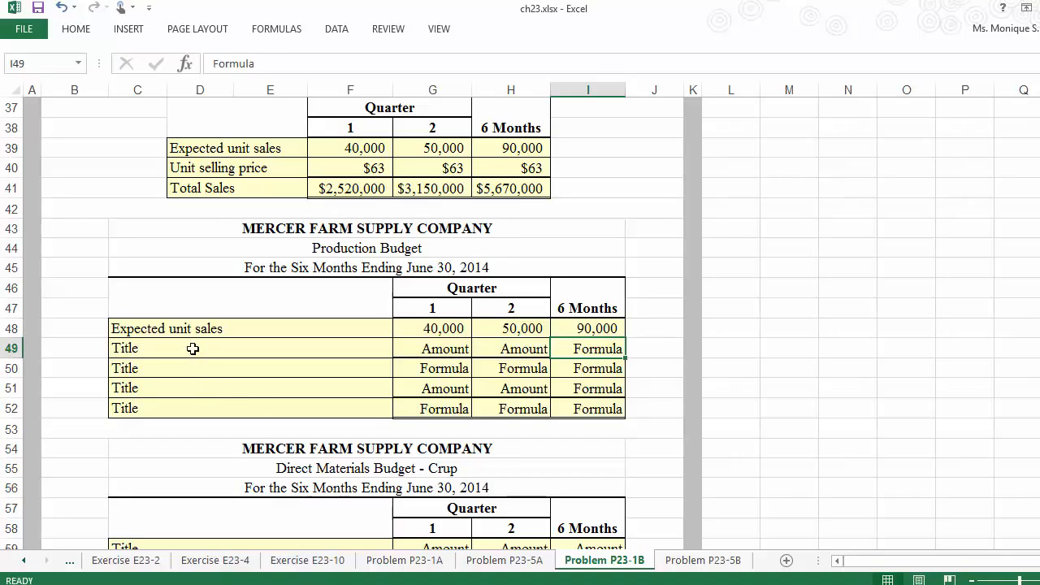
pyautogui.write('Add:')
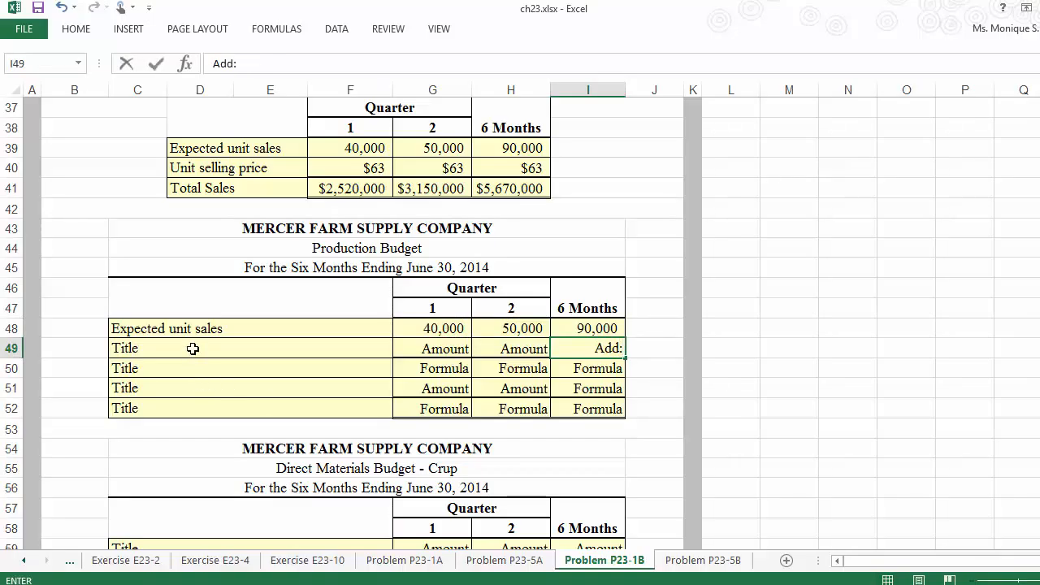
pyautogui.write(' Desi')
pyautogui.doubleClick(192, 349)
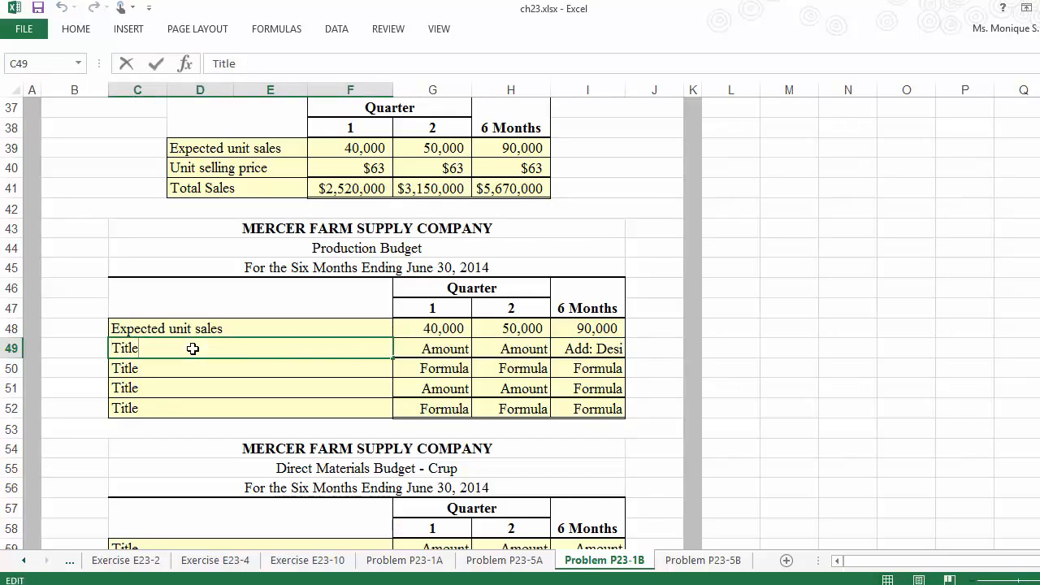
pyautogui.click(576, 355)
pyautogui.hotkey('ctrl', 'z')
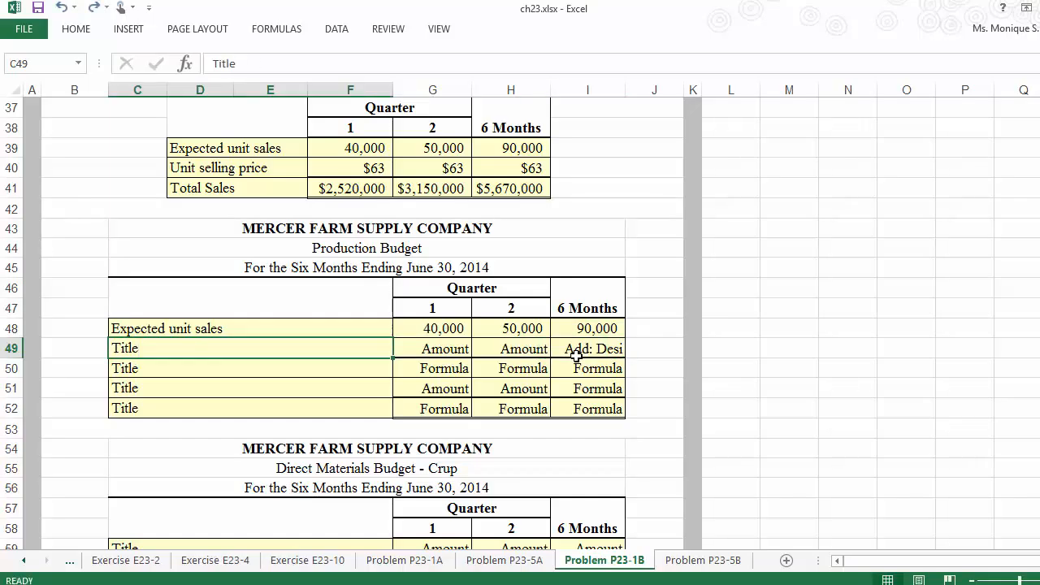
pyautogui.hotkey('ctrl', 'z')
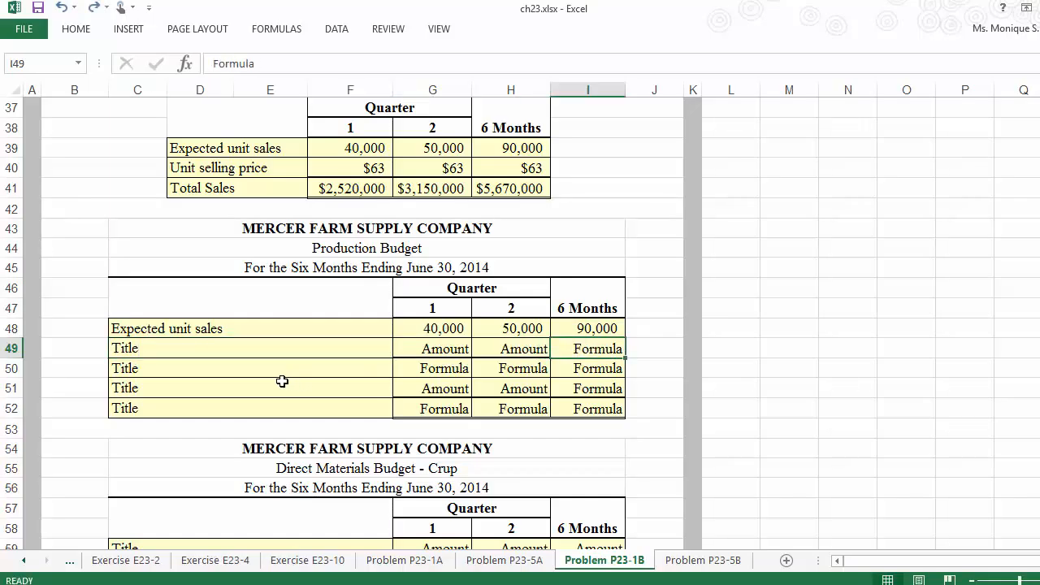
# Step: Enter "Add: Desired ending finsihed goods unit" as the second row title of the Production Budget in cell C49
pyautogui.click(255, 347)
pyautogui.write('Add: De')
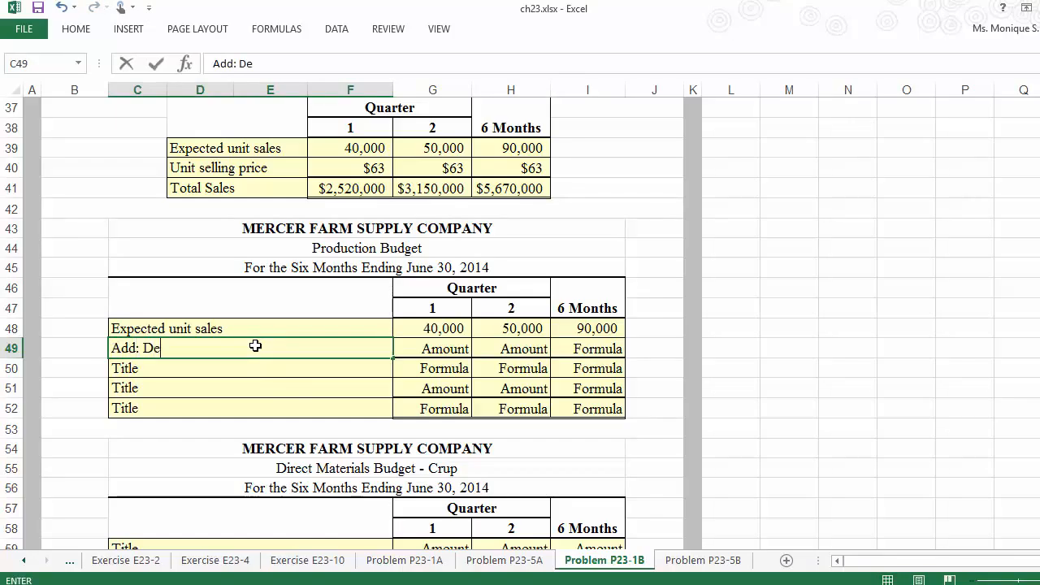
pyautogui.write('sired end')
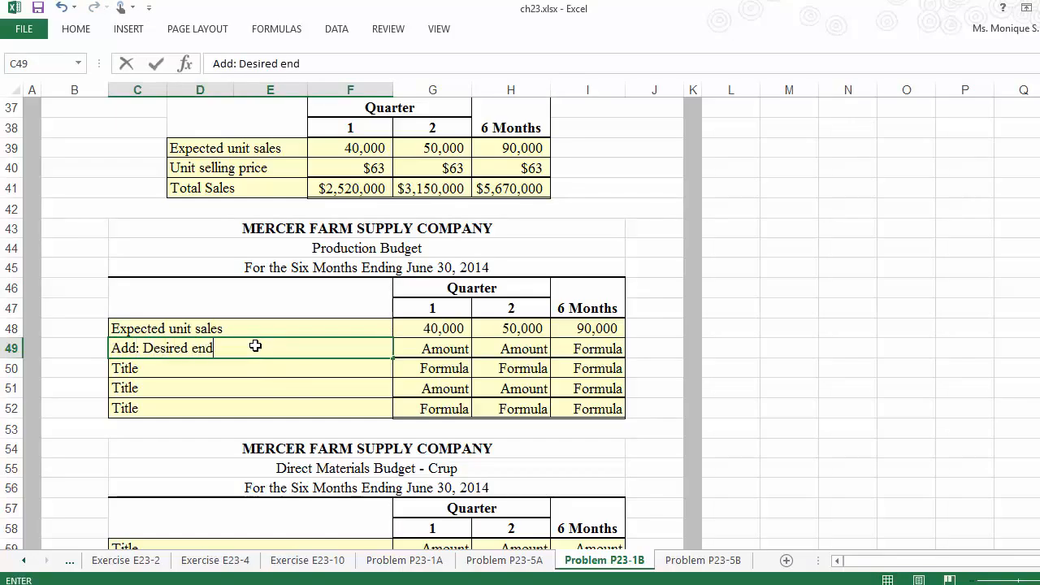
pyautogui.write('ing finsi')
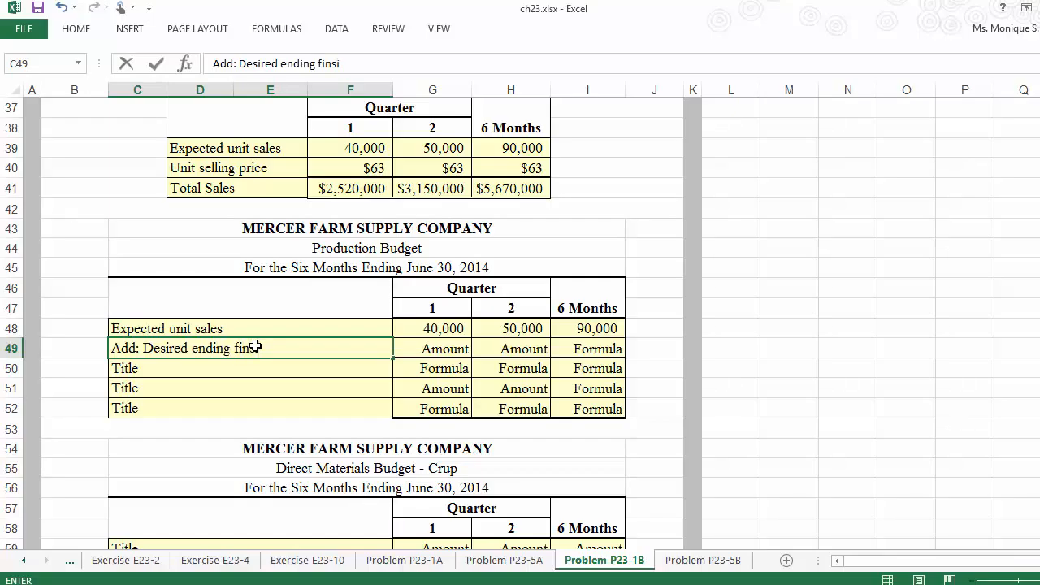
pyautogui.write('hed good')
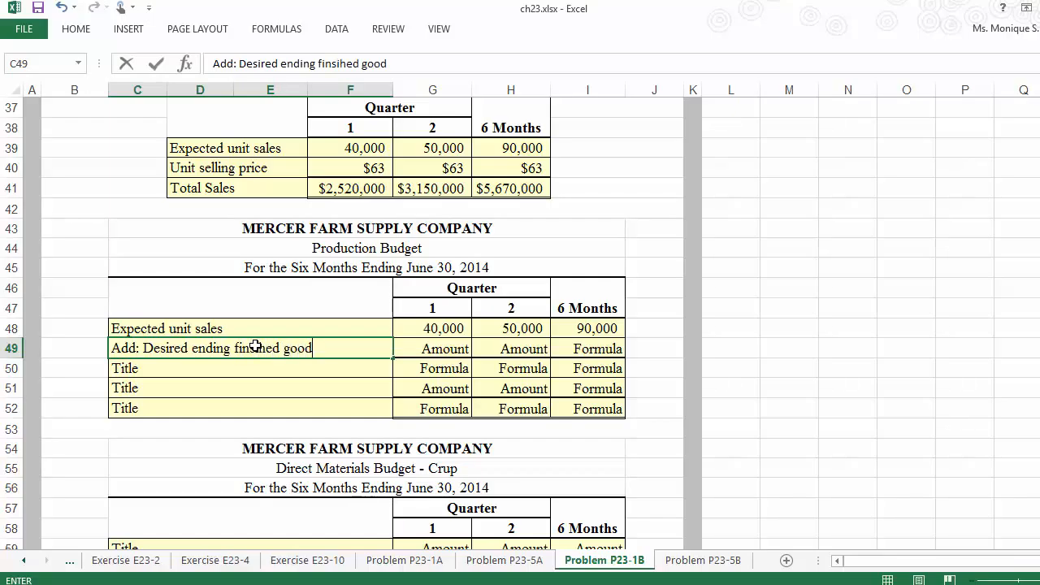
pyautogui.write('s unit')
pyautogui.press('Tab')
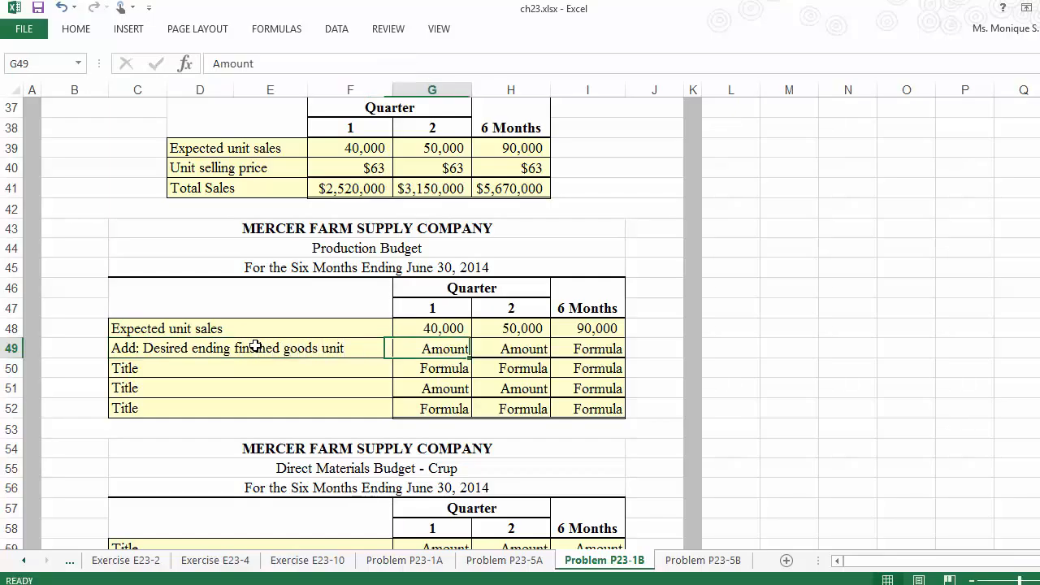
# Step: Link the Quarter 1 desired ending finished goods in cell G49 to the April 1 Basic II bags in G17
pyautogui.write('+')
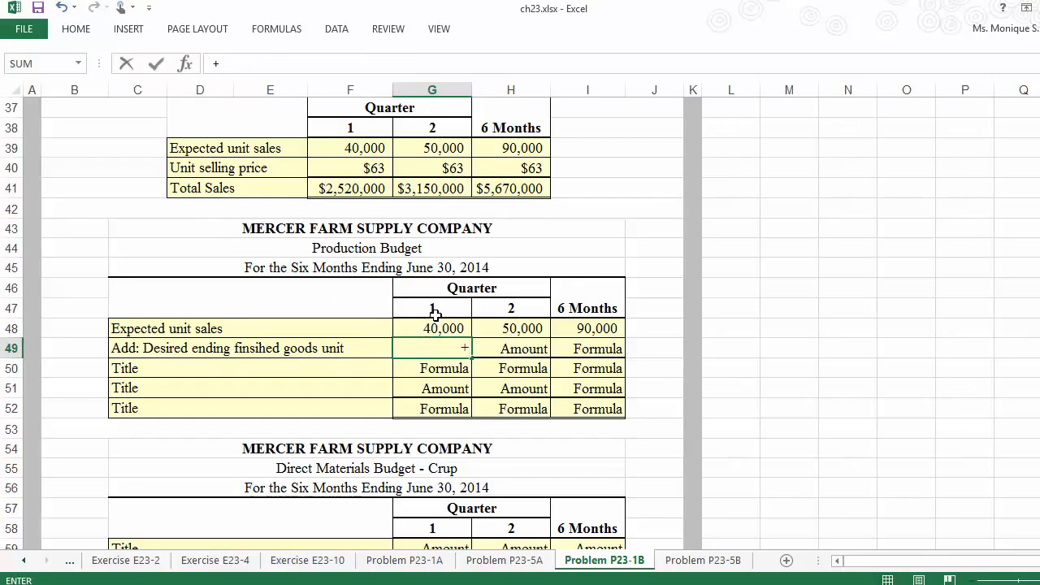
pyautogui.press('Up')
pyautogui.press('Up')
pyautogui.press('Up')
pyautogui.press('Up')
pyautogui.press('Up')
pyautogui.press('Up')
pyautogui.press('Up')
pyautogui.press('Up')
pyautogui.press('Up')
pyautogui.press('Up')
pyautogui.press('Up')
pyautogui.press('Up')
pyautogui.press('Up')
pyautogui.press('Up')
pyautogui.press('Up')
pyautogui.press('Up')
pyautogui.press('Up')
pyautogui.press('Up')
pyautogui.press('Up')
pyautogui.press('Up')
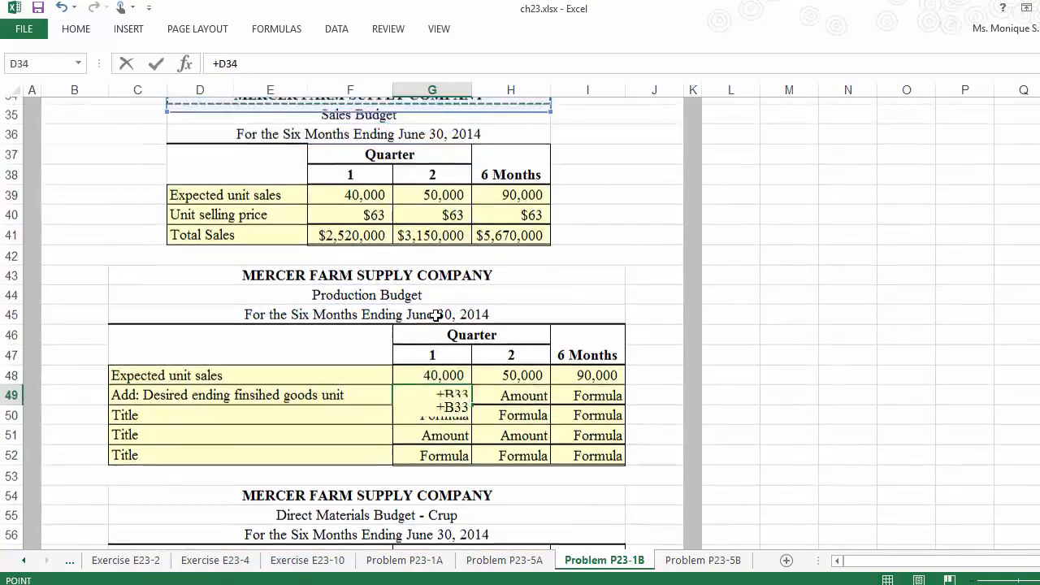
pyautogui.press('Up')
pyautogui.press('Up')
pyautogui.press('Up')
pyautogui.press('Up')
pyautogui.press('Up')
pyautogui.press('Up')
pyautogui.press('Up')
pyautogui.press('Up')
pyautogui.press('Up')
pyautogui.press('Up')
pyautogui.press('Up')
pyautogui.press('Up')
pyautogui.press('Up')
pyautogui.press('Up')
pyautogui.press('Up')
pyautogui.press('Up')
pyautogui.press('Up')
pyautogui.press('Up')
pyautogui.press('Up')
pyautogui.press('Up')
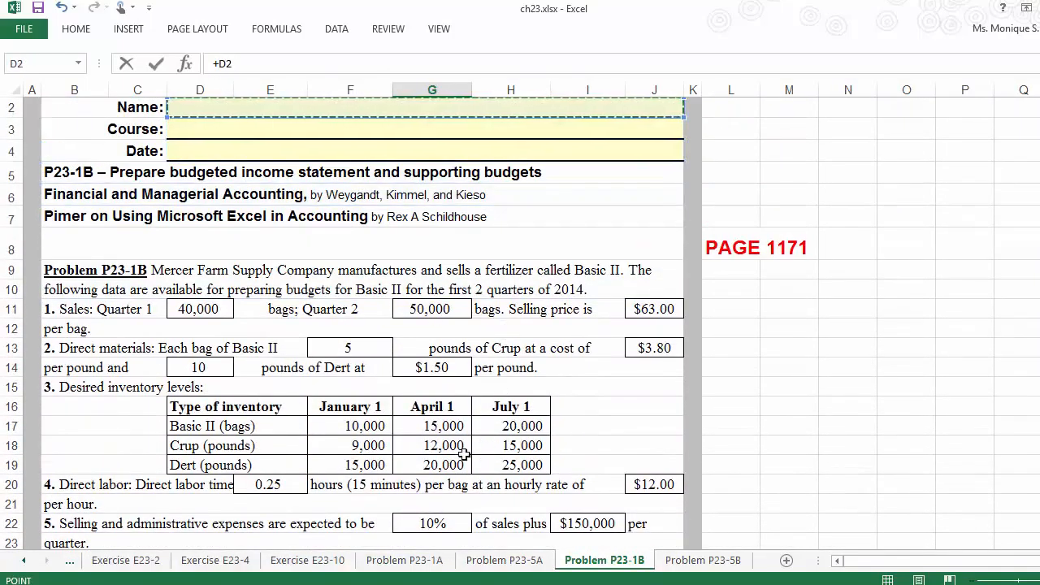
pyautogui.click(446, 423)
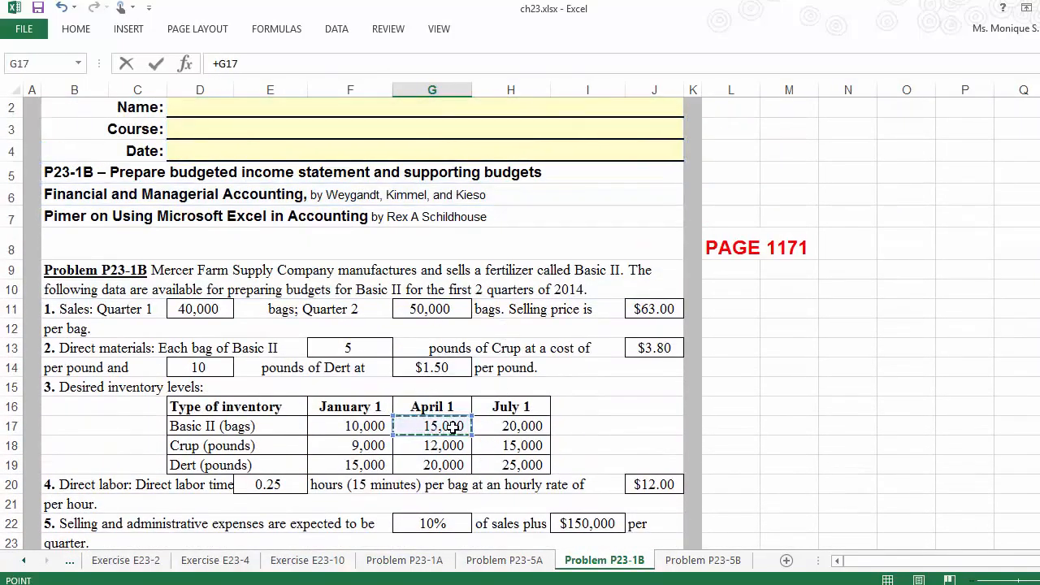
pyautogui.press('Return')
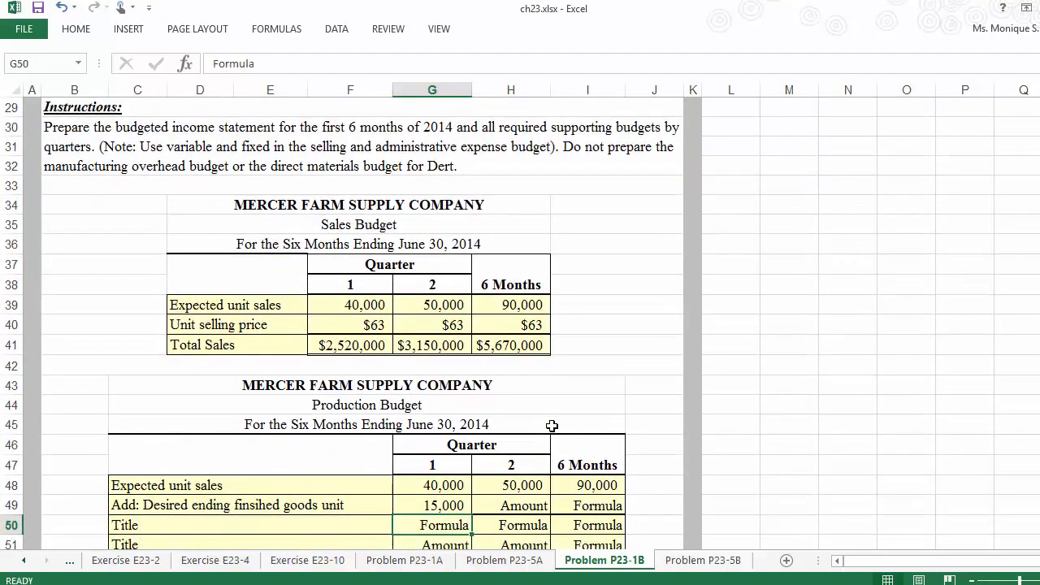
# Step: Link the Quarter 2 desired ending finished goods in cell H49 to the July 1 Basic II bags in H17
pyautogui.click(532, 505)
pyautogui.write('+')
pyautogui.press('Up')
pyautogui.press('Up')
pyautogui.press('Up')
pyautogui.press('Up')
pyautogui.press('Up')
pyautogui.press('Up')
pyautogui.press('Up')
pyautogui.press('Up')
pyautogui.press('Up')
pyautogui.press('Up')
pyautogui.press('Up')
pyautogui.press('Up')
pyautogui.press('Up')
pyautogui.press('Up')
pyautogui.press('Up')
pyautogui.press('Up')
pyautogui.press('Up')
pyautogui.press('Up')
pyautogui.press('Up')
pyautogui.press('Up')
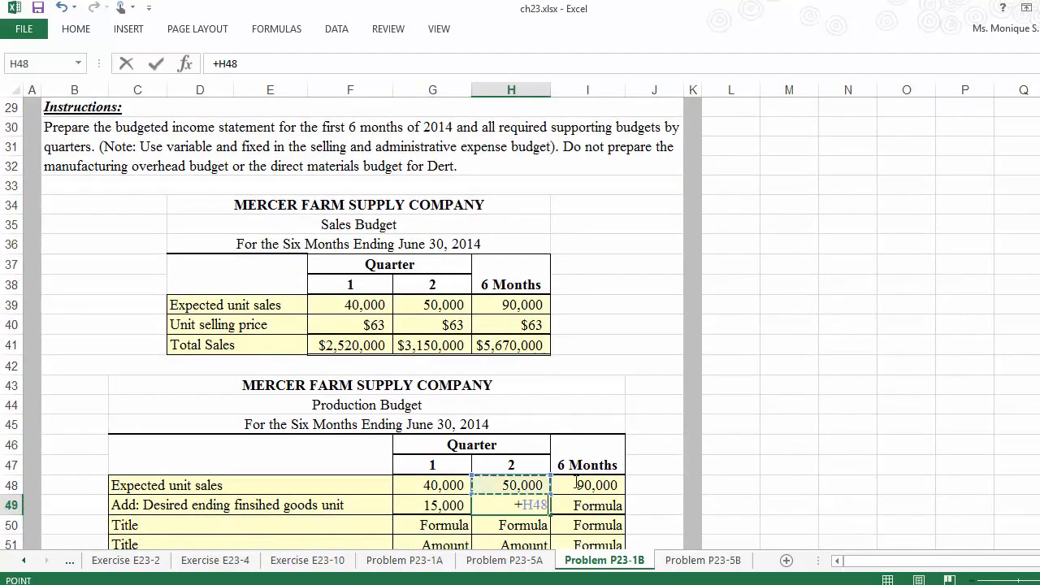
pyautogui.press('Up')
pyautogui.press('Up')
pyautogui.press('Up')
pyautogui.press('Up')
pyautogui.press('Up')
pyautogui.press('Up')
pyautogui.press('Up')
pyautogui.press('Up')
pyautogui.press('Up')
pyautogui.press('Up')
pyautogui.press('Up')
pyautogui.press('Up')
pyautogui.press('Up')
pyautogui.press('Up')
pyautogui.press('Up')
pyautogui.press('Up')
pyautogui.press('Up')
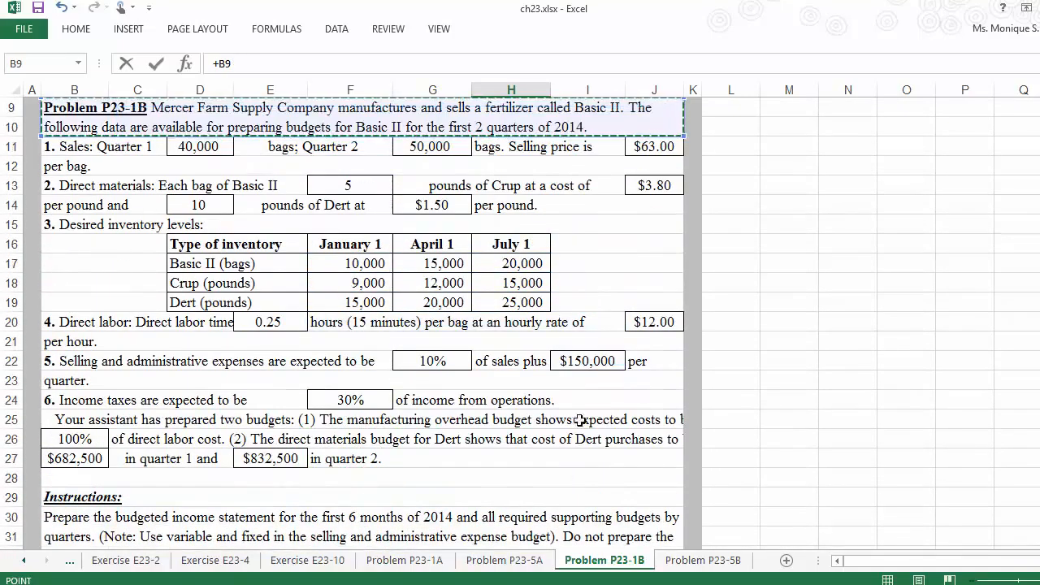
pyautogui.click(534, 269)
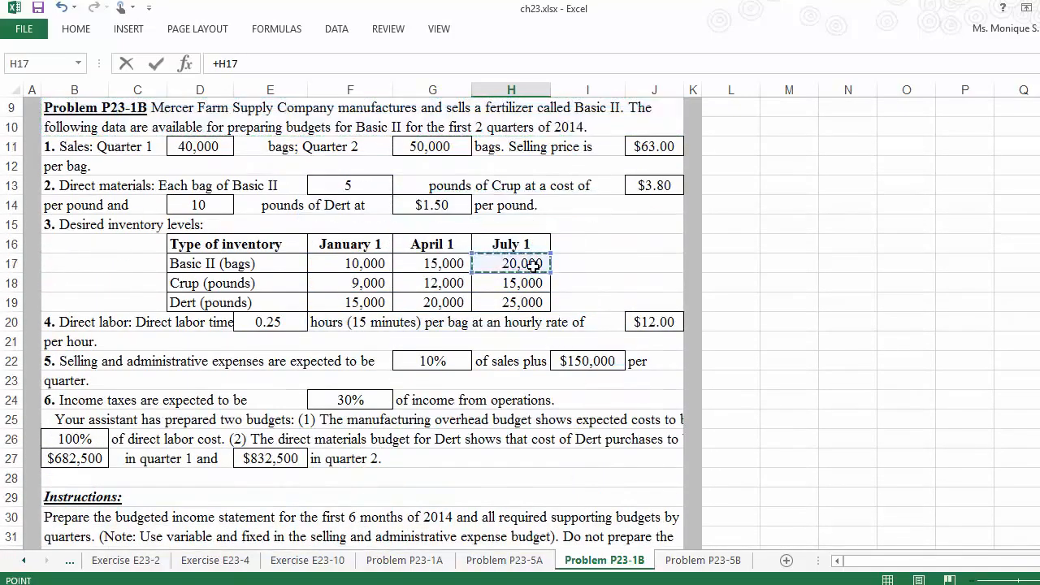
pyautogui.press('Return')
# Step: Enter "Total required units" as the third row title of the Production Budget in cell C50
pyautogui.press('Down')
pyautogui.press('Down')
pyautogui.press('Down')
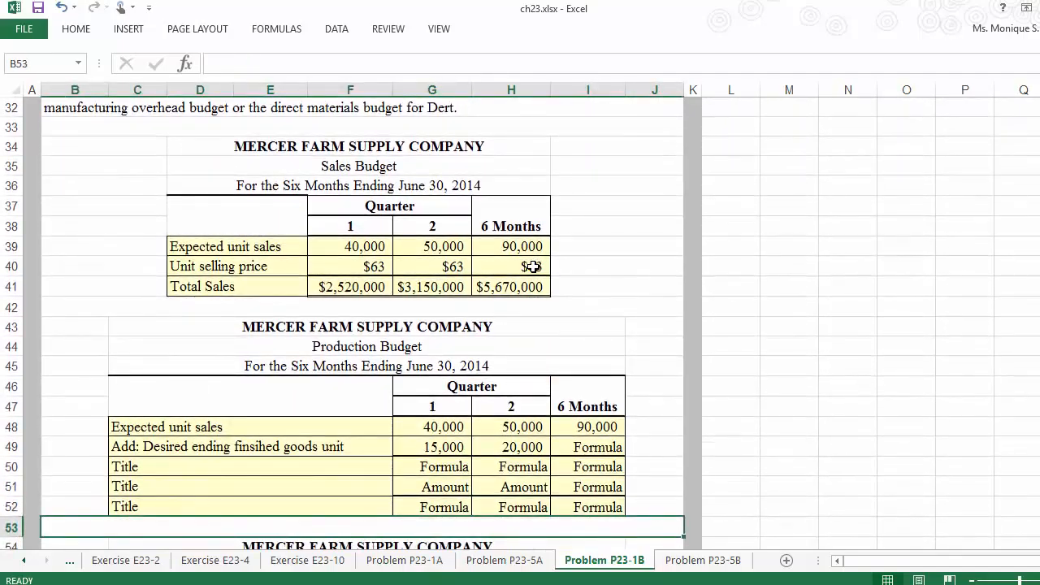
pyautogui.press('Up')
pyautogui.press('Up')
pyautogui.press('Up')
pyautogui.press('Up')
pyautogui.press('Left')
pyautogui.press('Left')
pyautogui.press('Down')
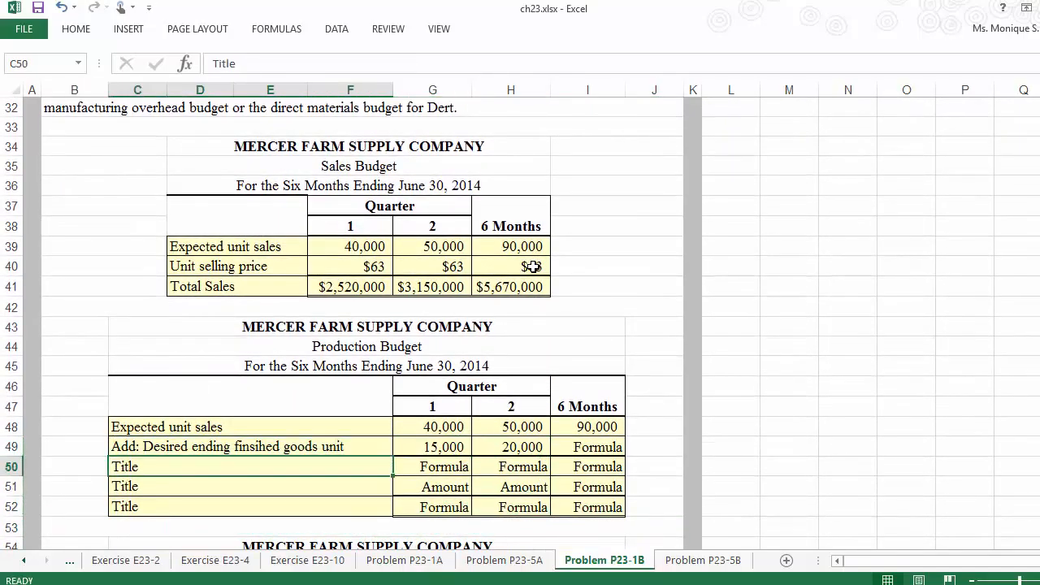
pyautogui.press('Right')
pyautogui.press('Left')
pyautogui.write('Tot')
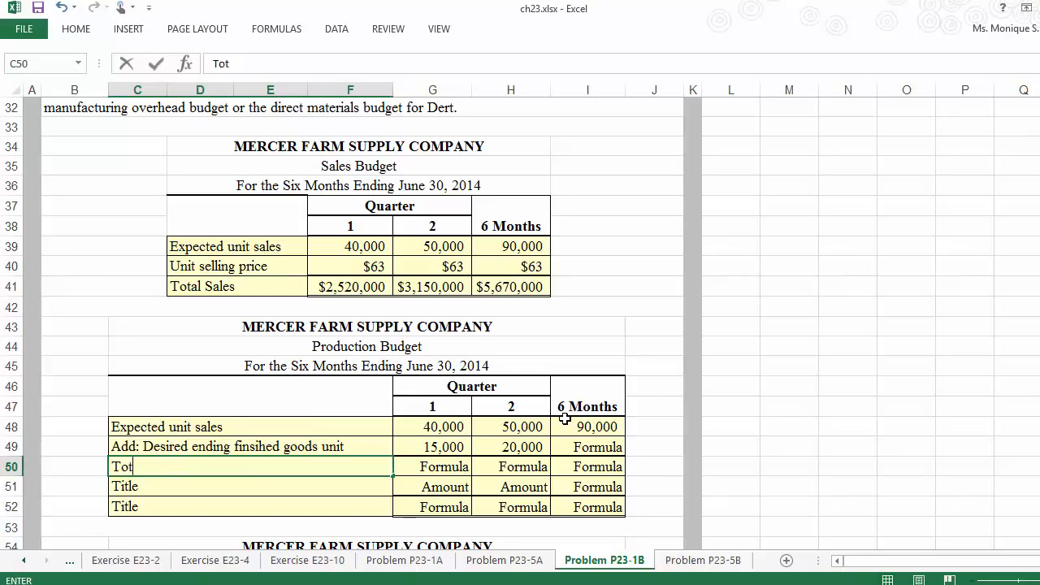
pyautogui.write('al required unit')
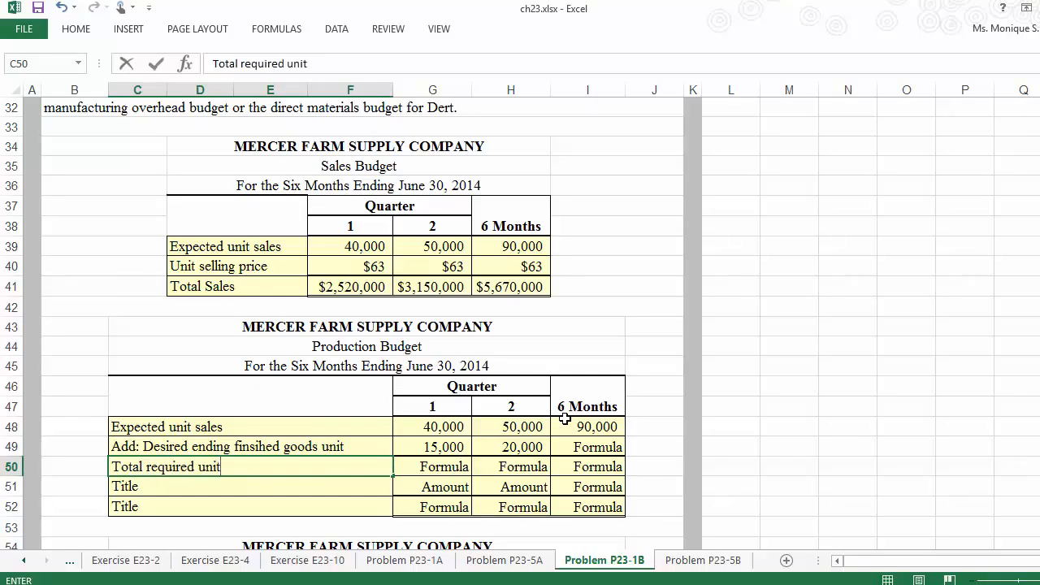
pyautogui.write('s')
pyautogui.press('Tab')
# Step: Set the Quarter 1 total required units in cell G50 to the formula +G48+G49
pyautogui.press('Tab')
pyautogui.write('+')
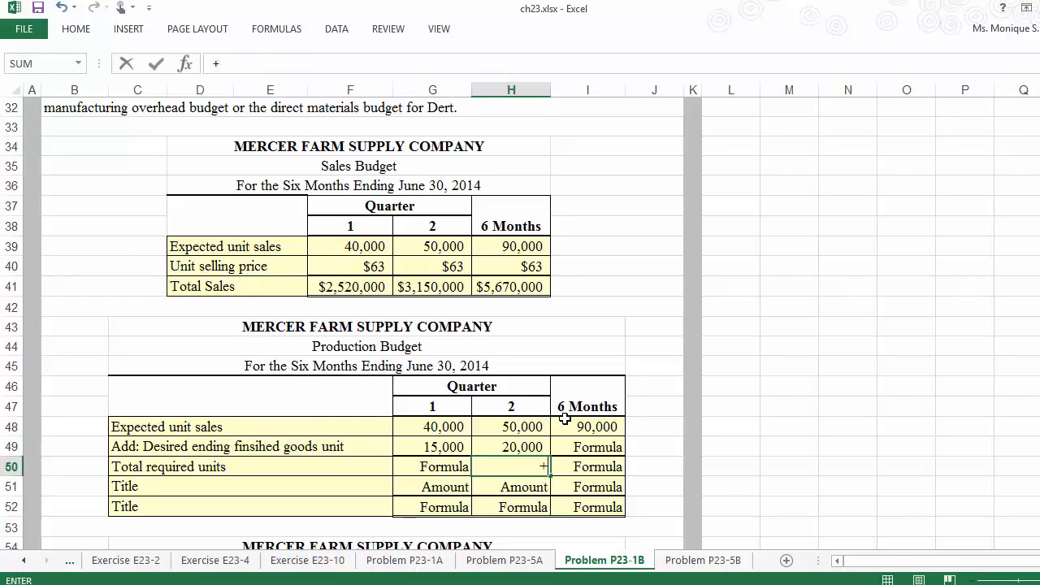
pyautogui.press('Escape')
pyautogui.press('Left')
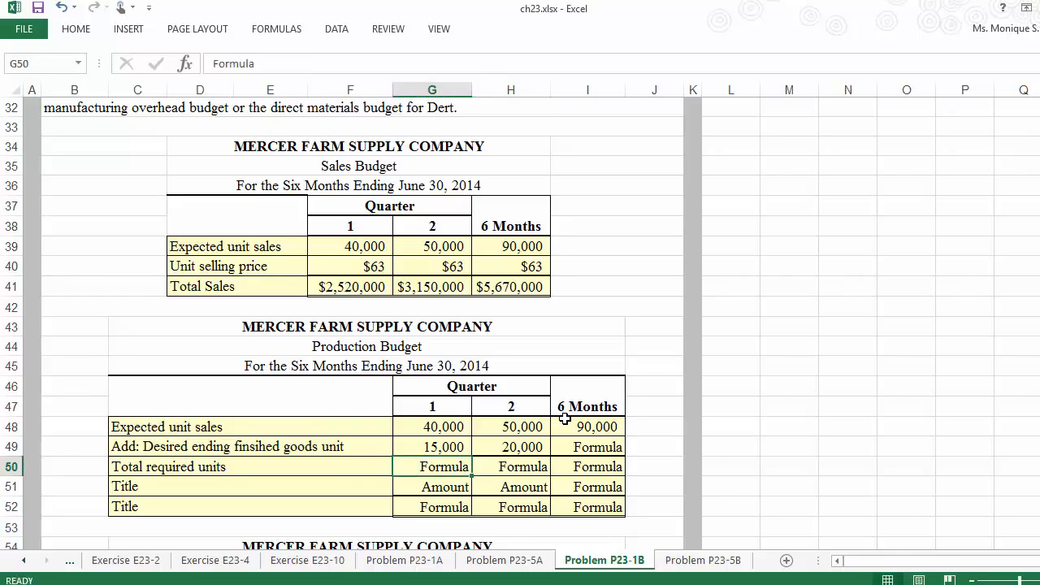
pyautogui.write('+')
pyautogui.press('Up')
pyautogui.press('Up')
pyautogui.write('+')
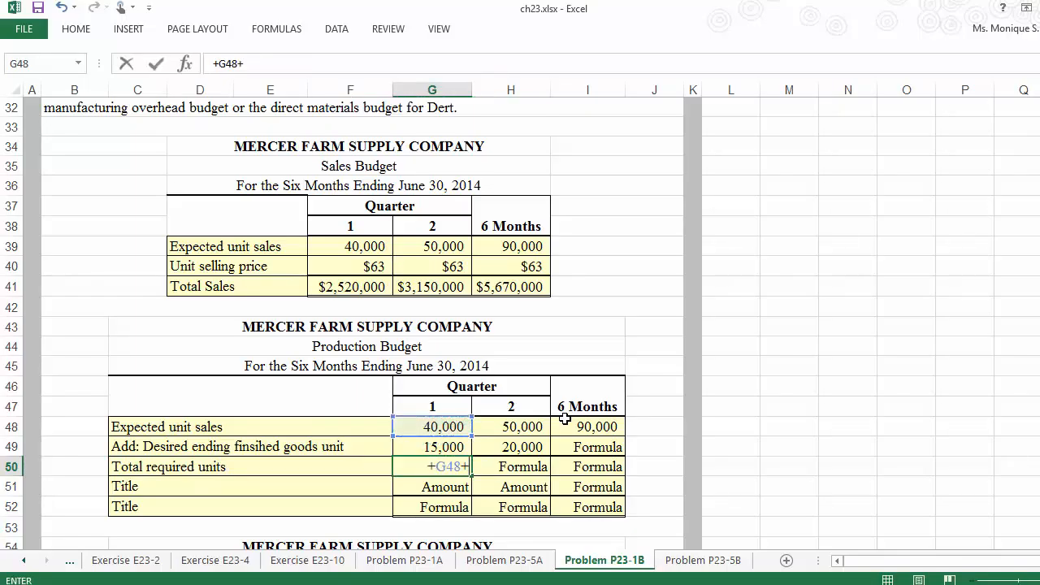
pyautogui.press('Up')
pyautogui.press('Return')
pyautogui.press('Up')
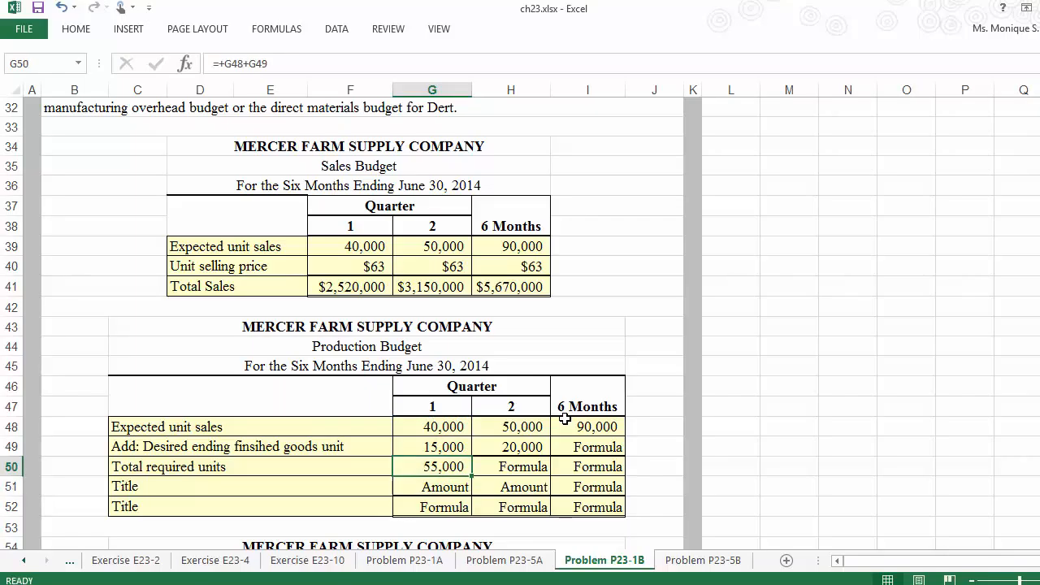
pyautogui.moveTo(470, 479)
pyautogui.mouseDown()
pyautogui.moveTo(506, 477)
pyautogui.moveTo(465, 478)
pyautogui.mouseUp()
pyautogui.click(464, 477)
pyautogui.doubleClick(474, 480)
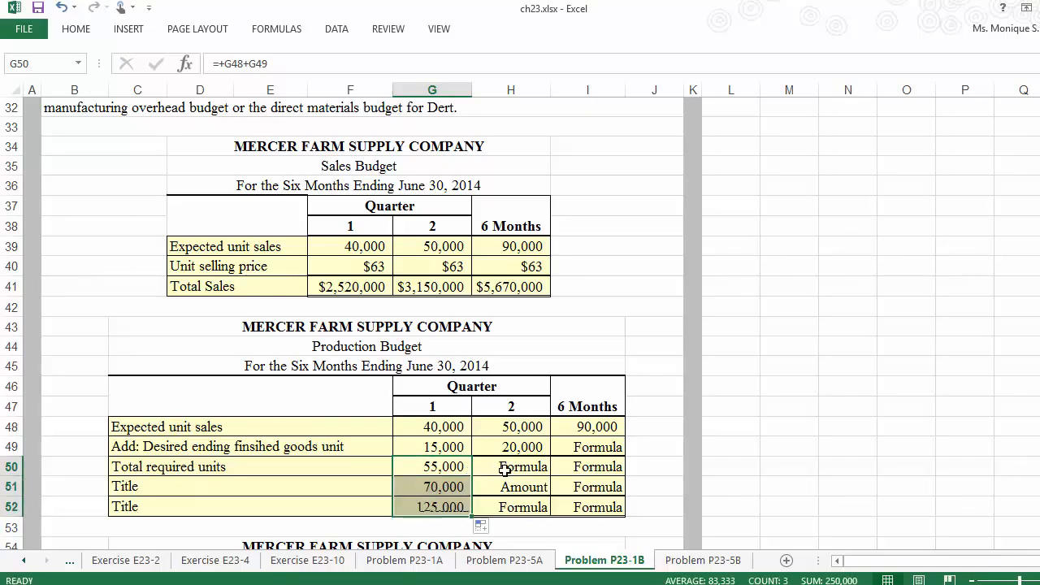
pyautogui.click(440, 464)
pyautogui.hotkey('ctrl', 'z')
pyautogui.keyDown('ctrl'); pyautogui.click(196, 448); pyautogui.keyUp('ctrl')
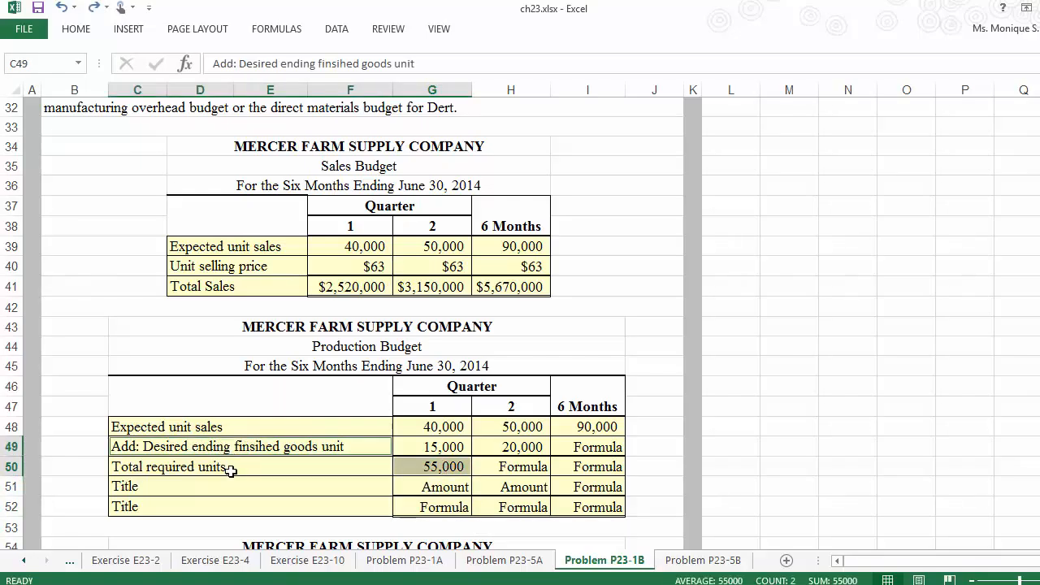
# Step: Copy the Quarter 1 total required units formula from G50 across to Quarter 2 in cell H50
pyautogui.click(470, 466)
pyautogui.moveTo(474, 480); pyautogui.dragTo(537, 468)
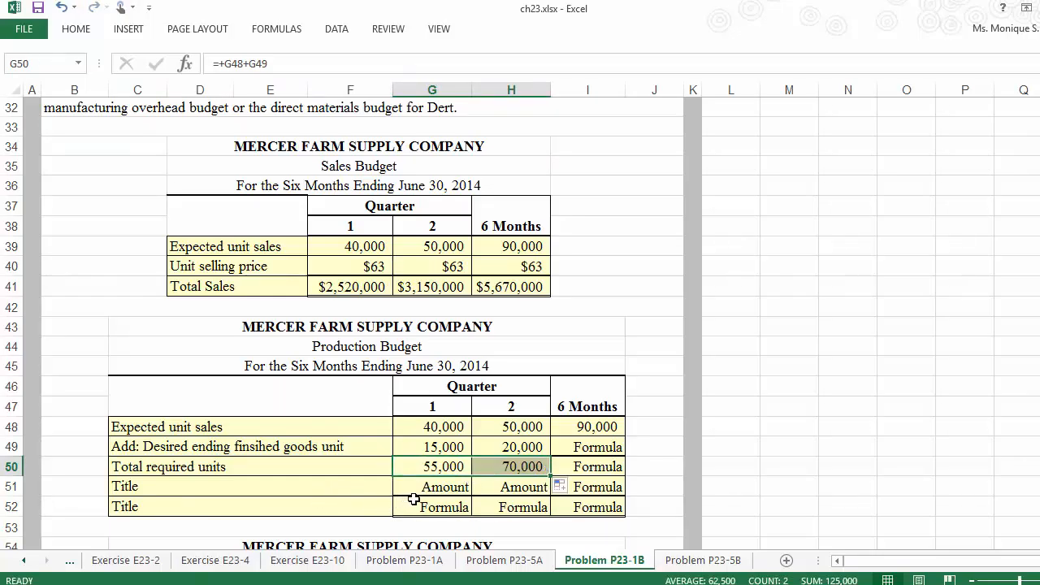
# Step: Enter "Less: Beginning finished goods units" as the fourth row title of the Production Budget in cell C51
pyautogui.click(414, 500)
pyautogui.click(347, 492)
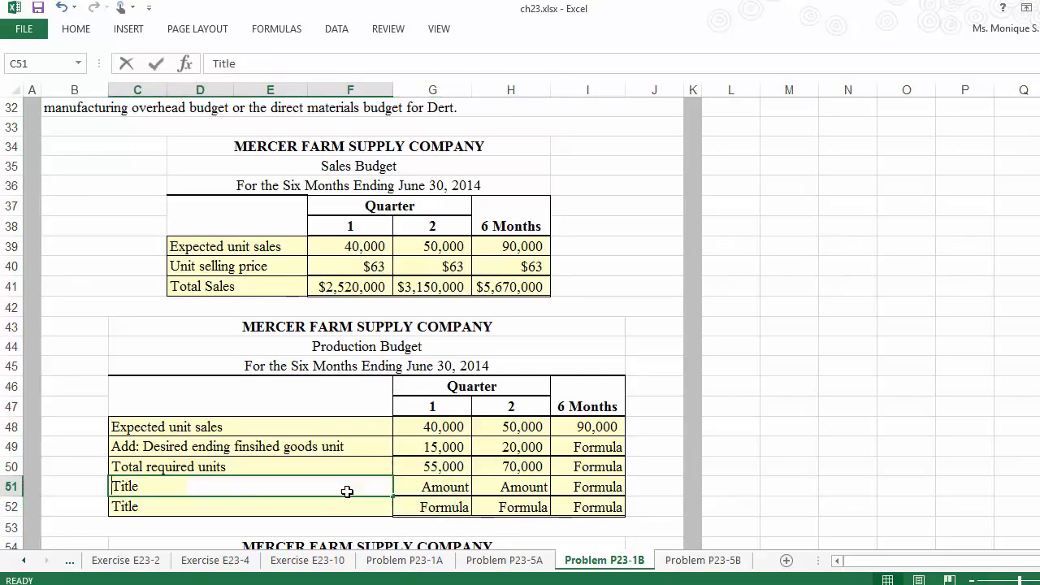
pyautogui.write('Less')
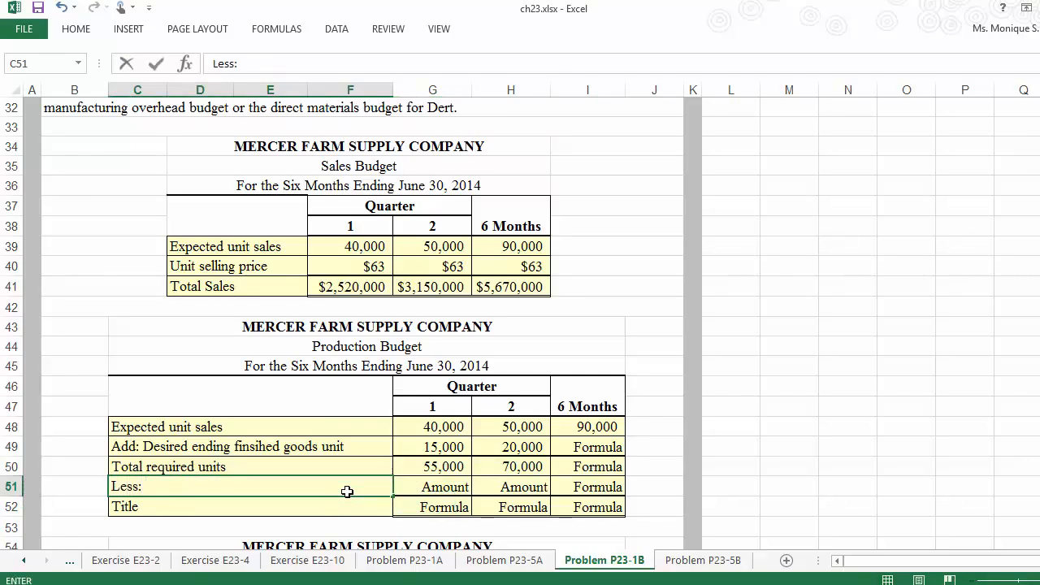
pyautogui.write(': Beginning finishe')
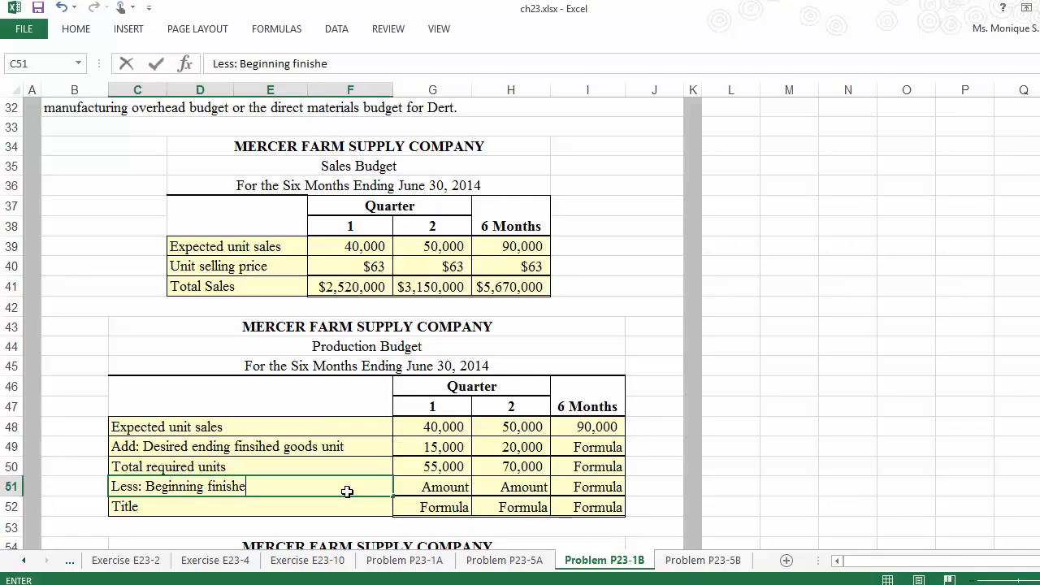
pyautogui.write('d goods units')
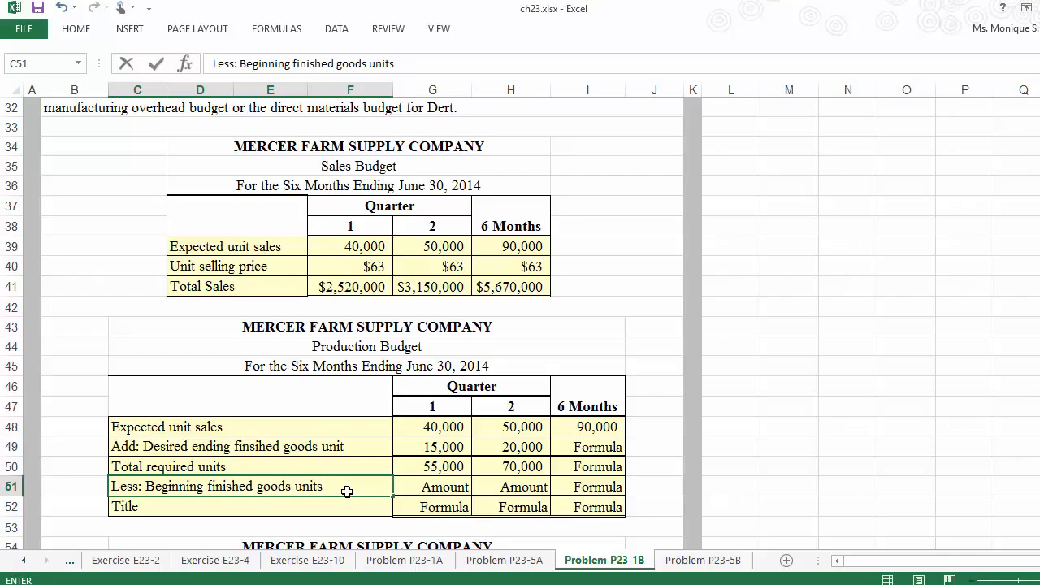
pyautogui.press('Tab')
# Step: Link the Quarter 1 beginning finished goods units in cell G51 to the January 1 Basic II bags in F17
pyautogui.write('+')
pyautogui.press('Up')
pyautogui.press('Up')
pyautogui.press('Up')
pyautogui.press('Up')
pyautogui.press('Up')
pyautogui.press('Up')
pyautogui.press('Up')
pyautogui.press('Up')
pyautogui.press('Up')
pyautogui.press('Up')
pyautogui.press('Up')
pyautogui.press('Up')
pyautogui.press('Up')
pyautogui.press('Up')
pyautogui.press('Up')
pyautogui.press('Up')
pyautogui.press('Up')
pyautogui.press('Up')
pyautogui.press('Up')
pyautogui.press('Up')
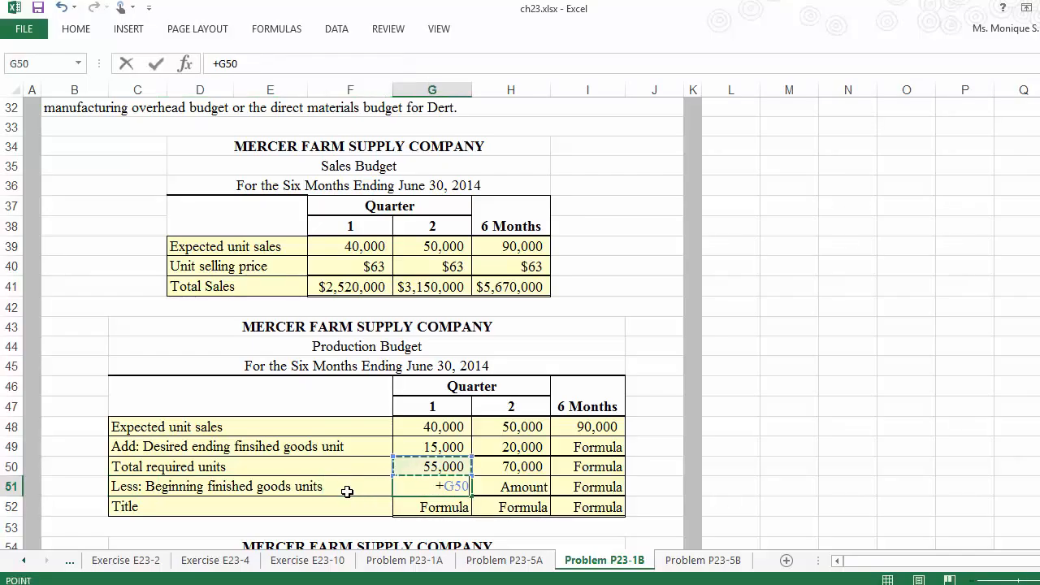
pyautogui.press('Up')
pyautogui.press('Up')
pyautogui.press('Up')
pyautogui.press('Up')
pyautogui.press('Up')
pyautogui.press('Up')
pyautogui.press('Up')
pyautogui.press('Up')
pyautogui.press('Up')
pyautogui.press('Up')
pyautogui.press('Up')
pyautogui.press('Up')
pyautogui.press('Up')
pyautogui.press('Up')
pyautogui.press('Up')
pyautogui.press('Up')
pyautogui.press('Up')
pyautogui.press('Up')
pyautogui.press('Up')
pyautogui.press('Up')
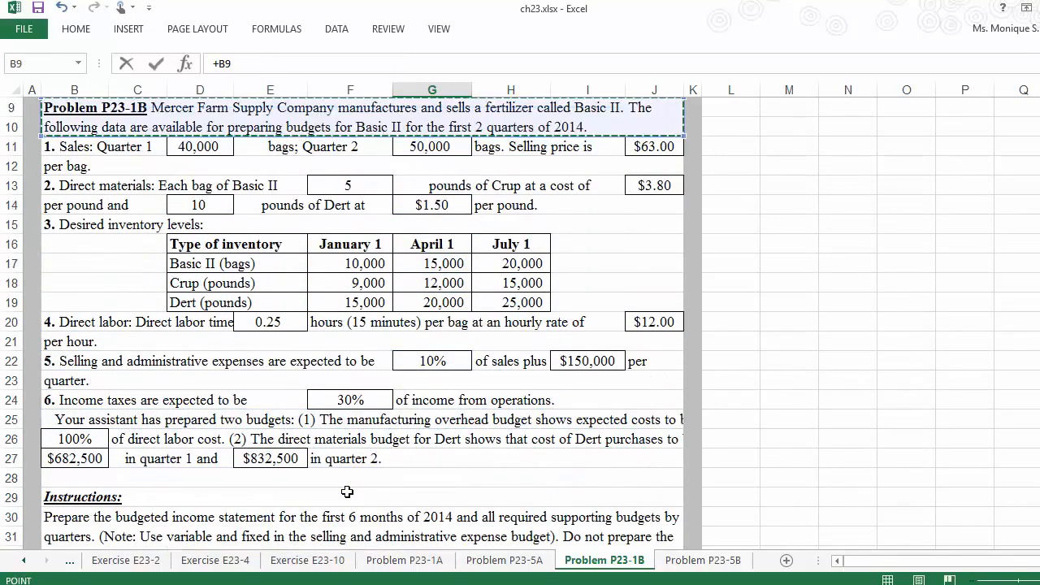
pyautogui.click(358, 261)
pyautogui.press('Return')
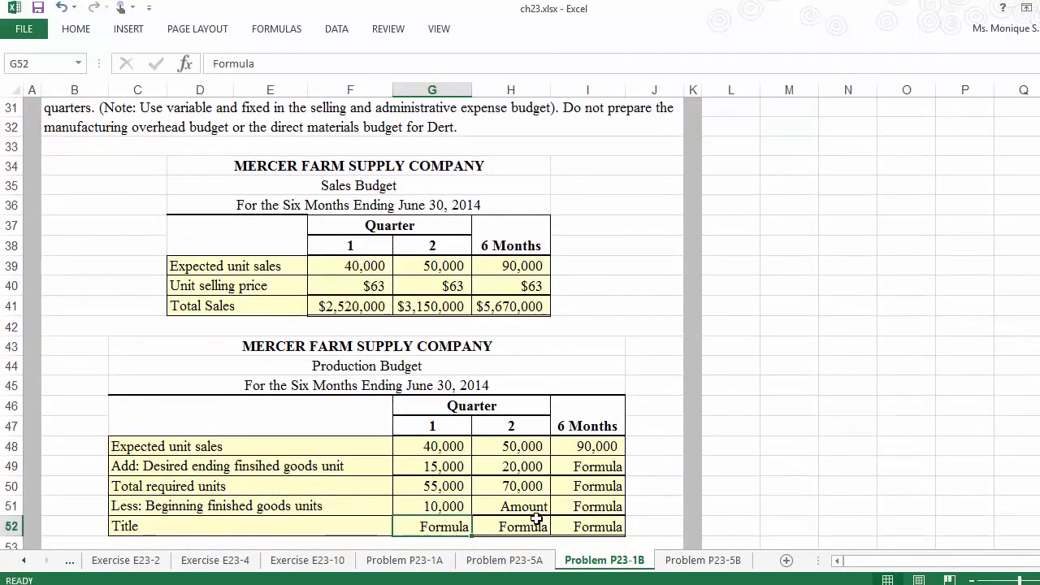
# Step: Link the Quarter 2 beginning finished goods units in cell H51 to the April 1 Basic II bags in G17
pyautogui.click(499, 503)
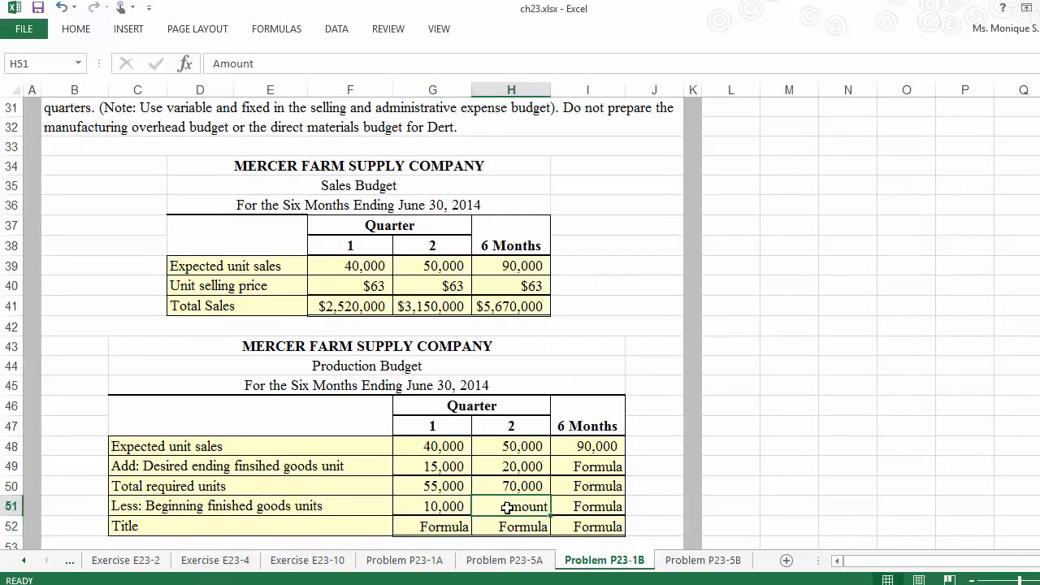
pyautogui.write('+')
pyautogui.press('Up')
pyautogui.press('Up')
pyautogui.press('Up')
pyautogui.press('Up')
pyautogui.press('Up')
pyautogui.press('Up')
pyautogui.press('Up')
pyautogui.press('Up')
pyautogui.press('Up')
pyautogui.press('Up')
pyautogui.press('Up')
pyautogui.press('Up')
pyautogui.press('Up')
pyautogui.press('Up')
pyautogui.press('Up')
pyautogui.press('Up')
pyautogui.press('Up')
pyautogui.press('Up')
pyautogui.press('Up')
pyautogui.press('Up')
pyautogui.press('Up')
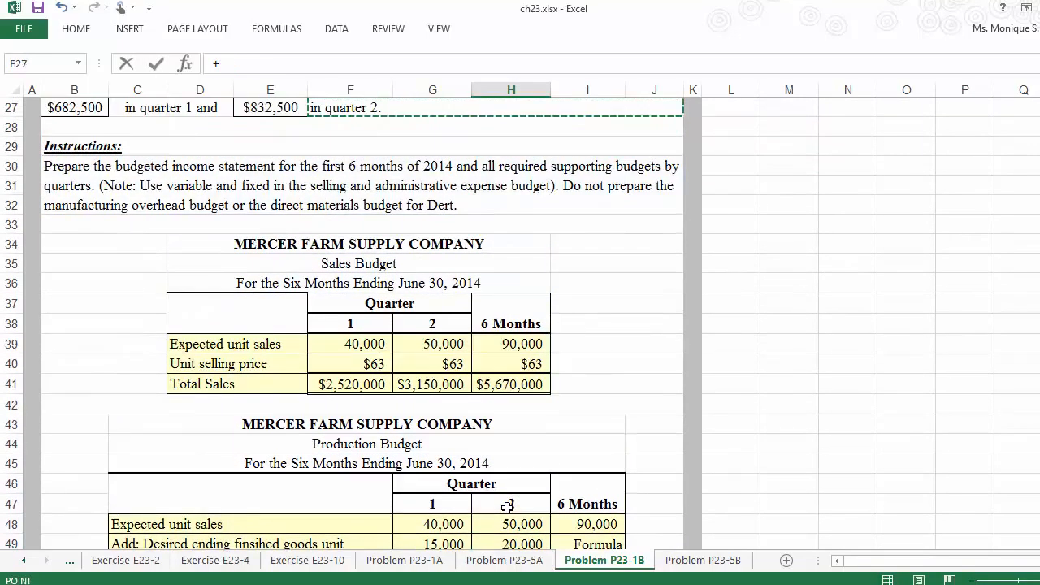
pyautogui.press('Down')
pyautogui.press('Down')
pyautogui.press('Down')
pyautogui.press('Down')
pyautogui.press('Down')
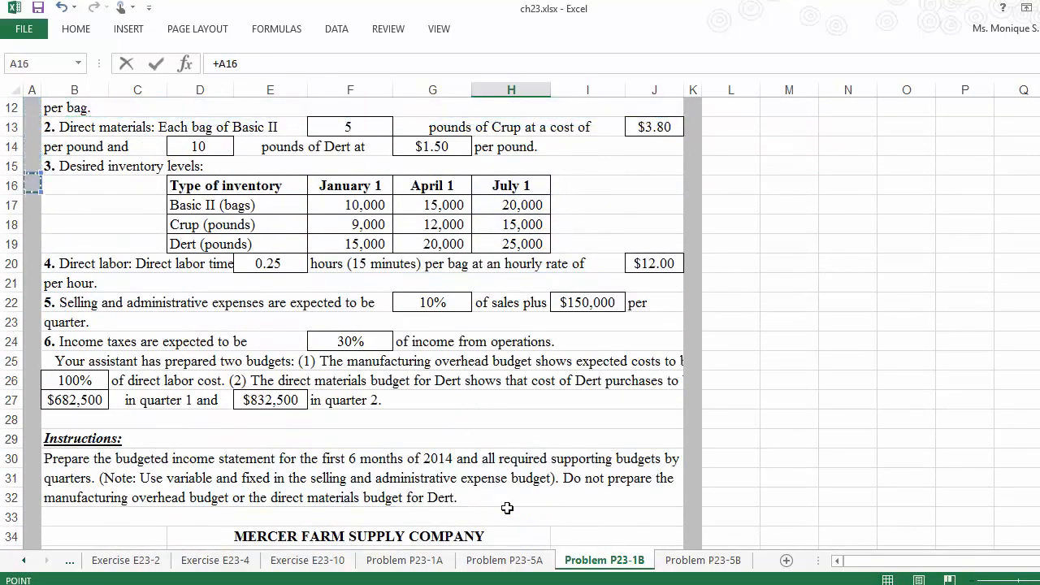
pyautogui.press('Right')
pyautogui.press('Right')
pyautogui.press('Right')
pyautogui.press('Right')
pyautogui.press('Right')
pyautogui.press('Return')
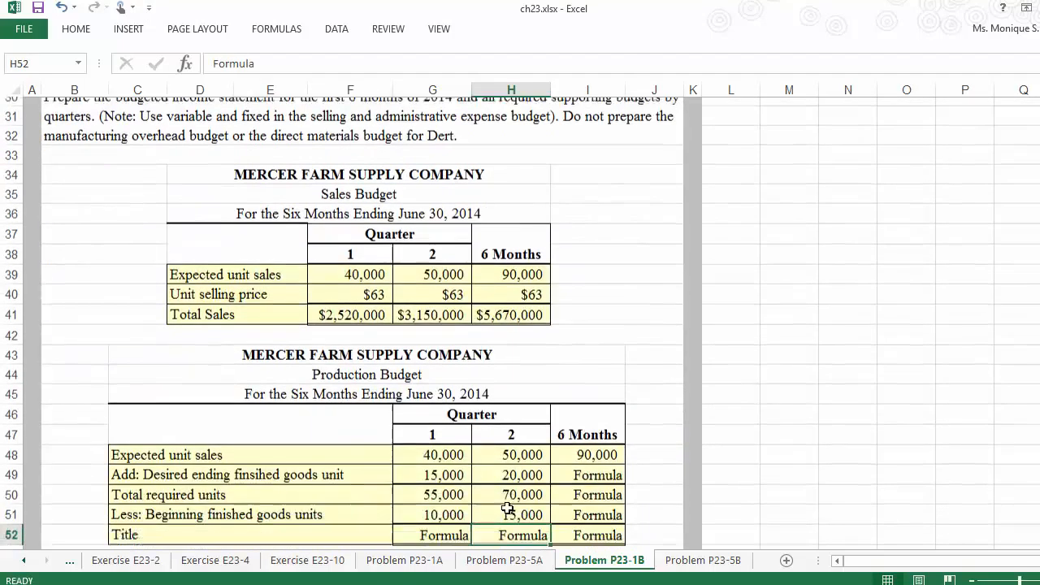
# Step: Set the Quarter 1 amount in the last Production Budget row, cell G52, to the formula +G50-G51
pyautogui.press('Down')
pyautogui.press('Down')
pyautogui.press('Down')
pyautogui.press('Down')
pyautogui.press('Down')
pyautogui.press('Down')
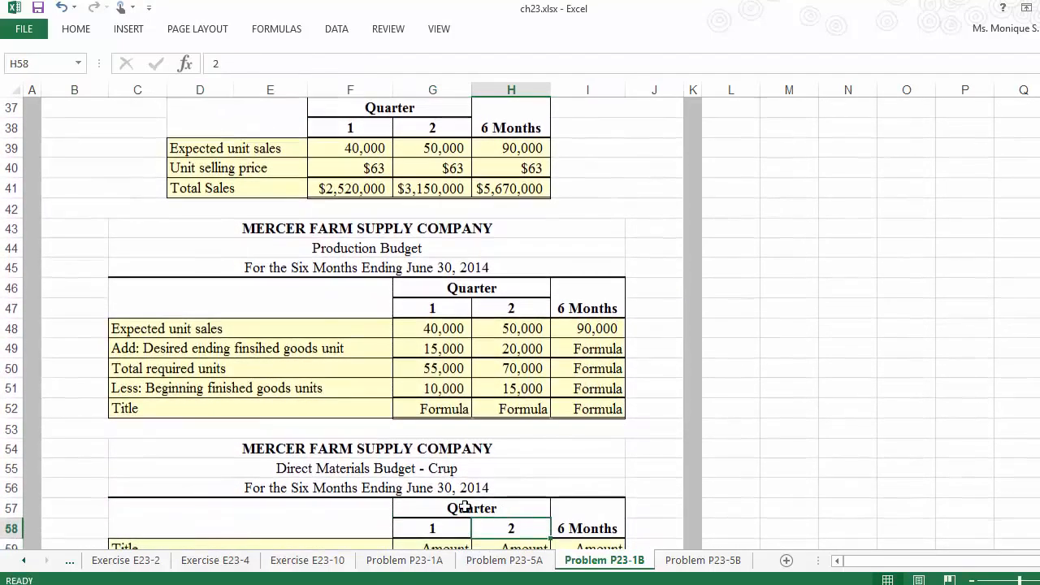
pyautogui.click(456, 409)
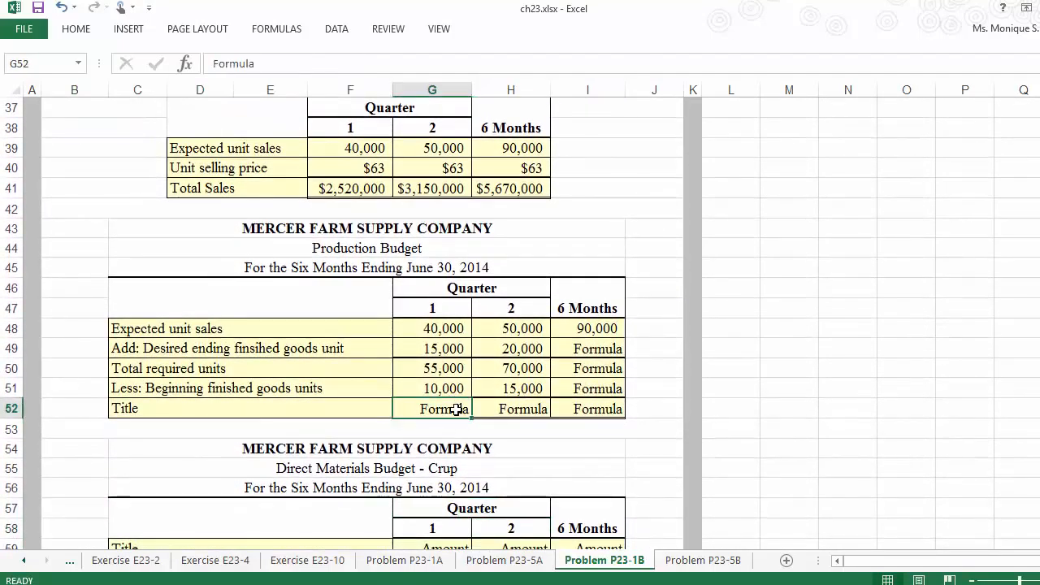
pyautogui.write('+')
pyautogui.press('Up')
pyautogui.press('Up')
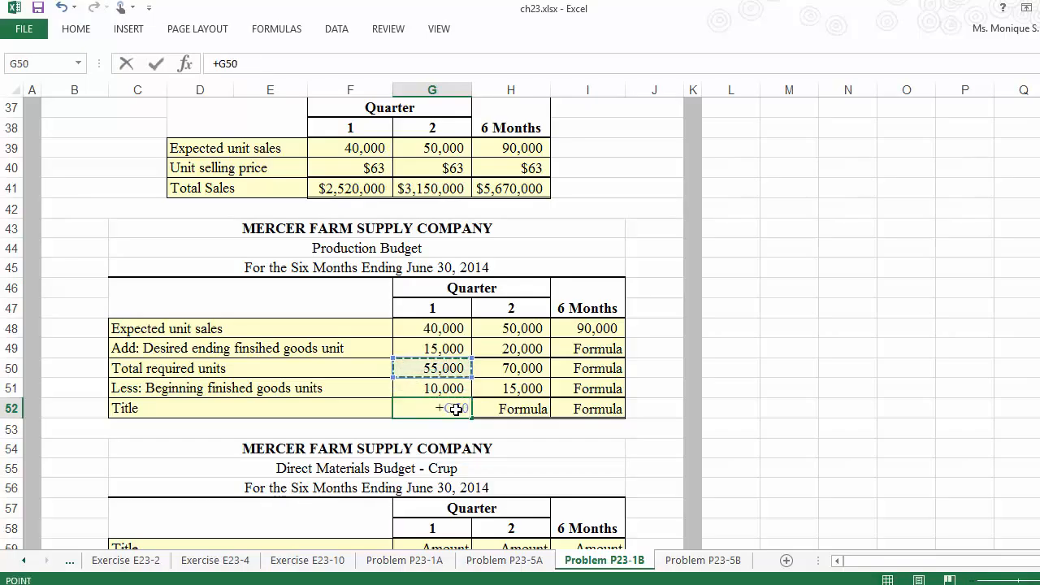
pyautogui.write('-')
pyautogui.press('Up')
pyautogui.press('Return')
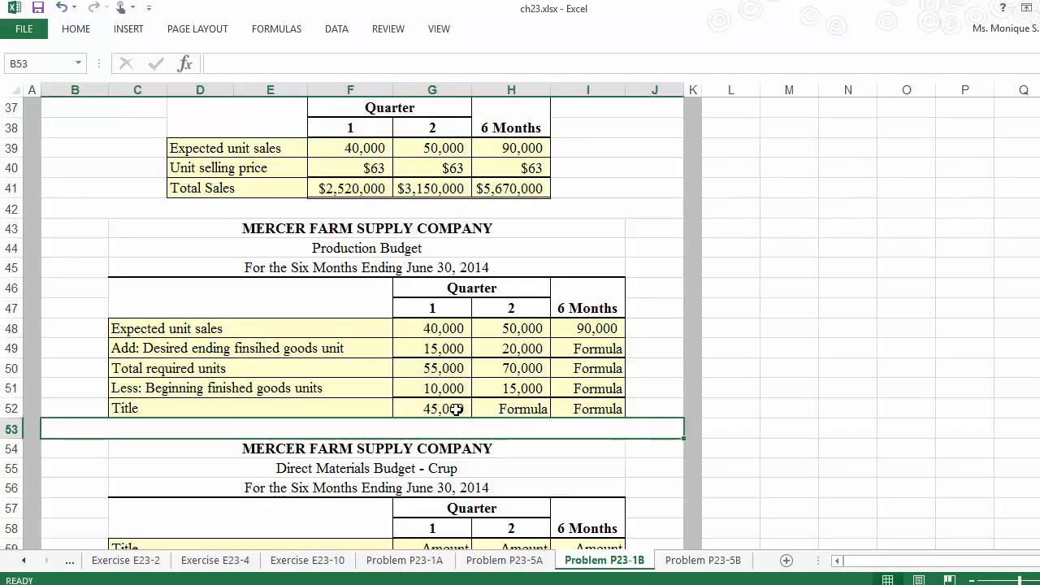
# Step: Enter "Required production units" as the last row title of the Production Budget in cell C52
pyautogui.click(504, 410)
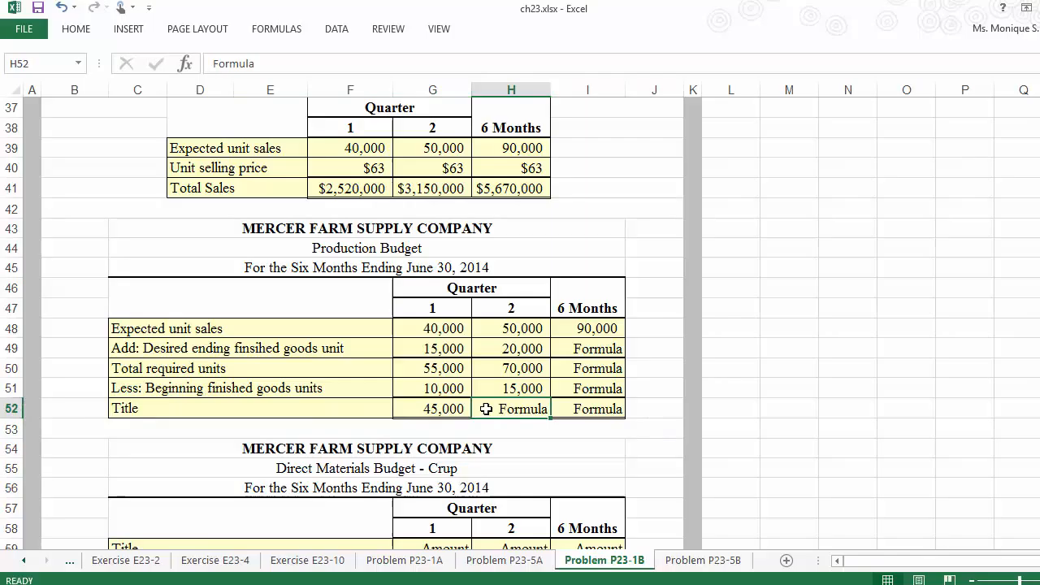
pyautogui.click(310, 410)
pyautogui.write('Required')
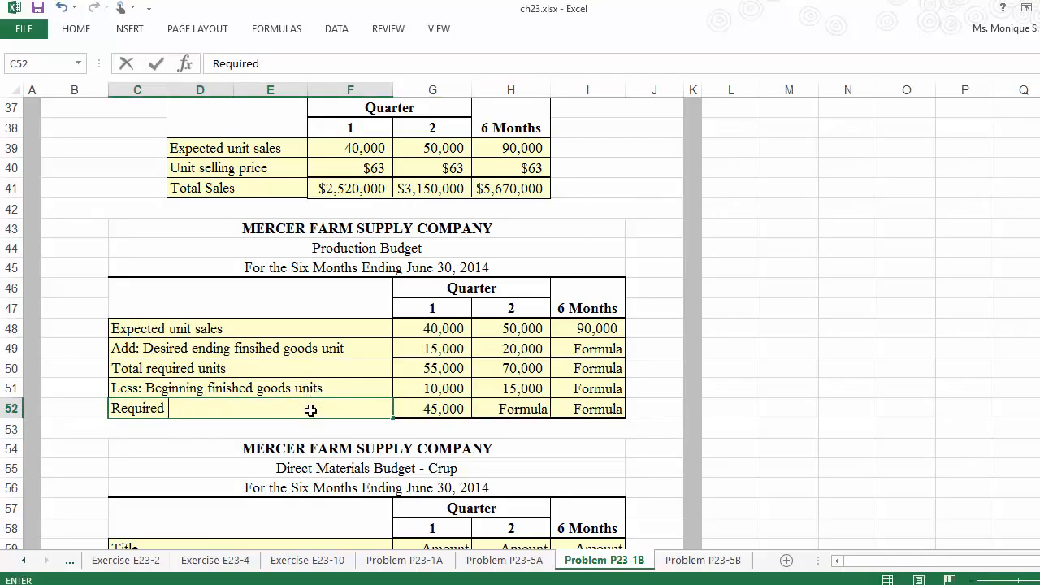
pyautogui.write(' production u')
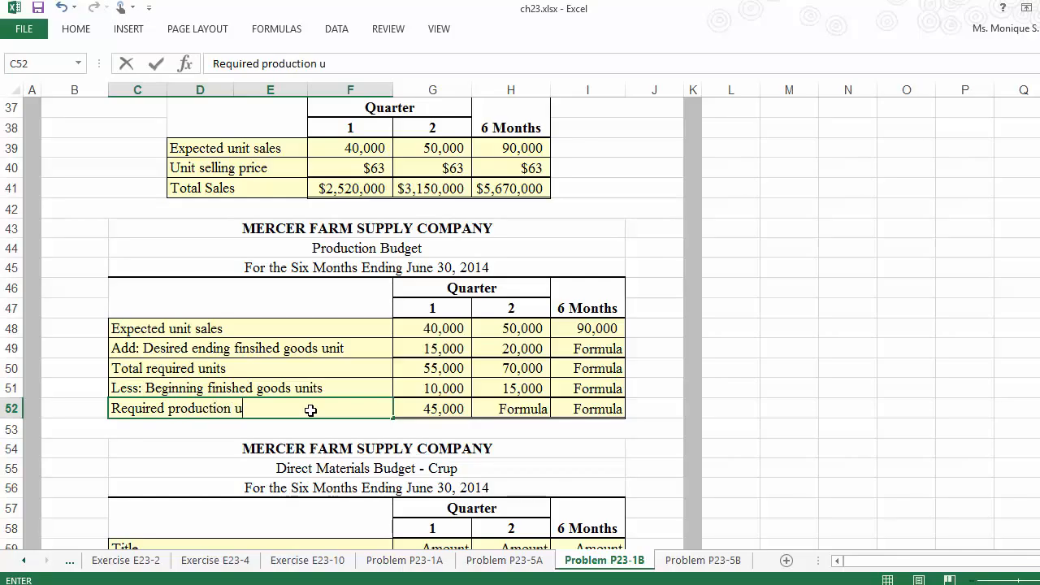
pyautogui.write('nits')
pyautogui.press('Tab')
pyautogui.press('Tab')
pyautogui.press('Tab')
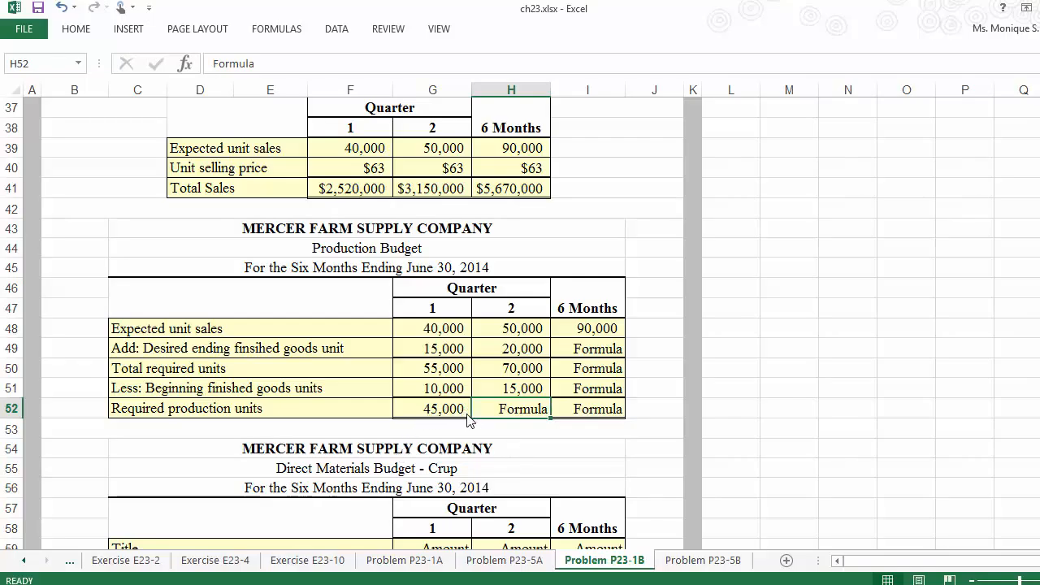
# Step: Copy the Quarter 1 required production units formula from G52 across to Quarter 2 in cell H52
pyautogui.press('Left')
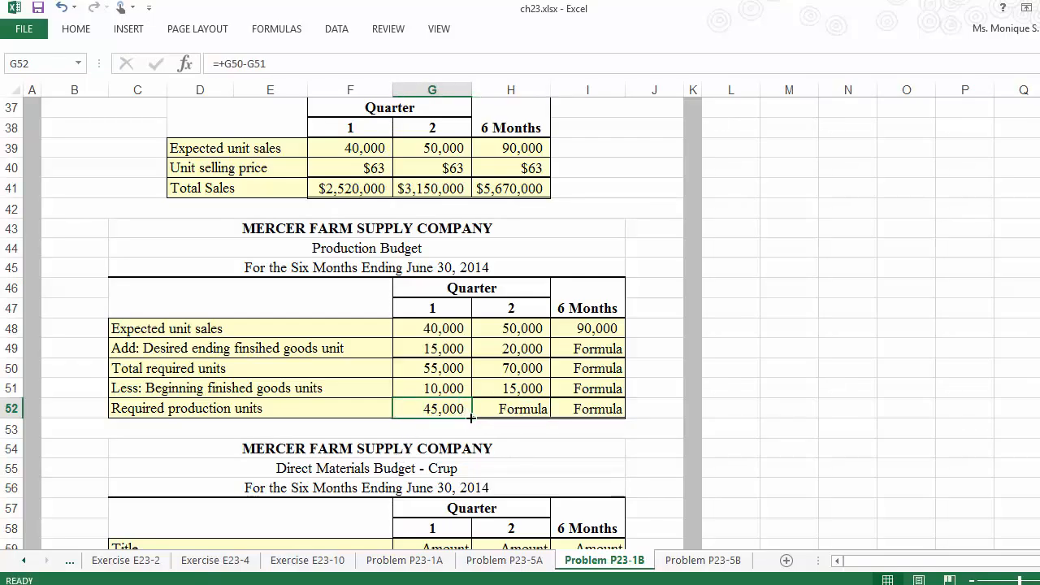
pyautogui.moveTo(472, 418); pyautogui.dragTo(522, 410)
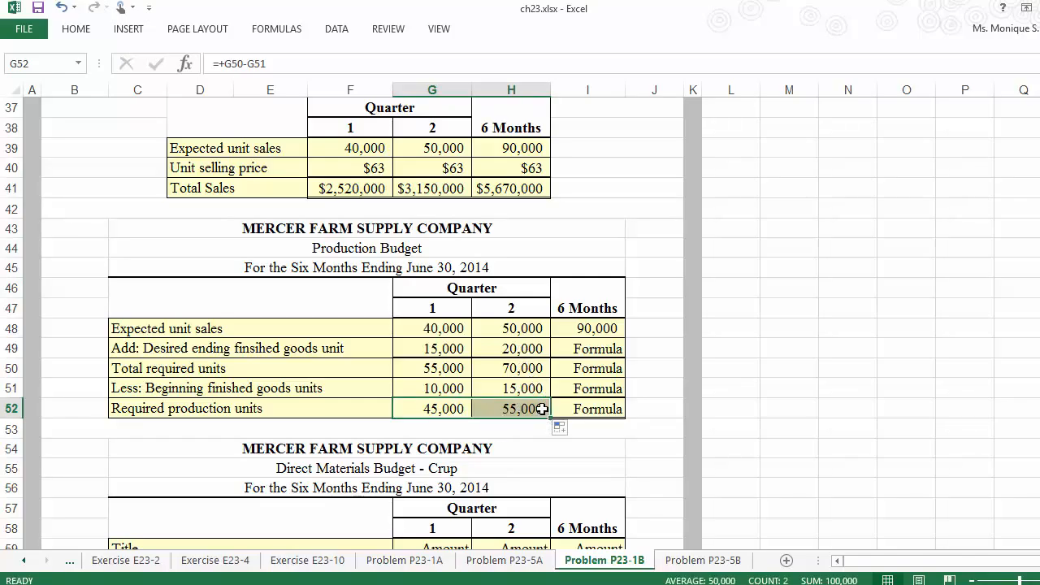
pyautogui.click(542, 408)
# Step: Total the six-month required production units in cell I52 with a SUM of G52:H52
pyautogui.click(589, 424)
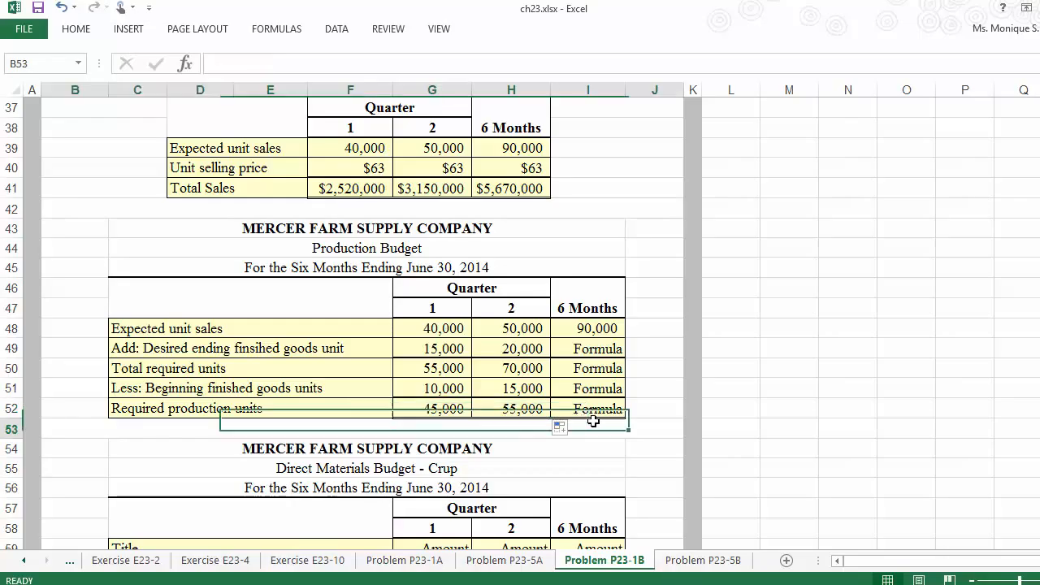
pyautogui.click(604, 411)
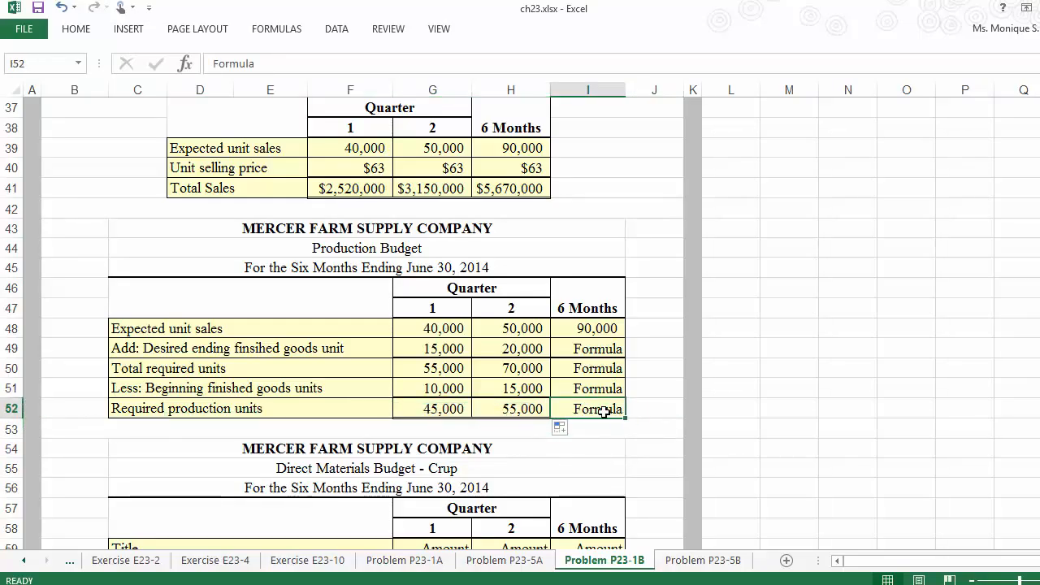
pyautogui.write('+s')
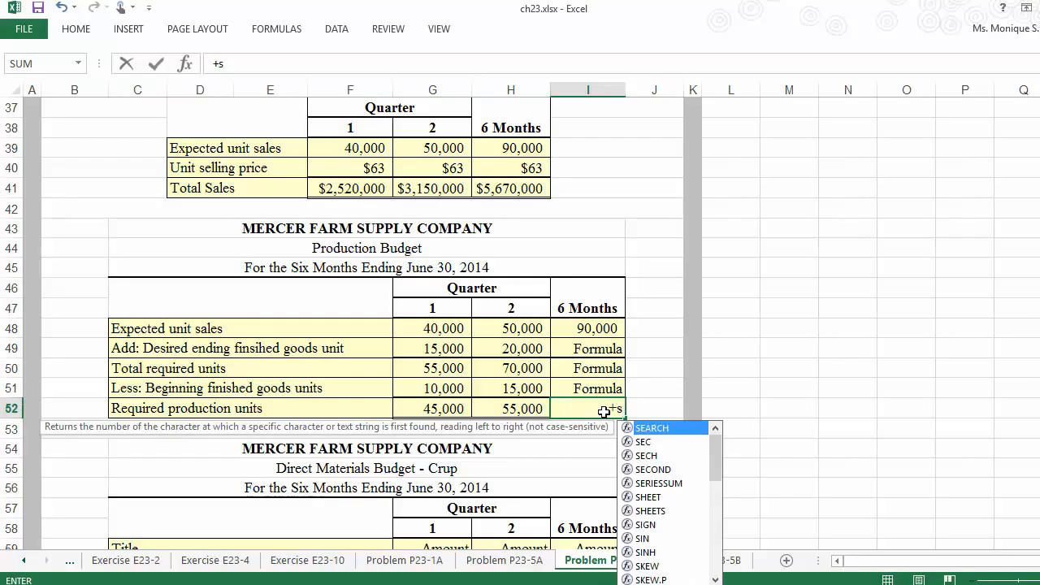
pyautogui.write('um(')
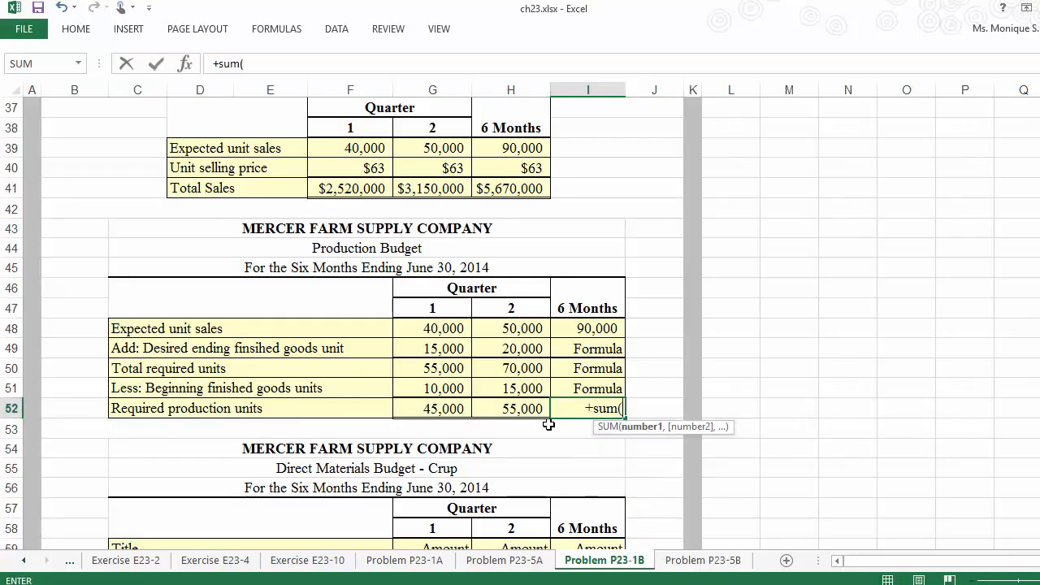
pyautogui.moveTo(453, 406); pyautogui.dragTo(512, 408)
pyautogui.press('Return')
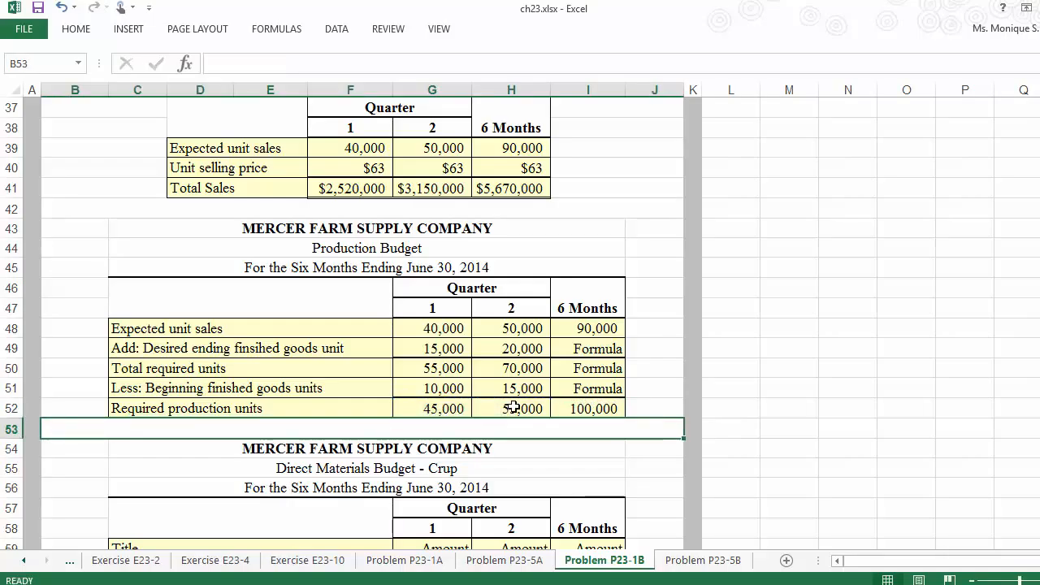
# Step: Clear the 6 Months column of the Production Budget above the required production units, cells I48:I51
pyautogui.click(613, 408)
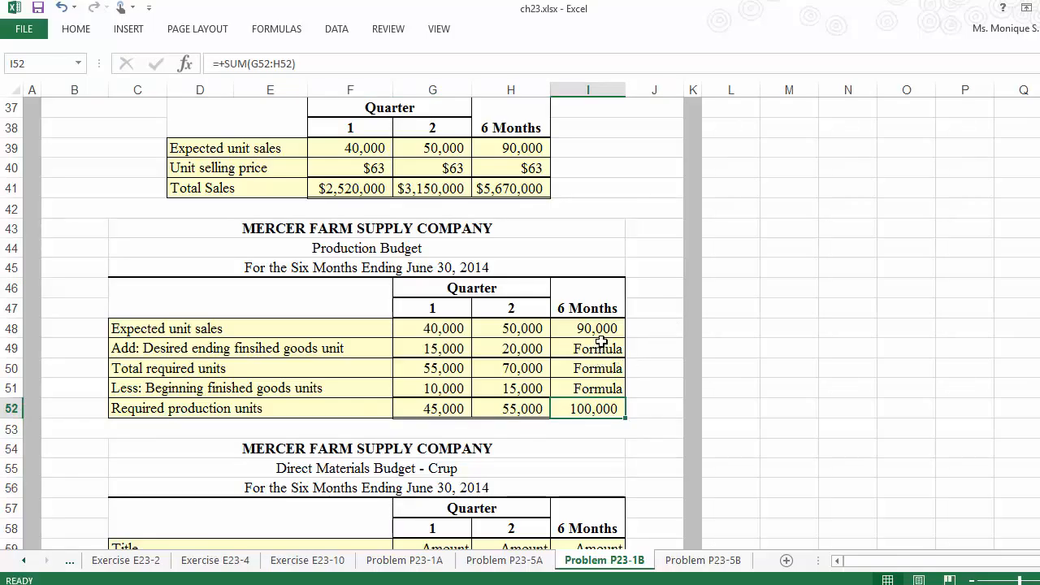
pyautogui.moveTo(601, 328); pyautogui.dragTo(608, 389)
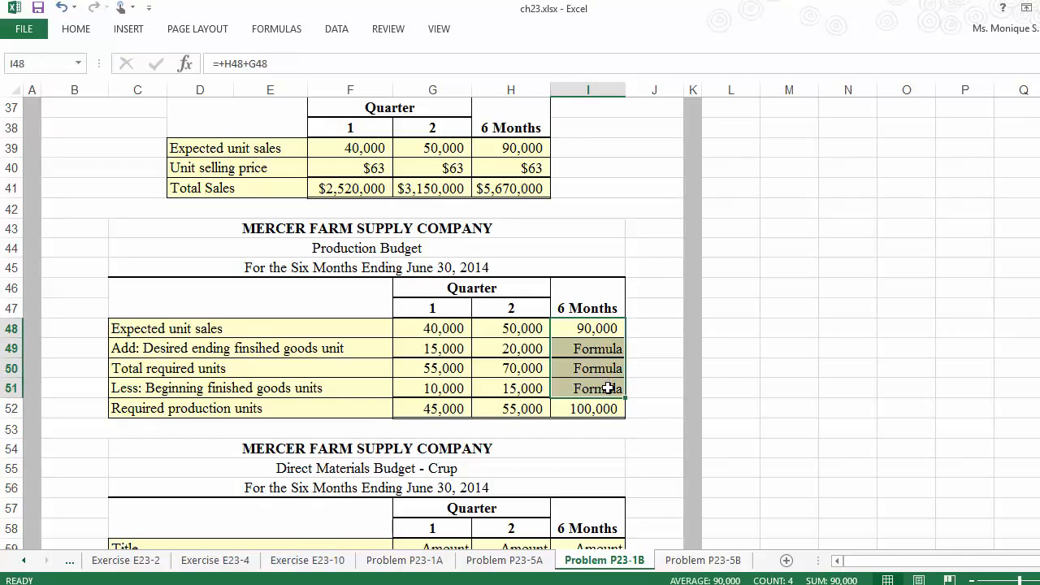
pyautogui.press('Delete')
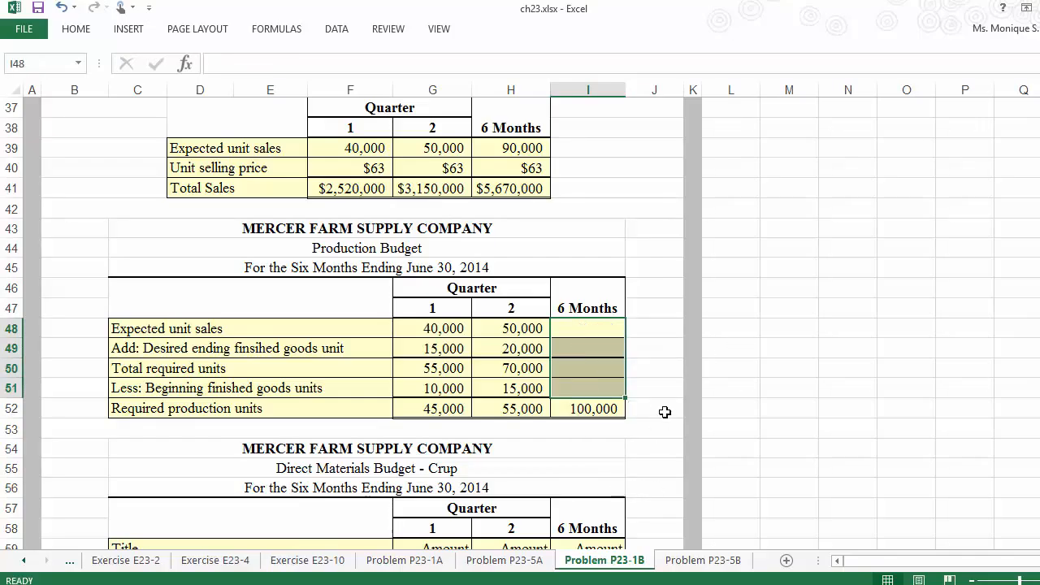
pyautogui.click(658, 443)
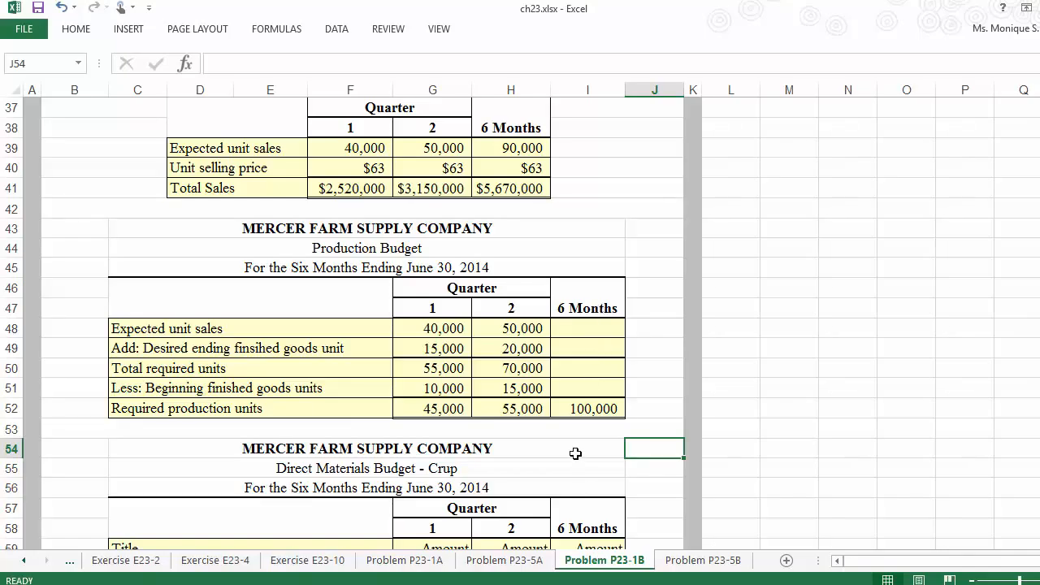
# Step: Examine the blank Direct Materials Budget - Crup template below the Production Budget
pyautogui.press('Left')
pyautogui.press('Down')
pyautogui.press('Down')
pyautogui.press('Down')
pyautogui.press('Down')
pyautogui.press('Down')
pyautogui.press('Down')
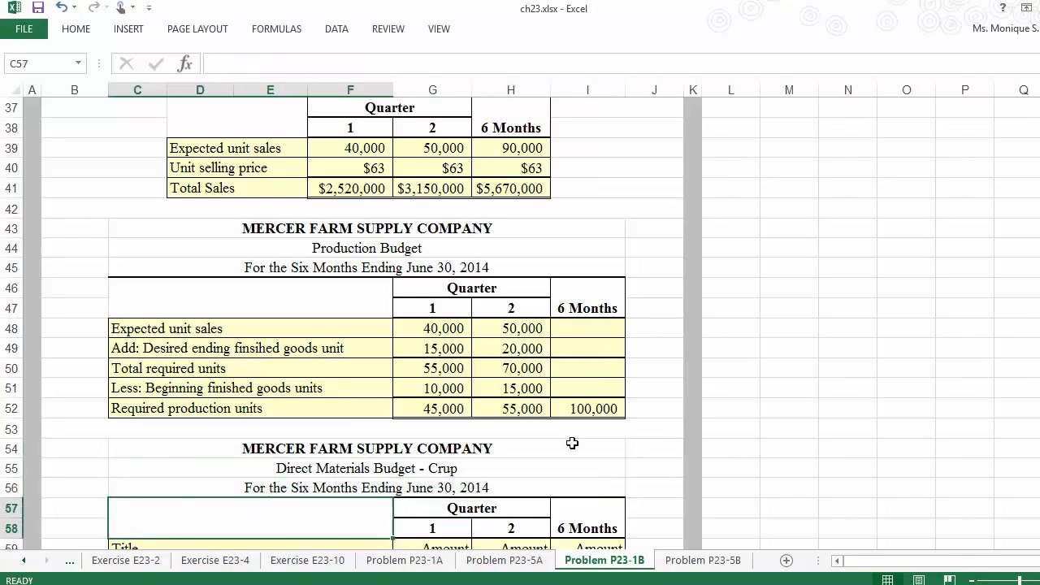
pyautogui.press('Down')
pyautogui.press('Down')
pyautogui.press('Down')
pyautogui.press('Down')
pyautogui.press('Down')
pyautogui.press('Down')
pyautogui.press('Down')
pyautogui.press('Down')
pyautogui.press('Down')
pyautogui.press('Down')
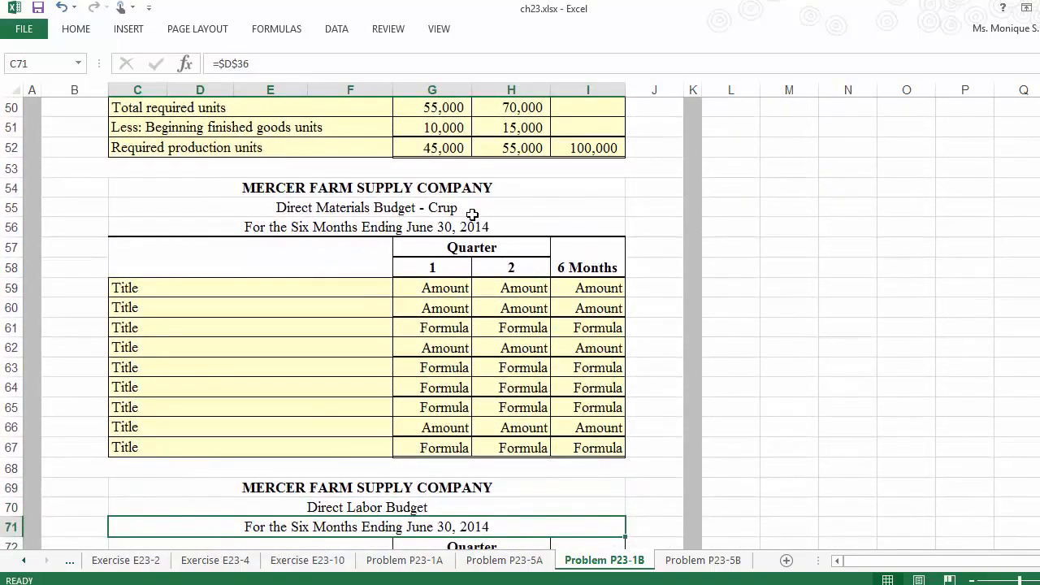
pyautogui.click(472, 211)
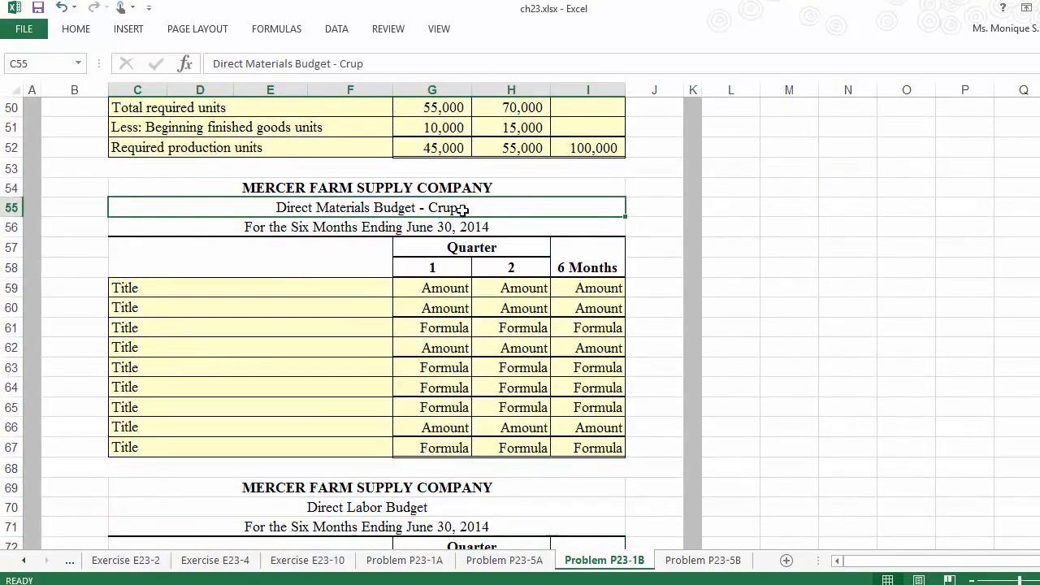
# Step: Review the direct materials and desired inventory data given at the start of Problem P23-1B
pyautogui.press('Up')
pyautogui.press('Up')
pyautogui.press('Up')
pyautogui.press('Up')
pyautogui.press('Up')
pyautogui.press('Up')
pyautogui.press('Up')
pyautogui.press('Up')
pyautogui.press('Up')
pyautogui.press('Up')
pyautogui.press('Up')
pyautogui.press('Up')
pyautogui.press('Up')
pyautogui.press('Up')
pyautogui.press('Up')
pyautogui.press('Up')
pyautogui.press('Up')
pyautogui.press('Up')
pyautogui.press('Up')
pyautogui.press('Up')
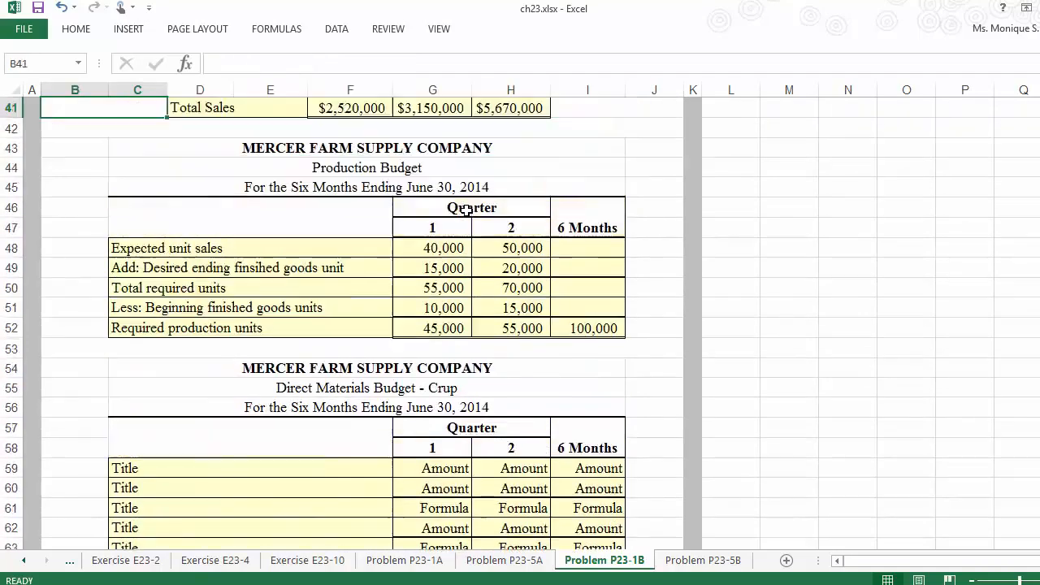
pyautogui.press('Up')
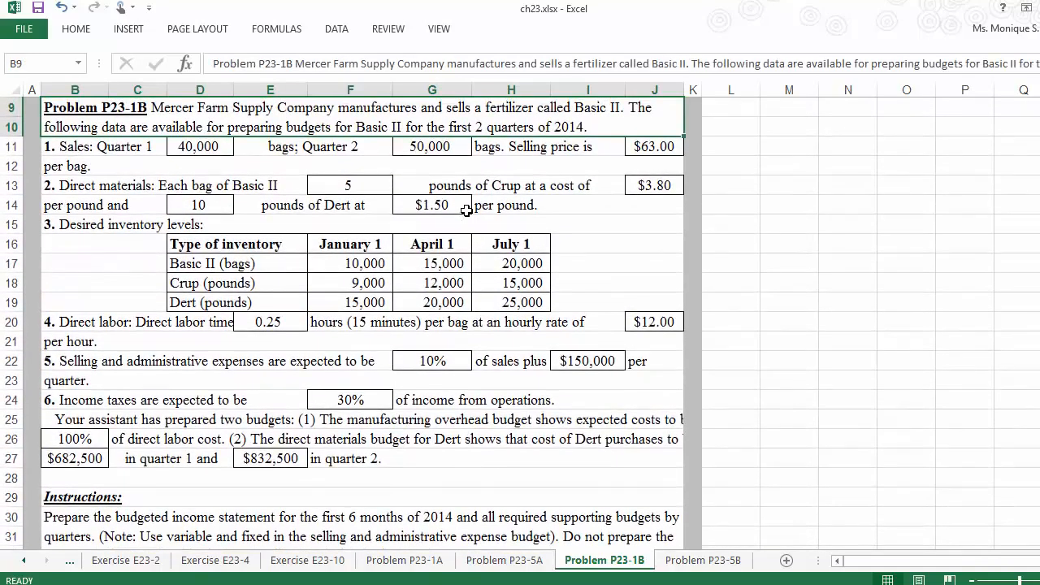
# Step: Review Crup's desired inventory levels in row 18 and its pounds per bag and cost per pound in row 13
pyautogui.moveTo(275, 282); pyautogui.dragTo(515, 282)
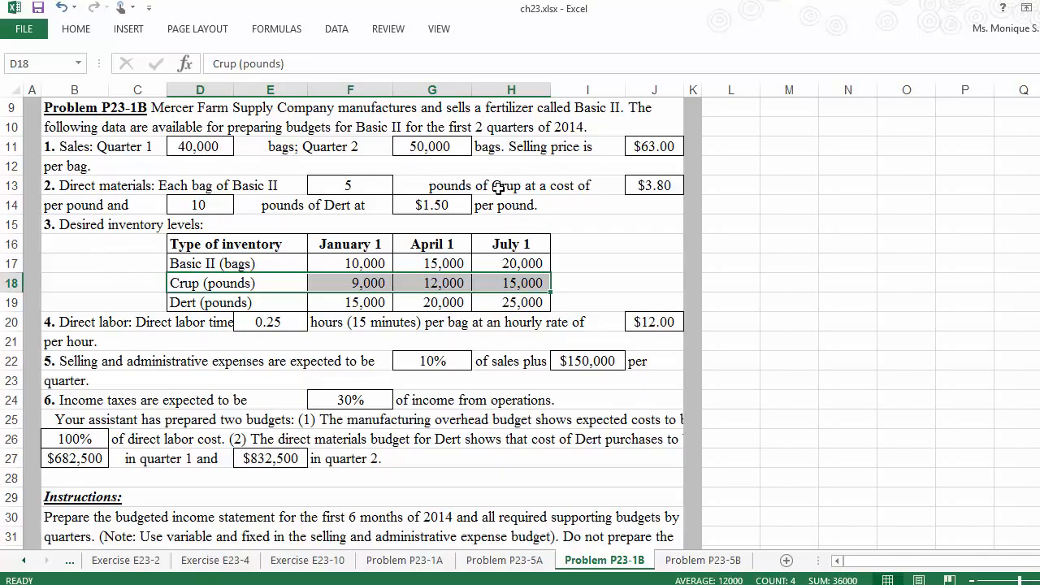
pyautogui.click(106, 193)
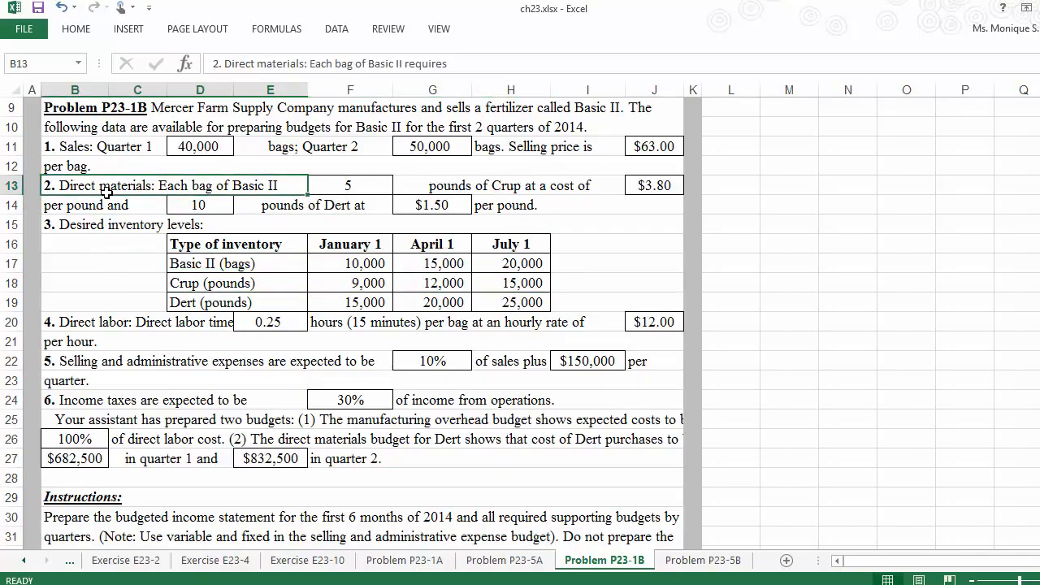
pyautogui.press('Tab')
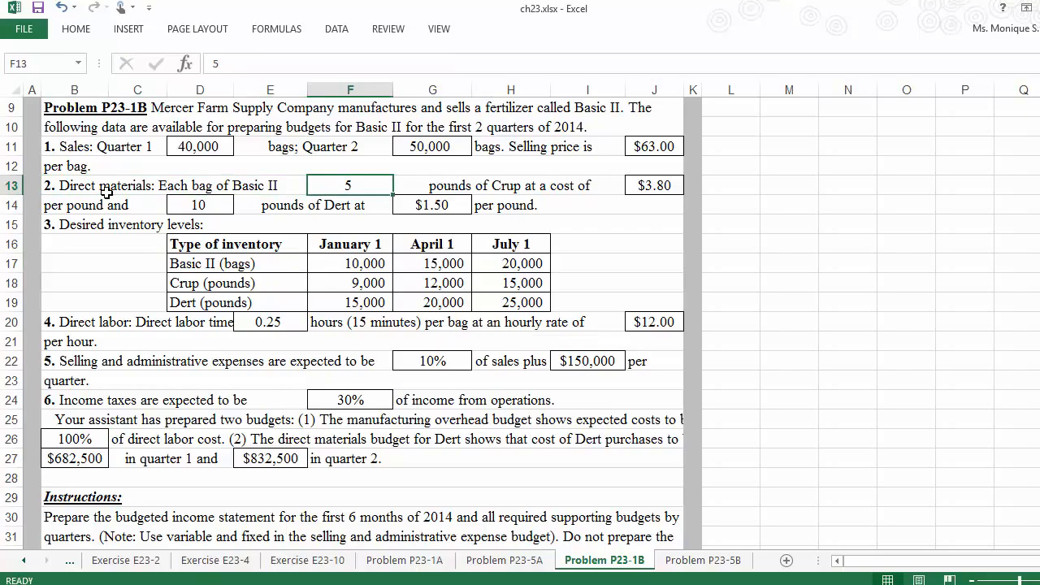
pyautogui.press('Tab')
pyautogui.press('Tab')
pyautogui.hotkey('shift', 'Tab')
pyautogui.hotkey('shift', 'Tab')
pyautogui.press('Tab')
pyautogui.press('Tab')
pyautogui.hotkey('shift', 'Tab')
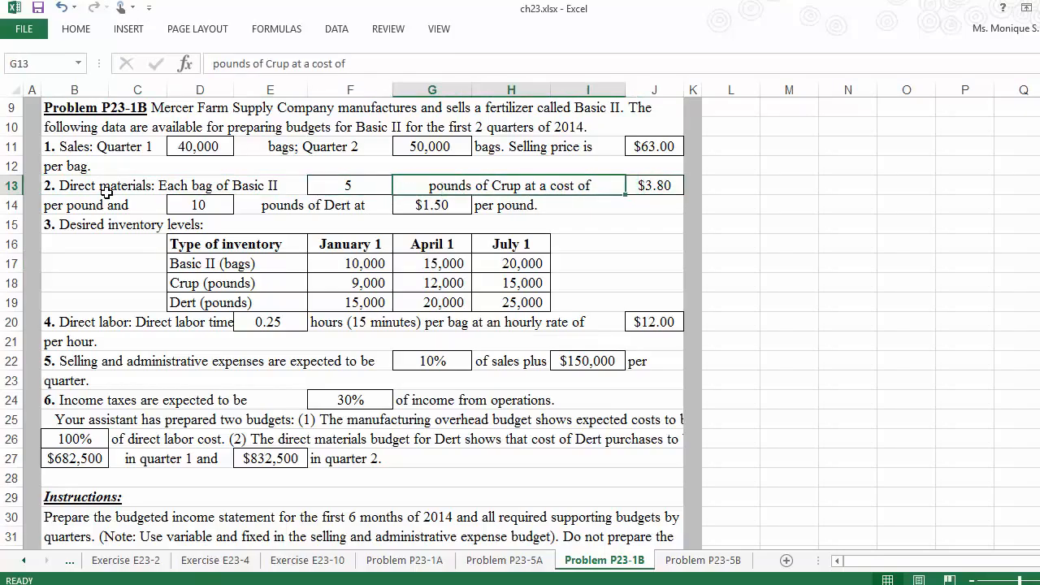
pyautogui.press('Tab')
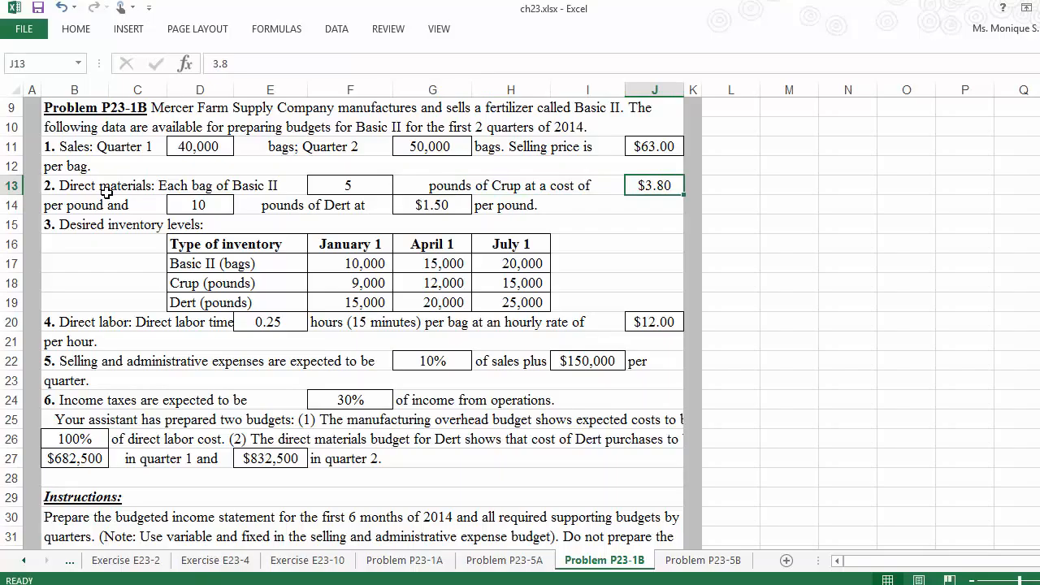
# Step: Examine the Dert pounds per bag and cost per pound in row 14, up to the desired inventory levels heading
pyautogui.press('Tab')
pyautogui.hotkey('shift', 'Tab')
pyautogui.press('Left')
pyautogui.press('Left')
pyautogui.press('Left')
pyautogui.press('Left')
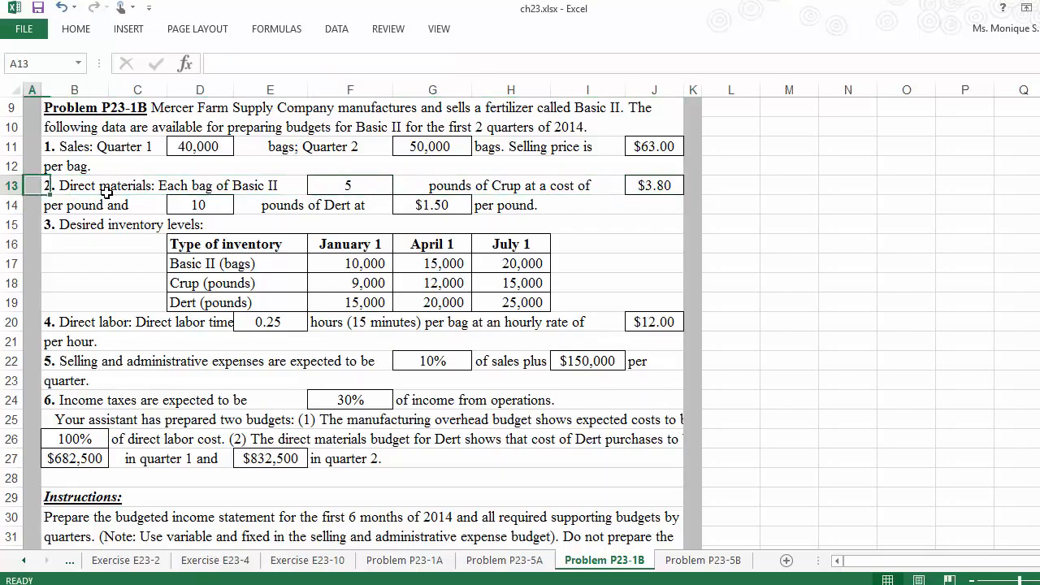
pyautogui.press('Down')
pyautogui.press('Right')
pyautogui.press('Right')
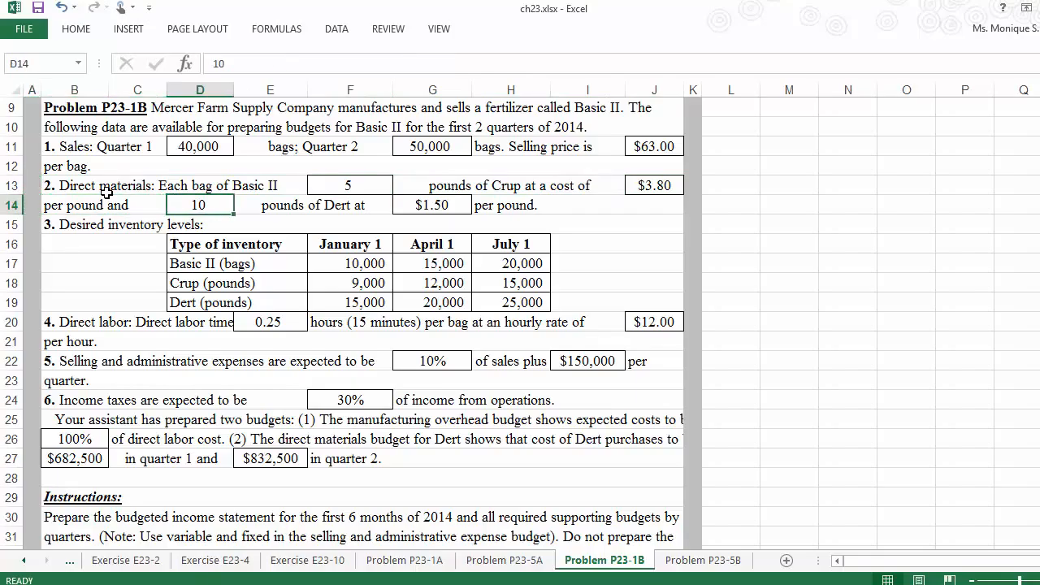
pyautogui.press('Right')
pyautogui.press('Right')
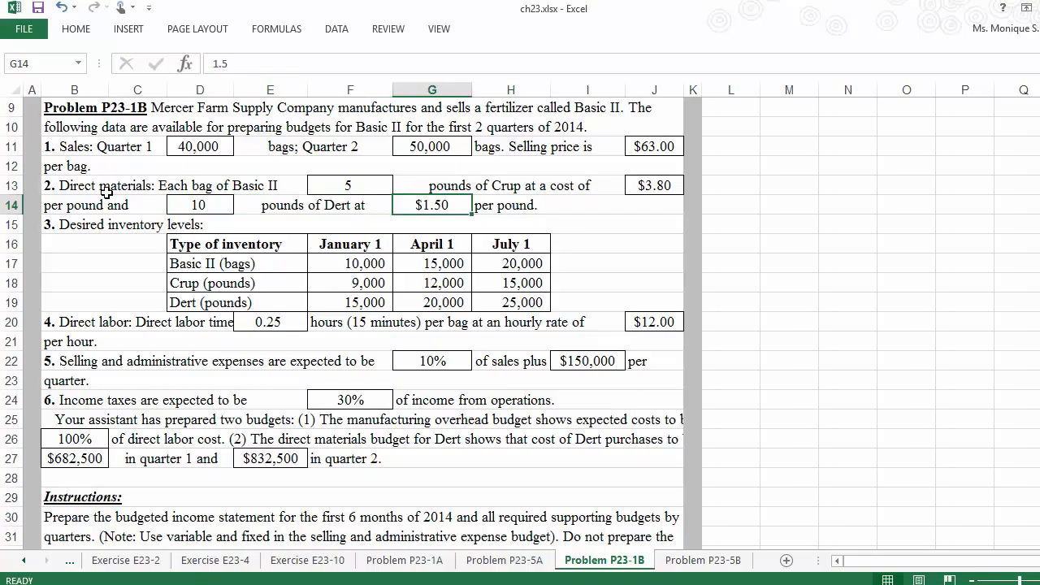
pyautogui.press('Down')
pyautogui.press('Down')
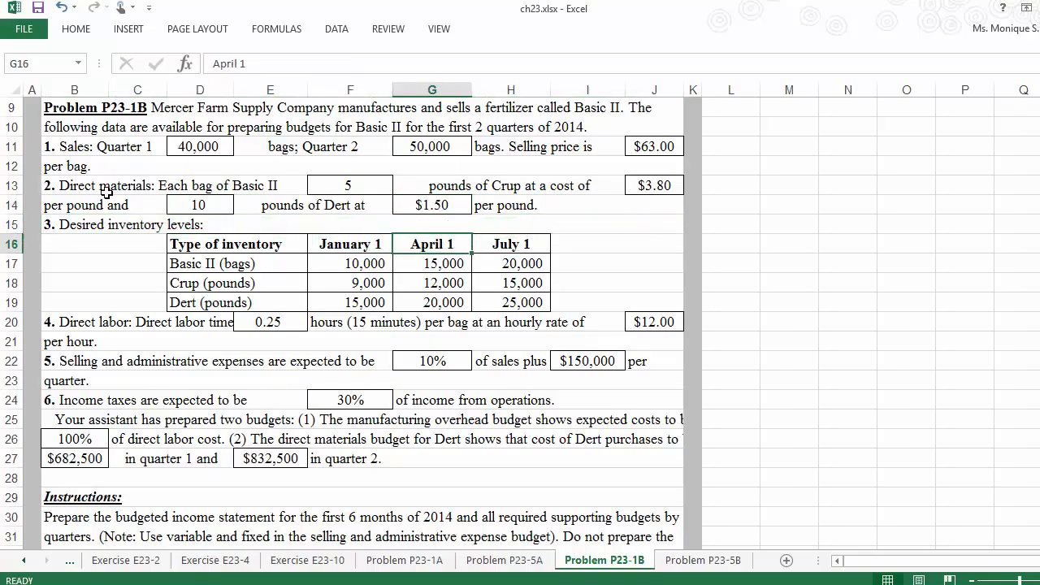
pyautogui.press('Up')
pyautogui.hscroll(2, 77, 133)
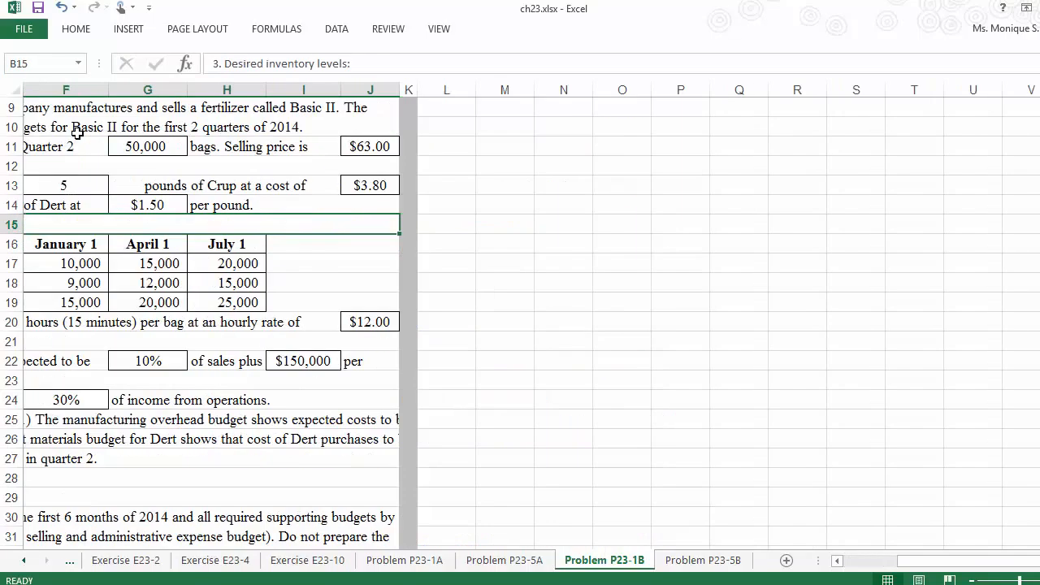
# Step: Highlight the Crup direct materials requirement and cost line across row 13, B13:J13
pyautogui.click(59, 162)
pyautogui.hscroll(-2, 58, 161)
pyautogui.moveTo(261, 183); pyautogui.dragTo(633, 186)
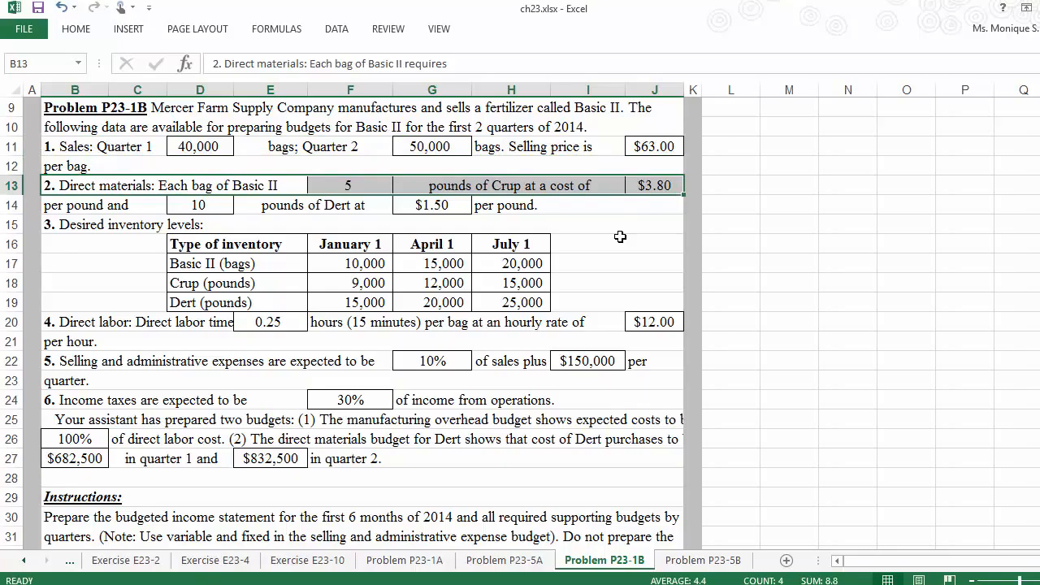
# Step: Return to the Production Budget and the blank Direct Materials Budget - Crup template beneath it
pyautogui.press('Down')
pyautogui.press('Down')
pyautogui.press('Down')
pyautogui.press('Down')
pyautogui.press('Down')
pyautogui.press('Down')
pyautogui.press('Down')
pyautogui.press('Down')
pyautogui.press('Down')
pyautogui.press('Down')
pyautogui.press('Down')
pyautogui.press('Down')
pyautogui.press('Down')
pyautogui.press('Down')
pyautogui.press('Down')
pyautogui.press('Down')
pyautogui.press('Down')
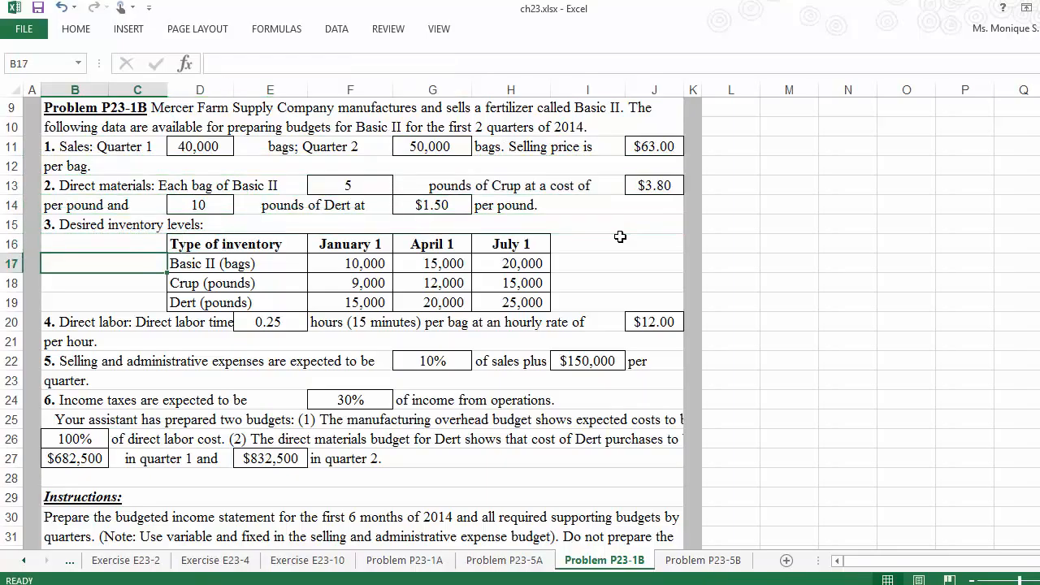
pyautogui.press('Down')
pyautogui.press('Down')
pyautogui.press('Down')
pyautogui.press('Down')
pyautogui.press('Down')
pyautogui.press('Down')
pyautogui.press('Down')
pyautogui.press('Down')
pyautogui.press('Down')
pyautogui.press('Down')
pyautogui.press('Down')
pyautogui.press('Down')
pyautogui.press('Down')
pyautogui.press('Down')
pyautogui.press('Down')
pyautogui.press('Down')
pyautogui.press('Down')
pyautogui.press('Down')
pyautogui.press('Down')
pyautogui.press('Down')
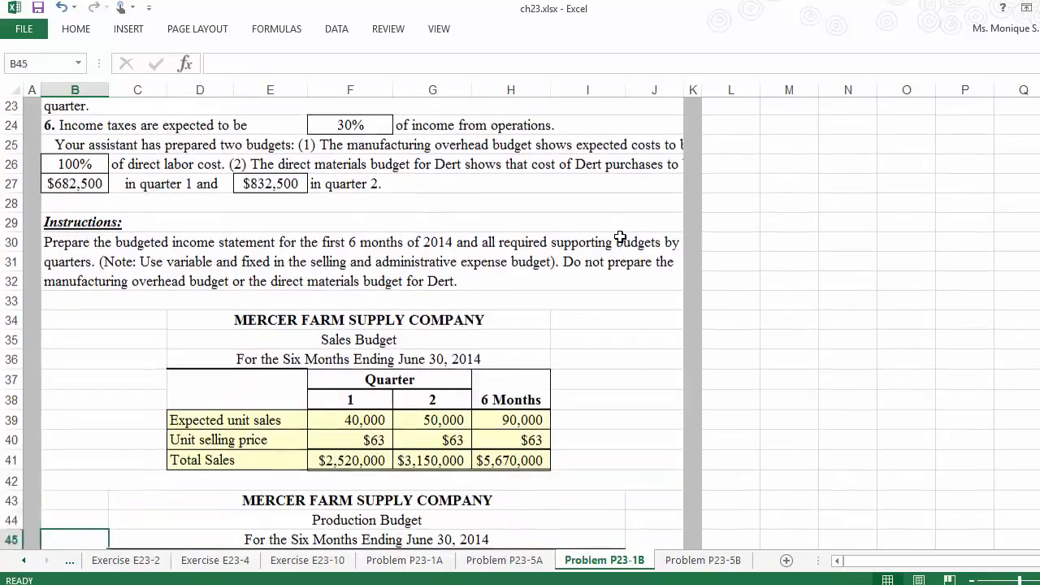
pyautogui.press('Down')
pyautogui.press('Down')
pyautogui.press('Down')
pyautogui.press('Down')
pyautogui.press('Down')
pyautogui.press('Down')
pyautogui.press('Down')
pyautogui.press('Down')
pyautogui.press('Down')
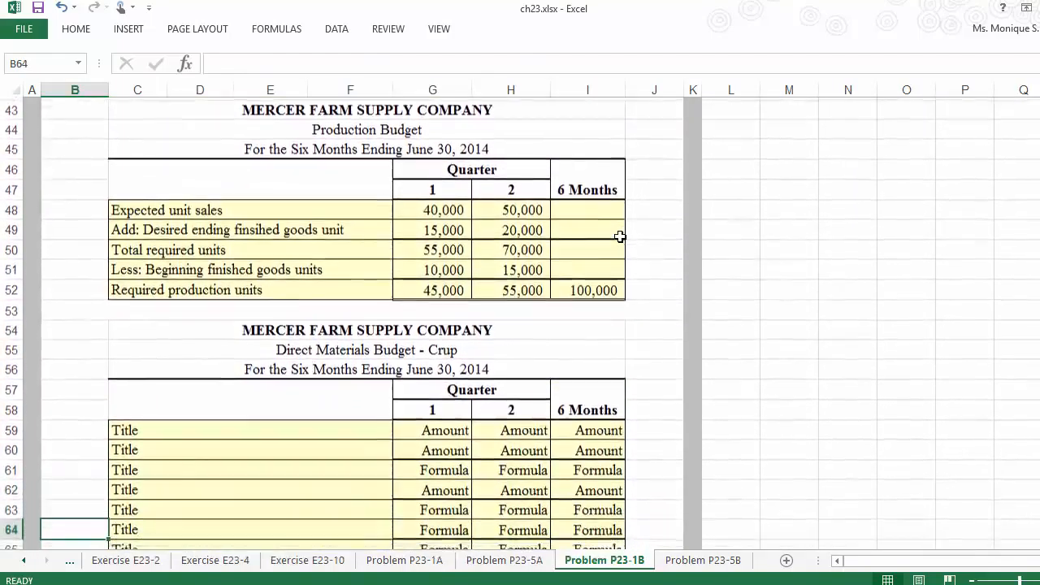